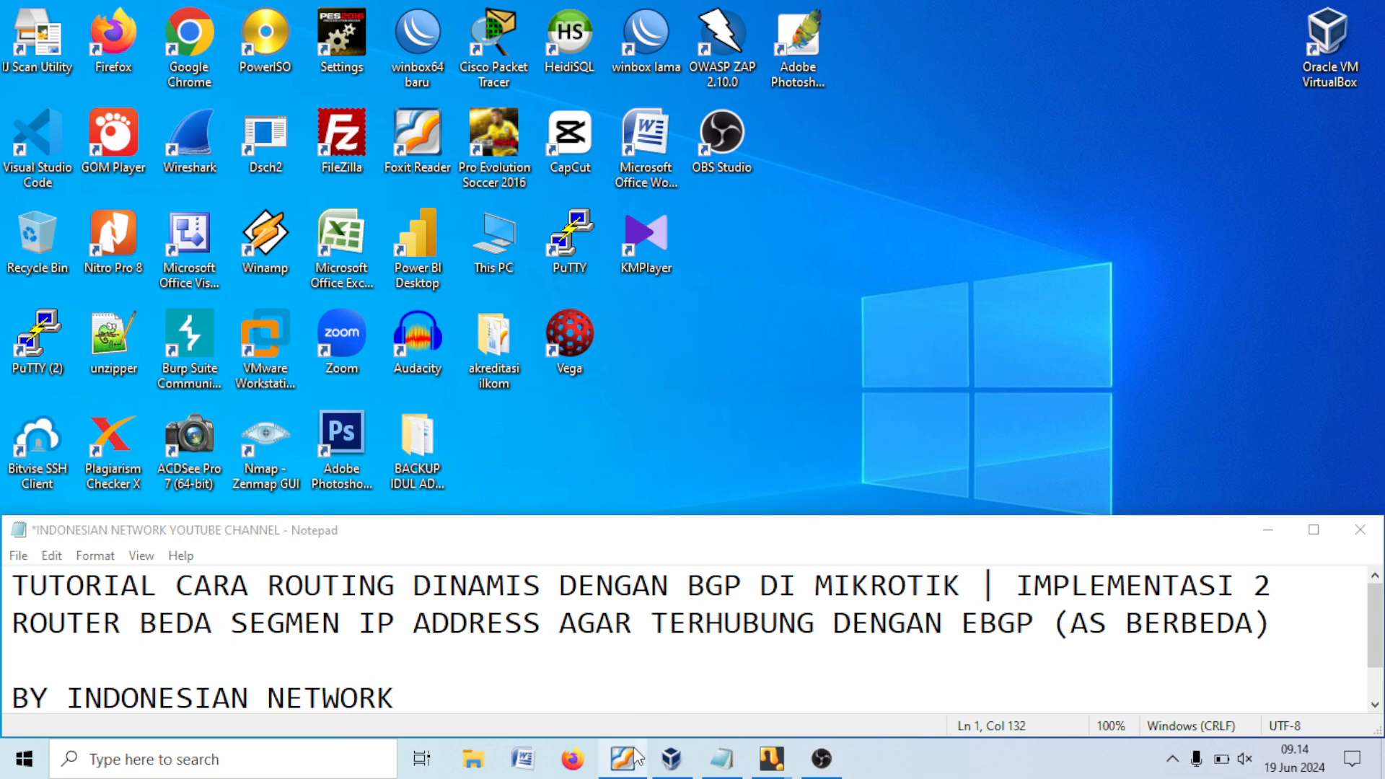
Step: Examine the BGP topology in the Foxit Reader PDF and the network adapters of all four virtual machines in VirtualBox Manager
left_click(641, 755)
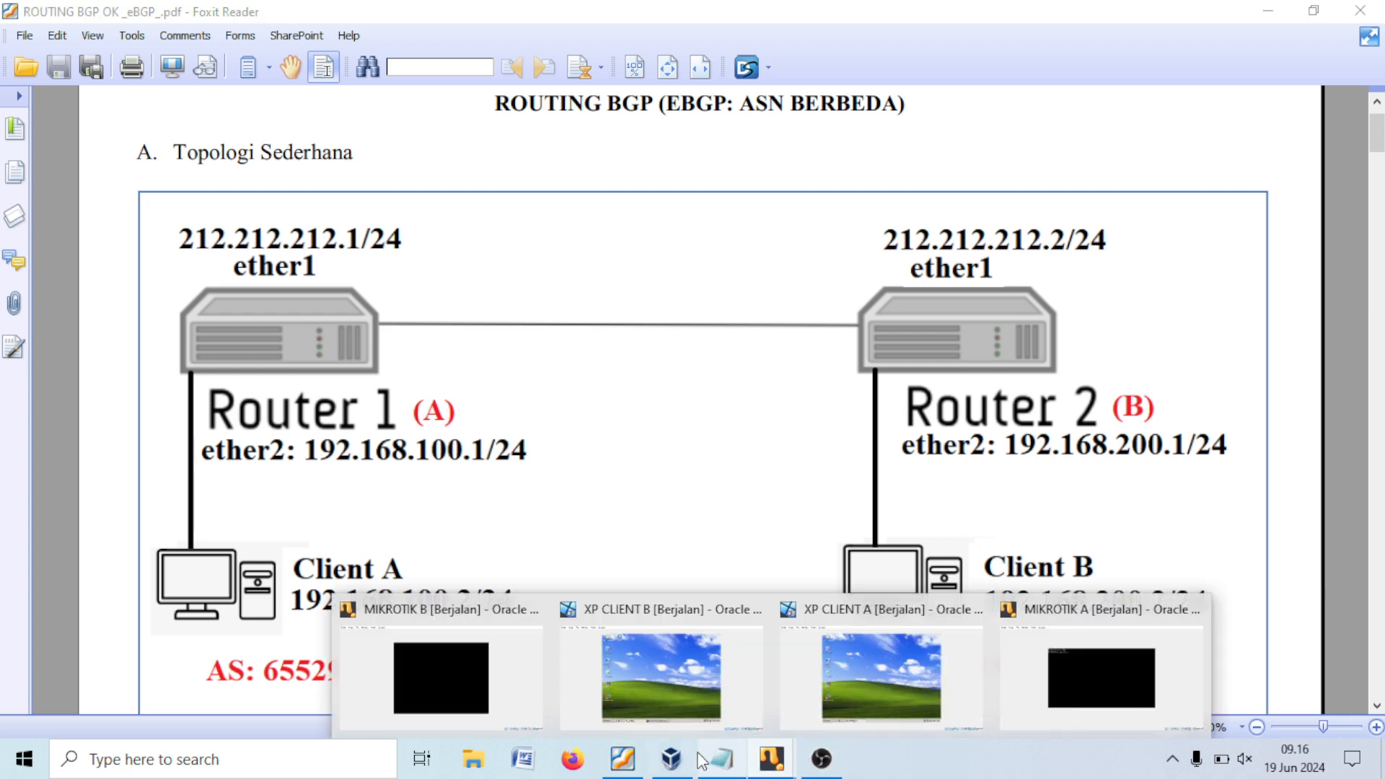
left_click(670, 759)
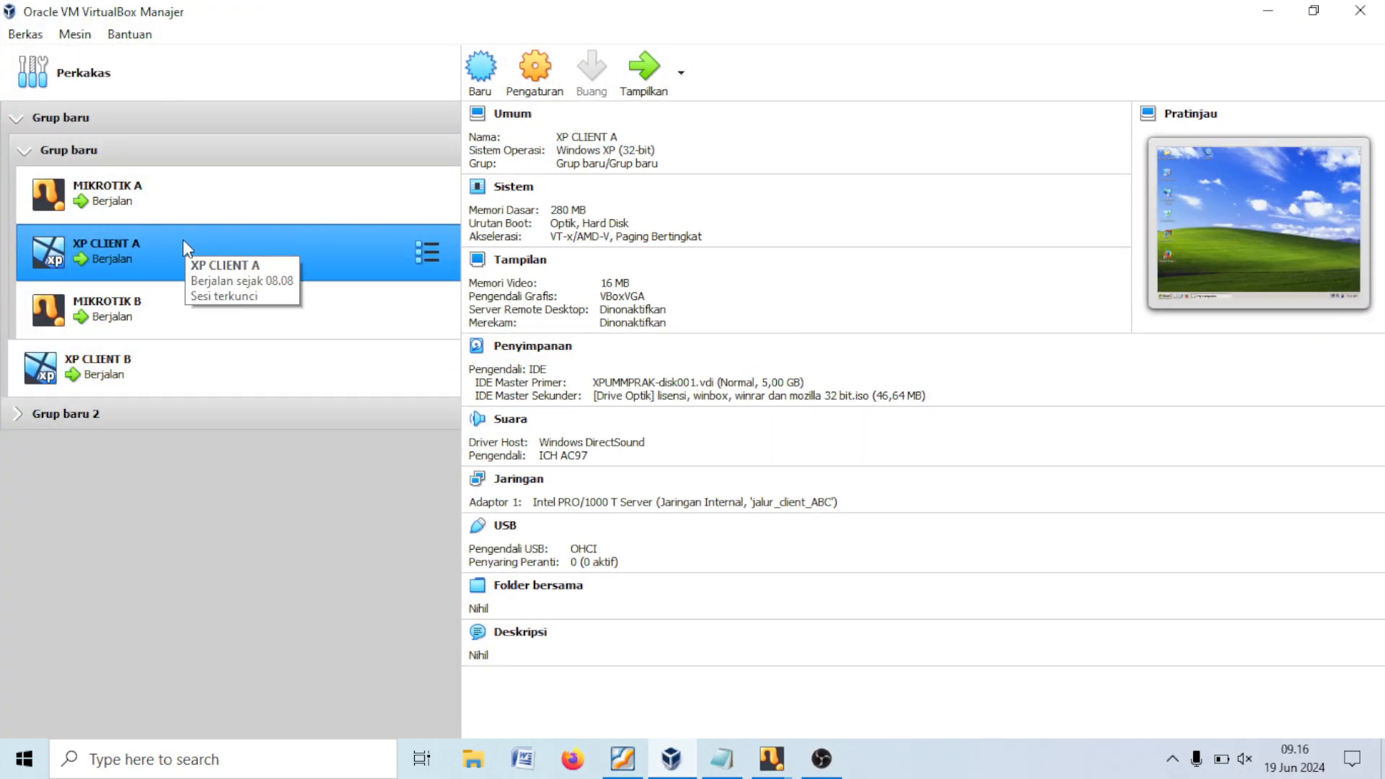
left_click(141, 205)
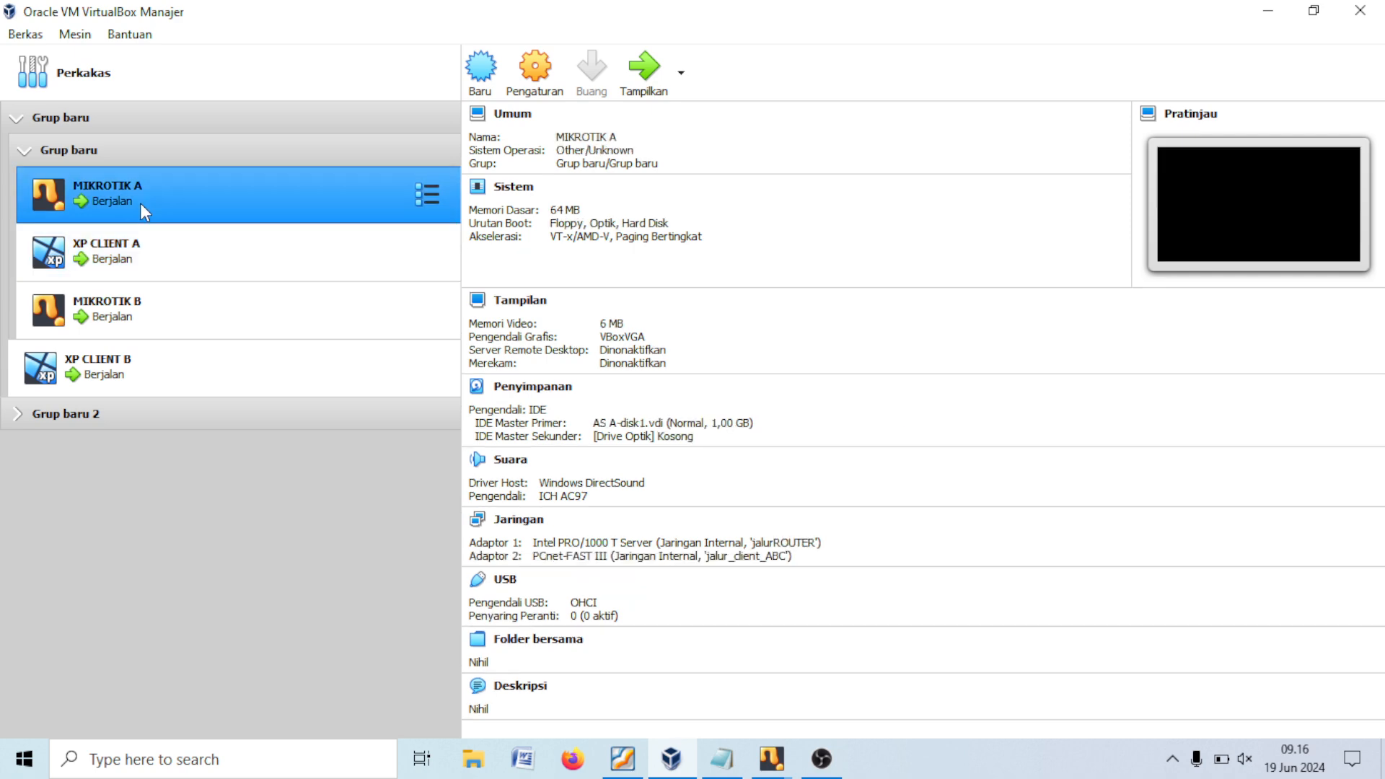
left_click(136, 254)
left_click(120, 318)
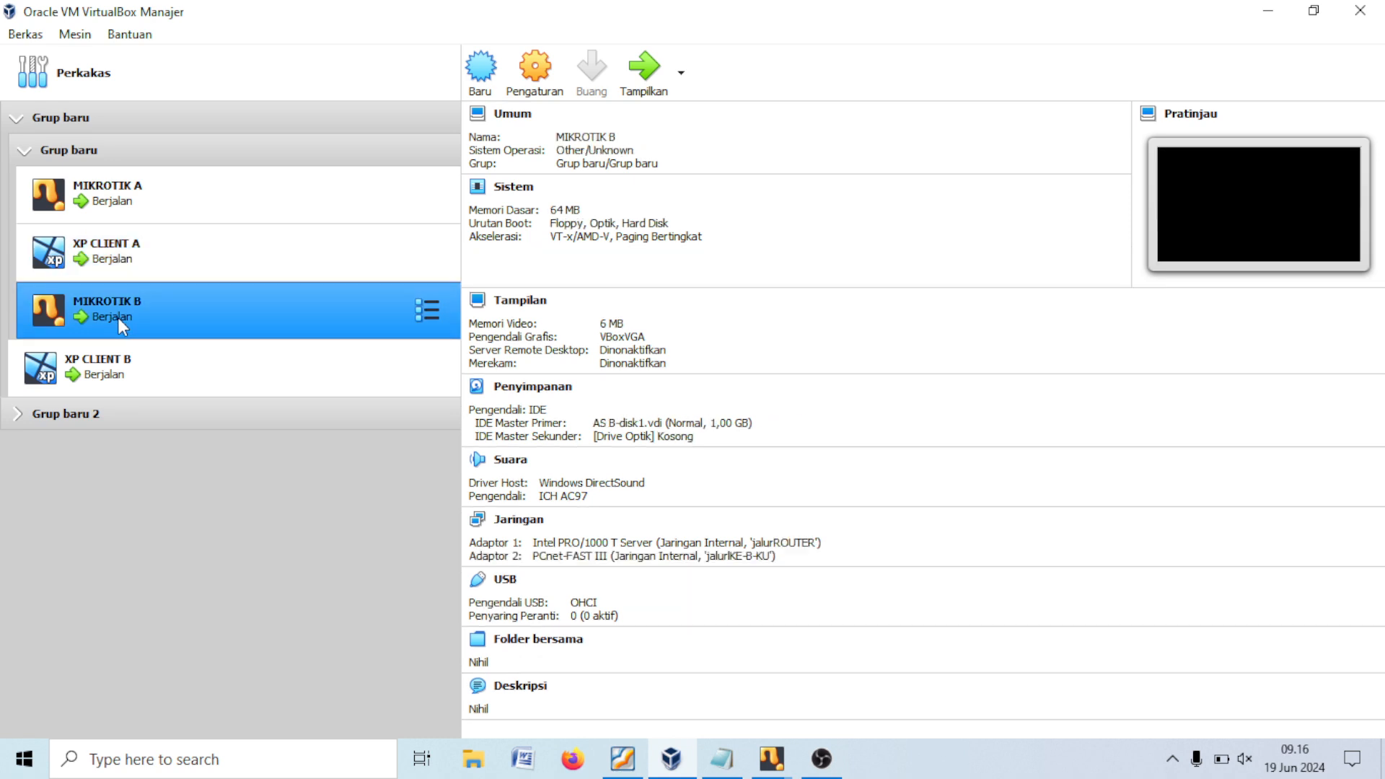
left_click(101, 365)
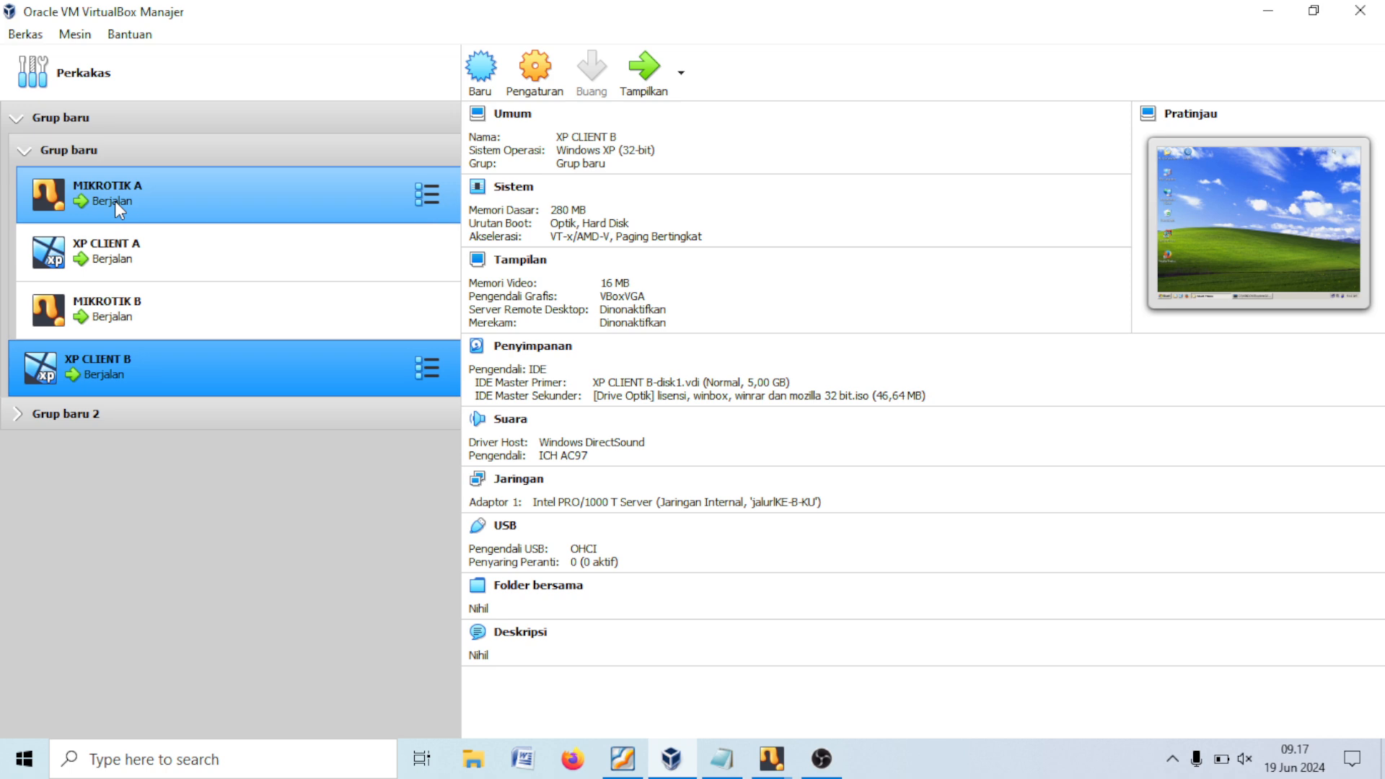
Step: Open the running XP CLIENT A virtual machine and connect its WinBox to the neighboring MikroTik router as admin
left_click(141, 246)
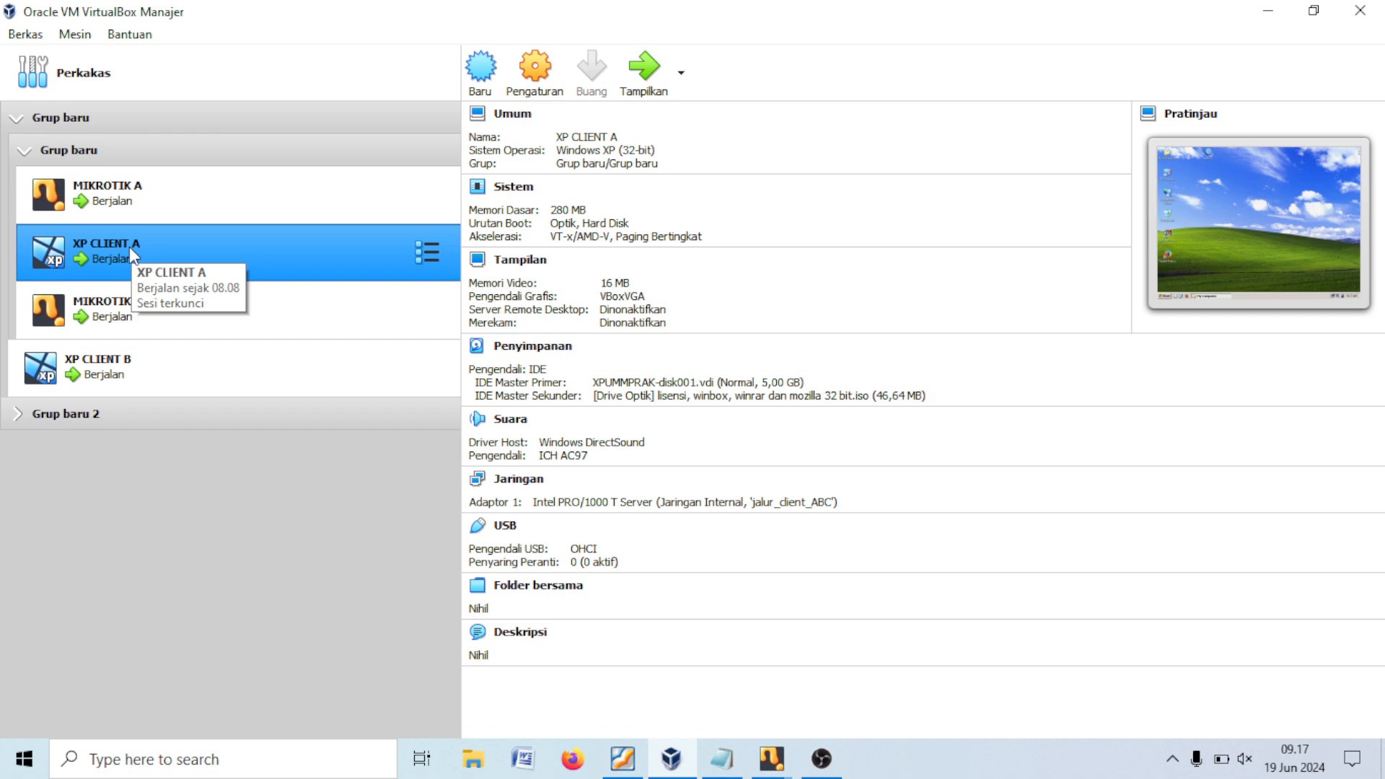
double_click(129, 247)
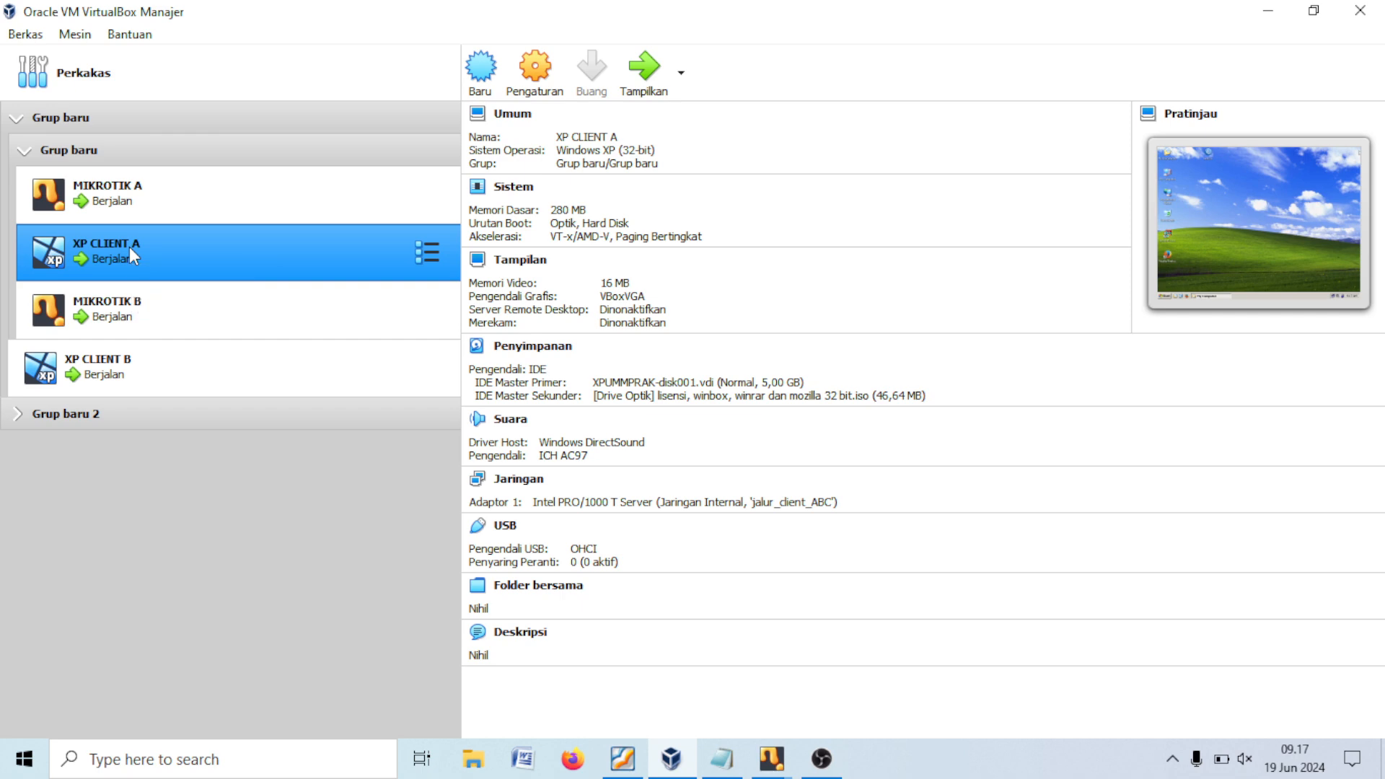
double_click(490, 108)
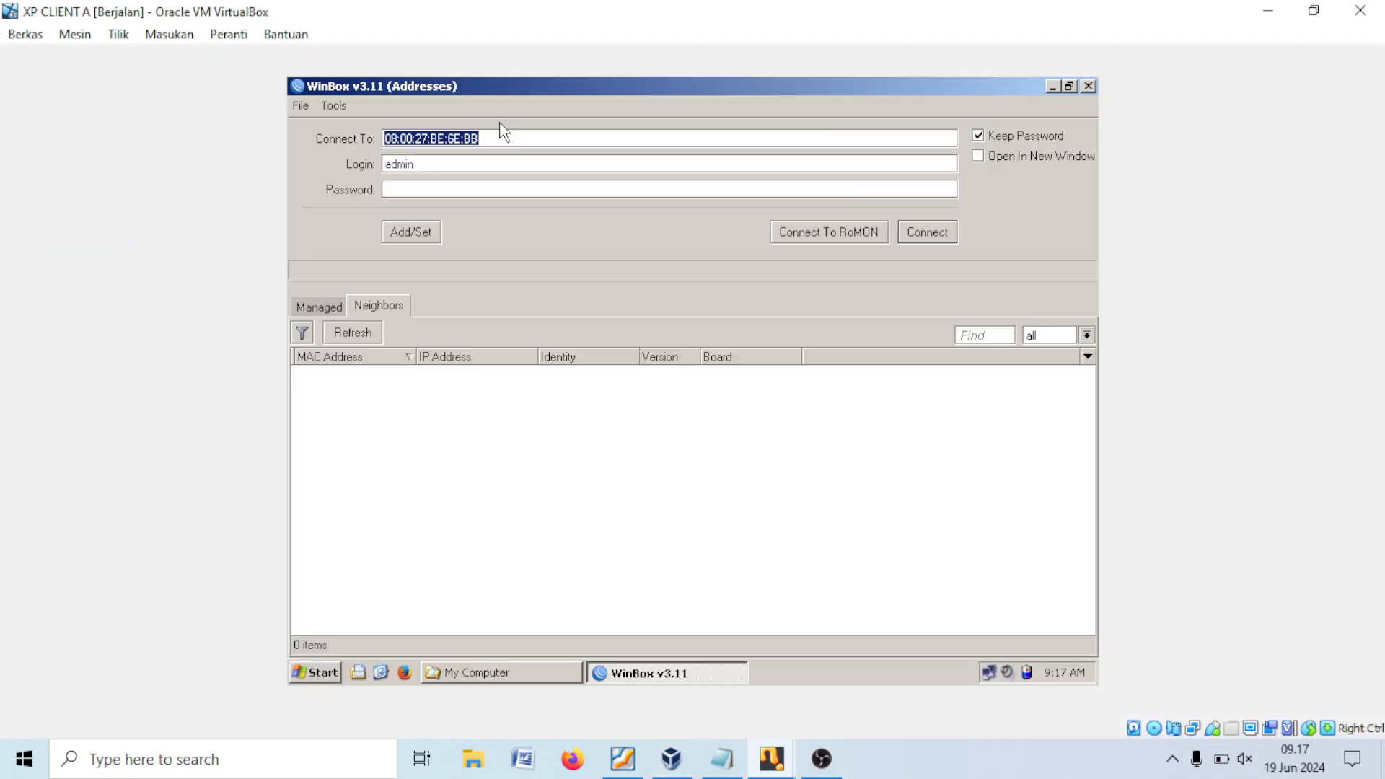
left_click(351, 374)
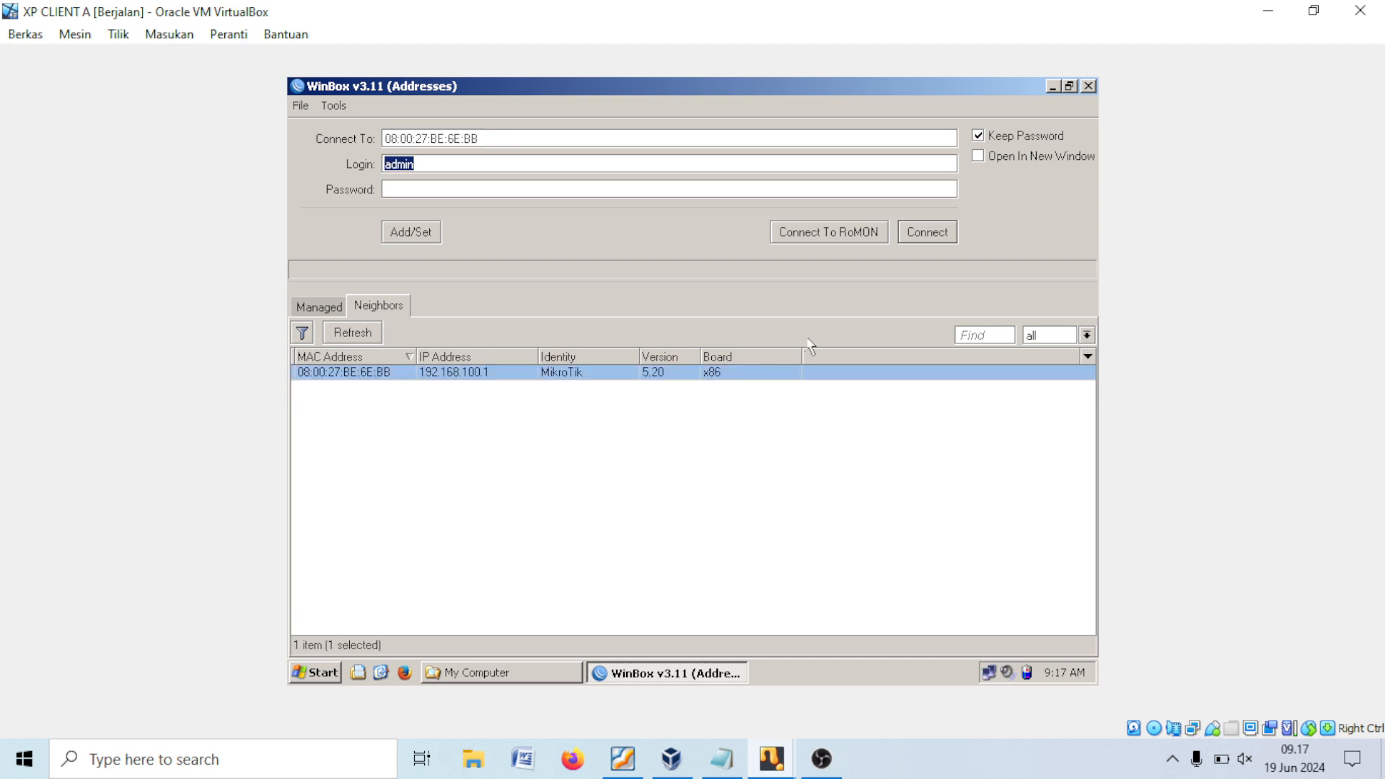
left_click(940, 235)
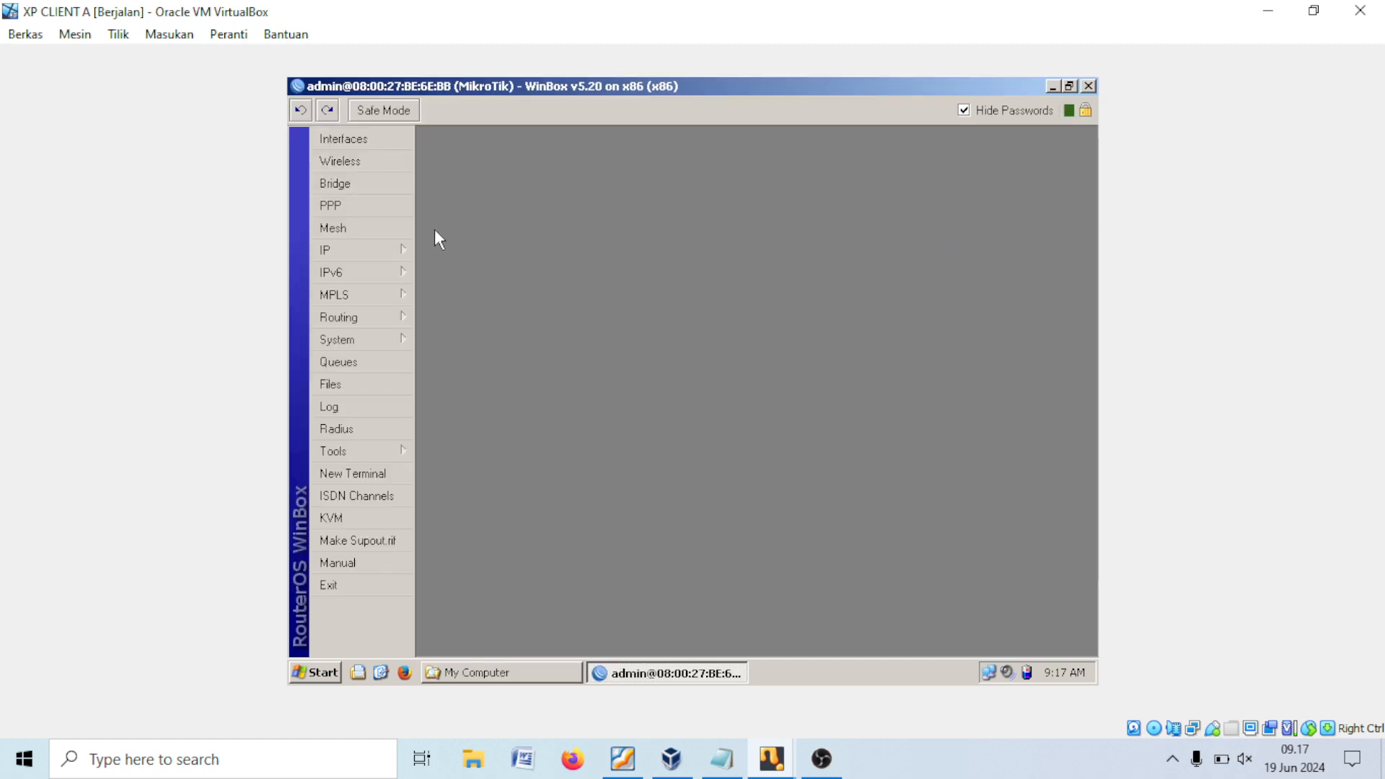
Step: Examine the router's IP address list and the address, network and interface of the 212.212.212.1/24 entry
left_click(396, 250)
left_click(469, 219)
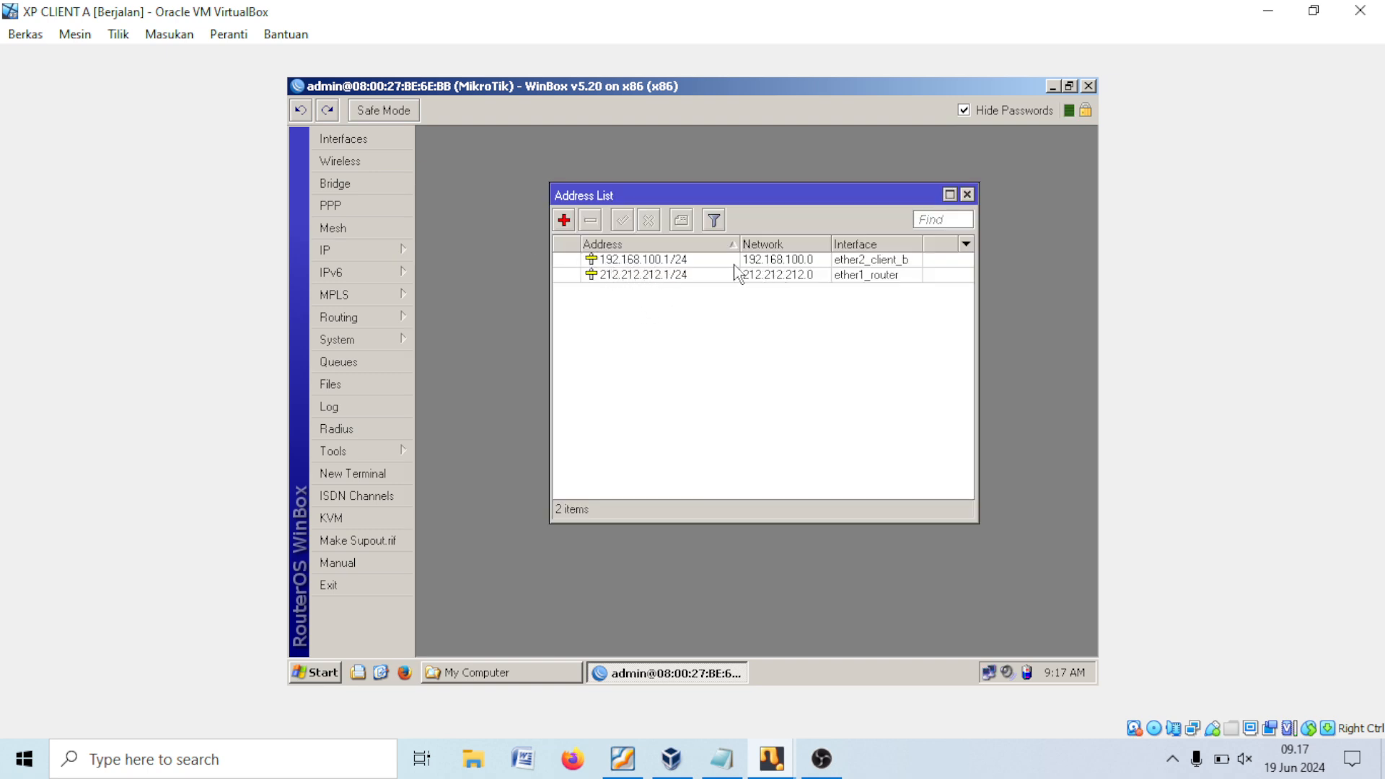
double_click(660, 275)
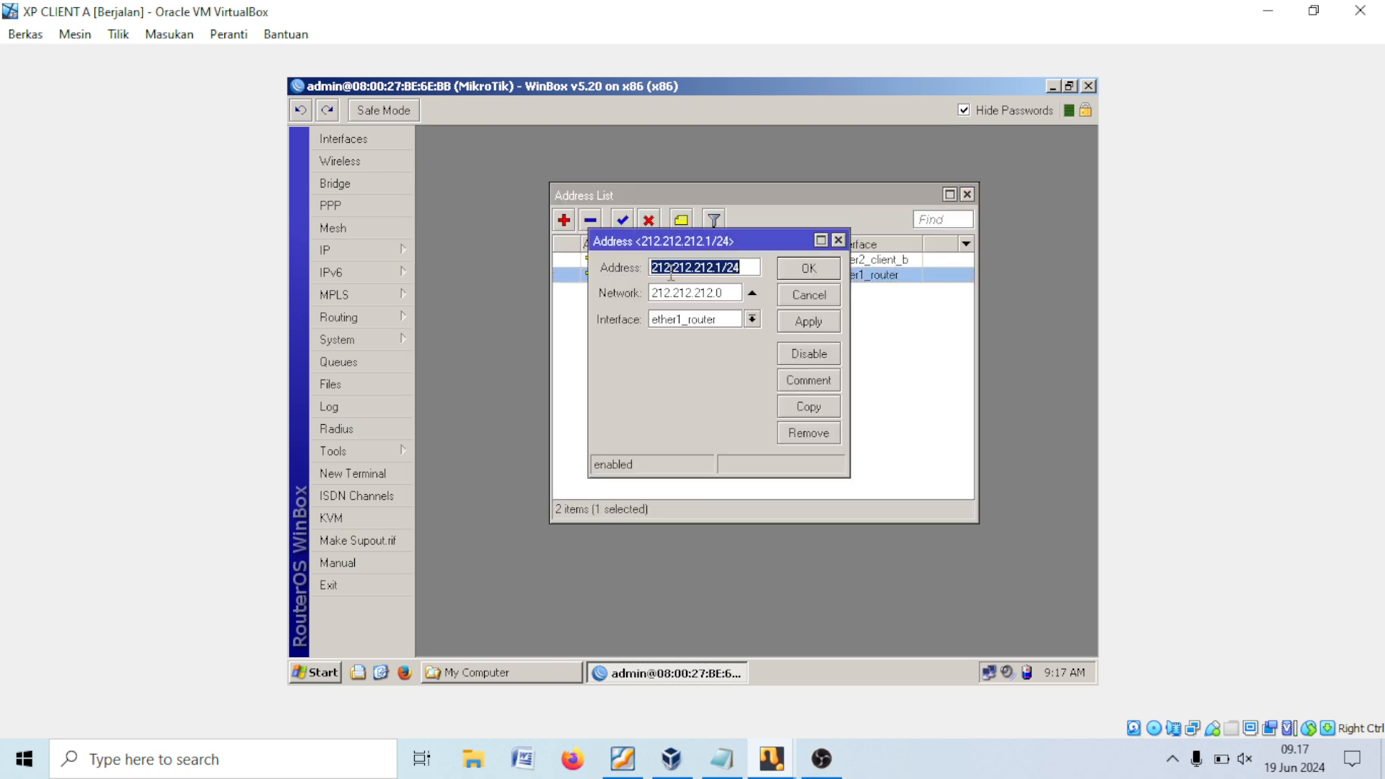
left_click(741, 267)
left_click_drag(749, 267, 605, 261)
left_click(673, 290)
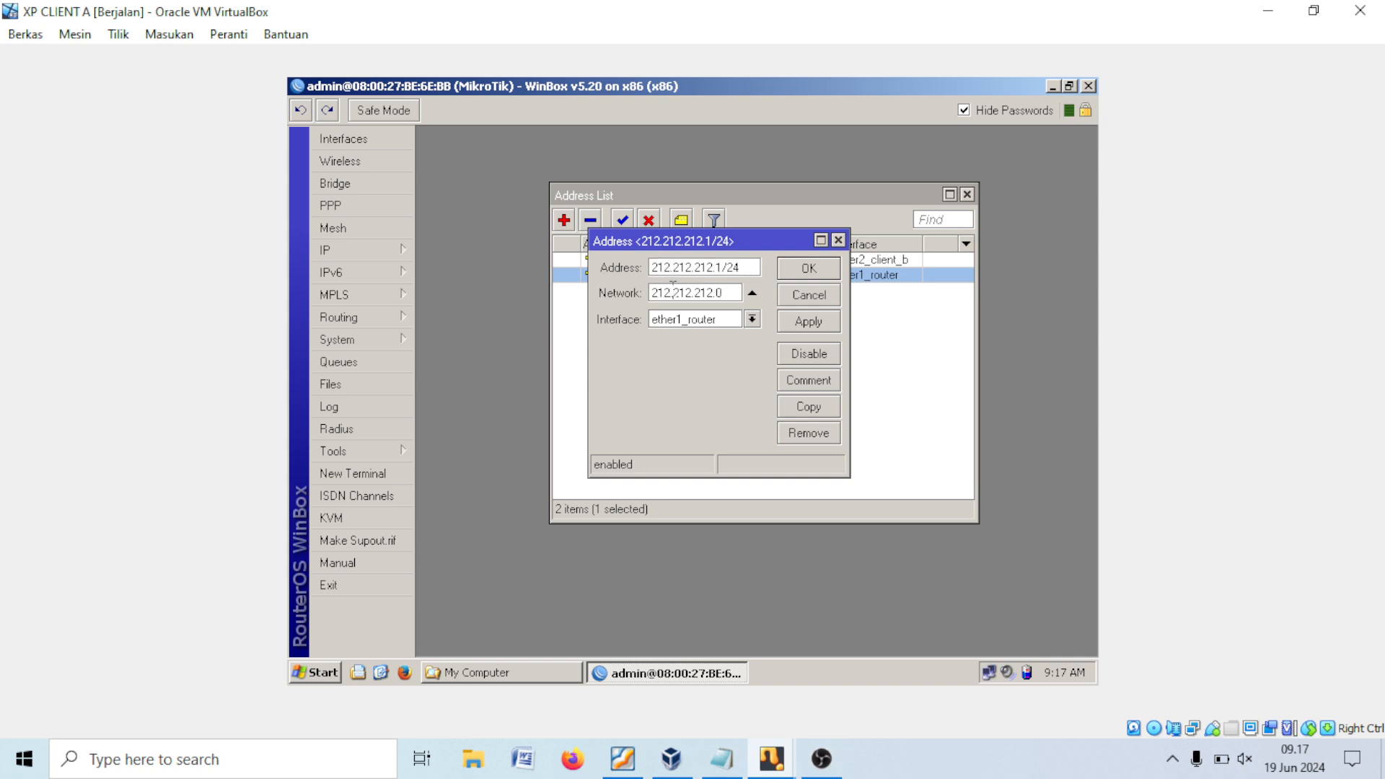
left_click_drag(732, 289, 632, 297)
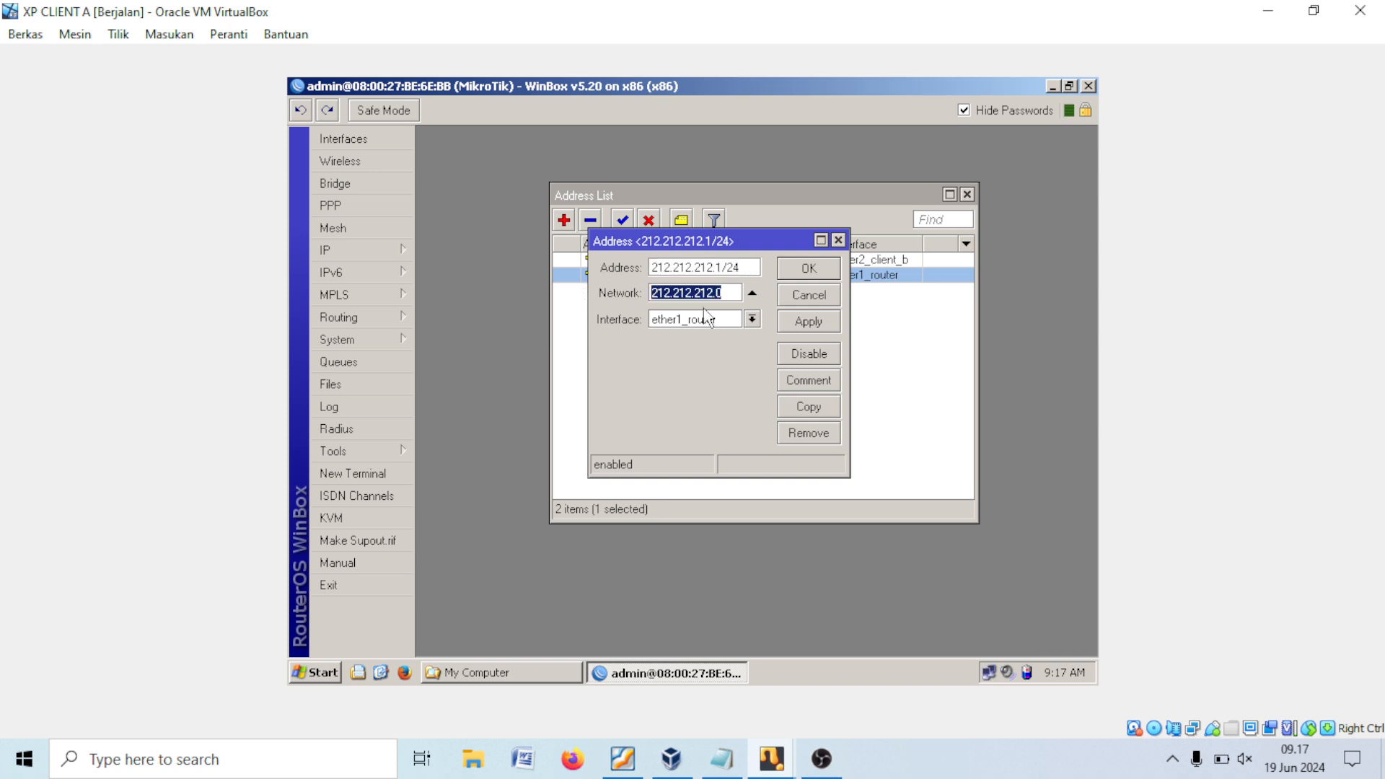
left_click(681, 321)
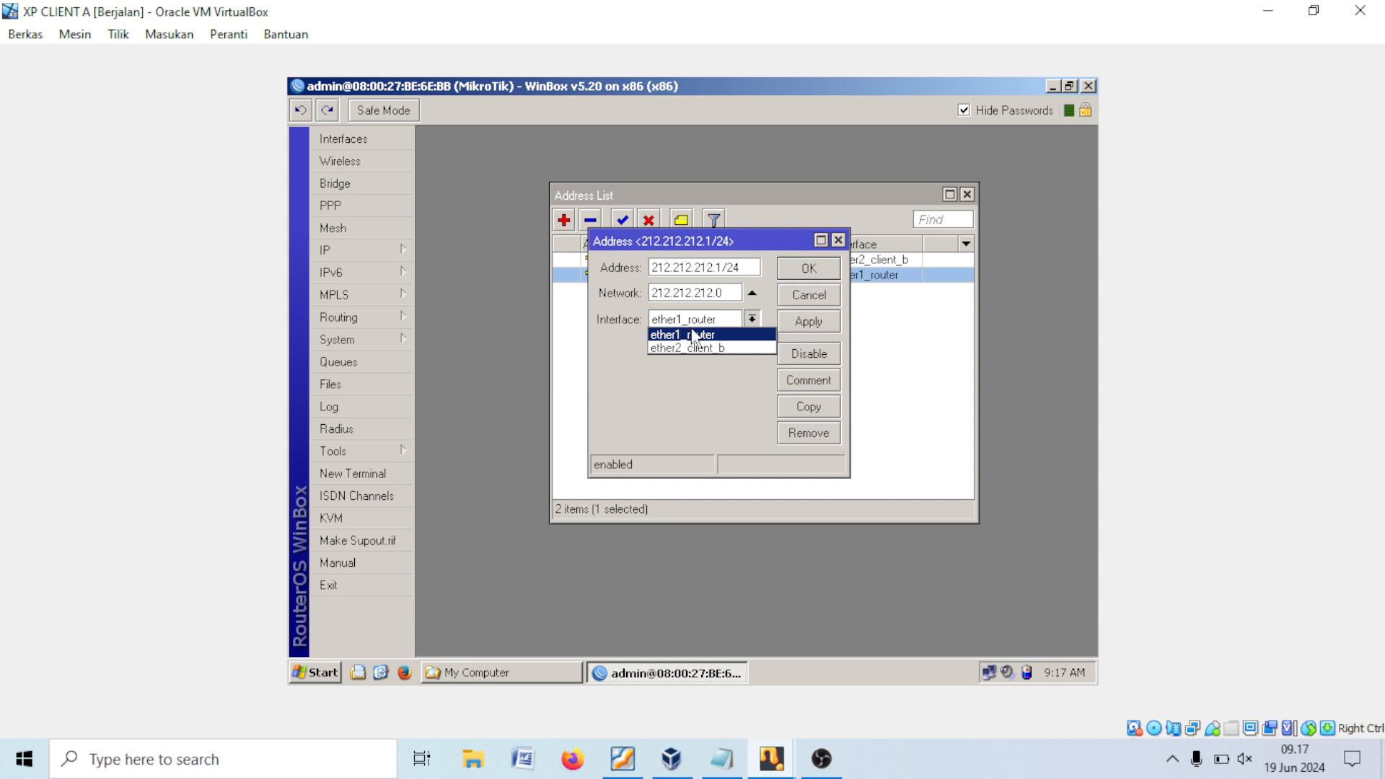
left_click(700, 334)
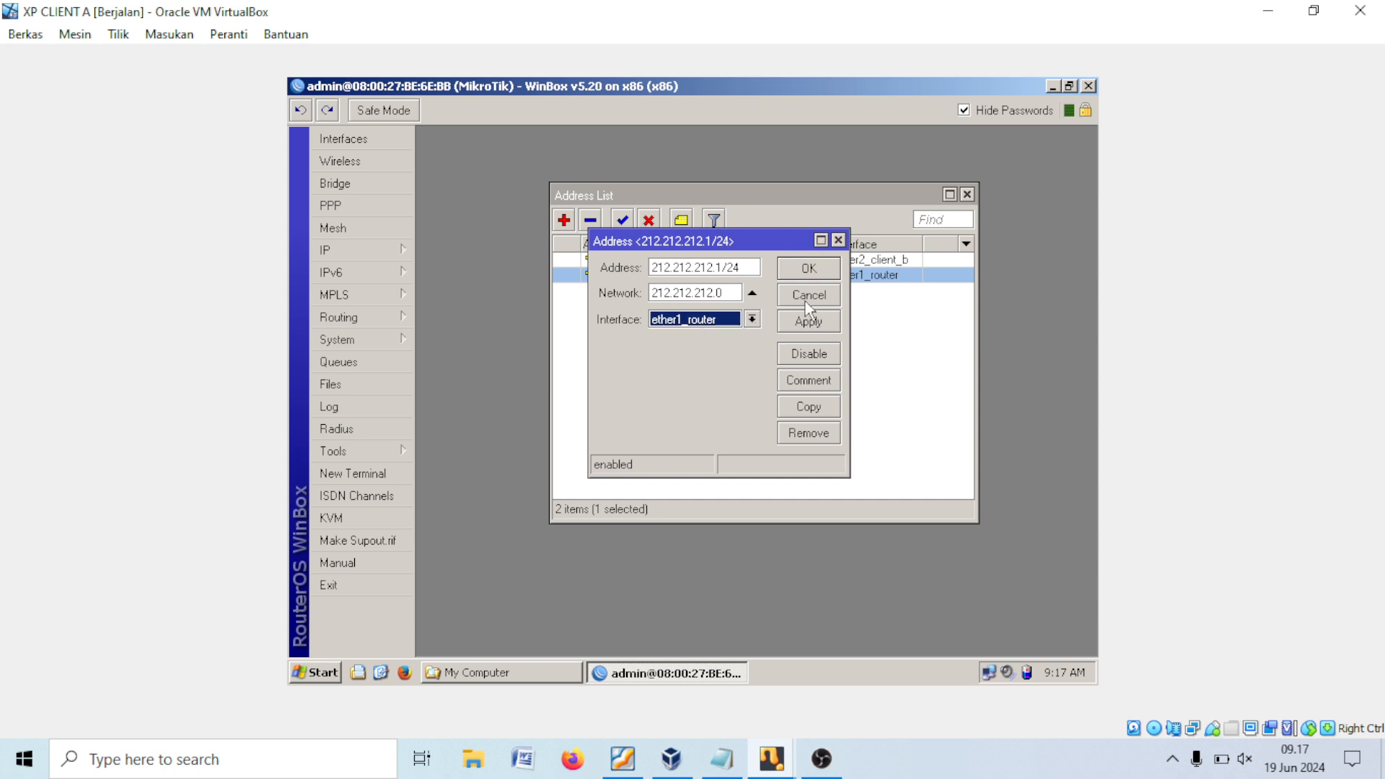
left_click(816, 278)
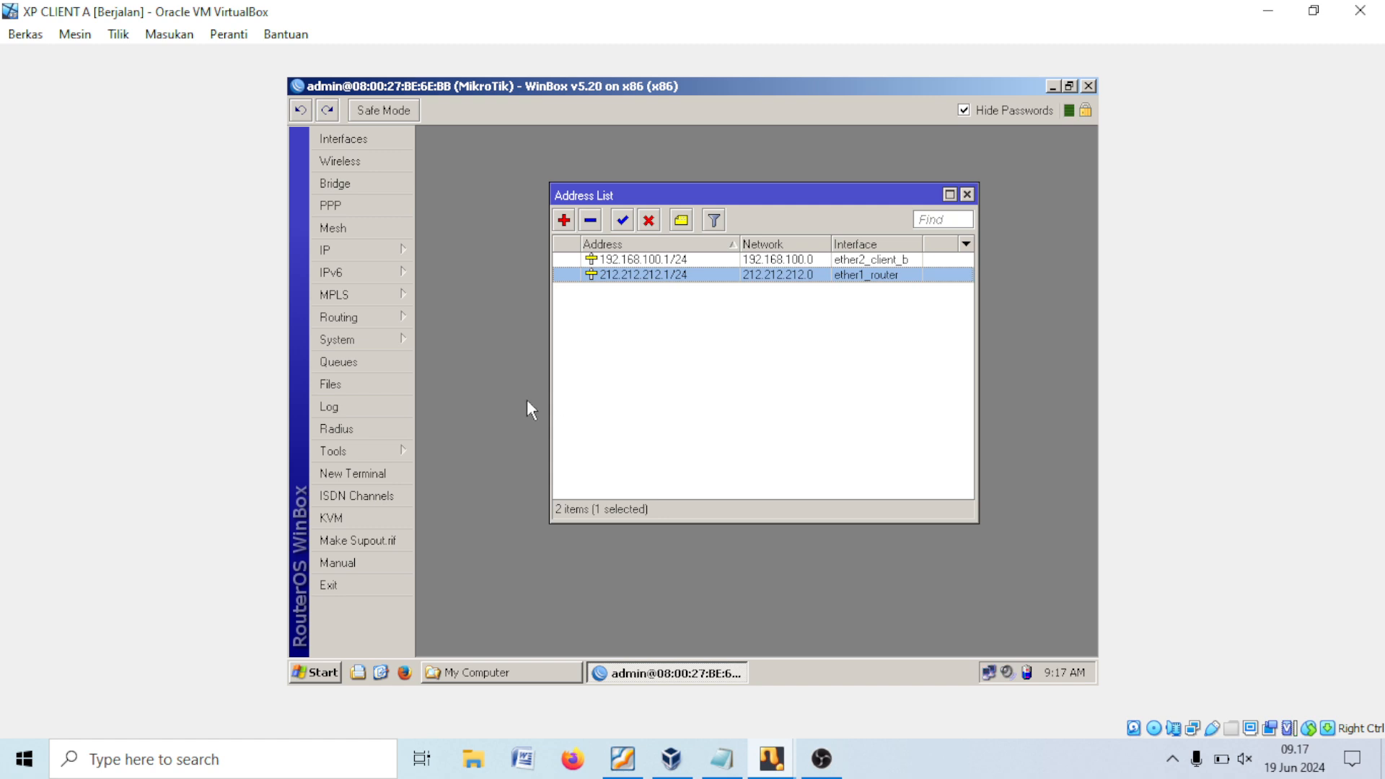
Step: Open the default BGP instance's settings and check Router A's AS number in the topology PDF
left_click(339, 323)
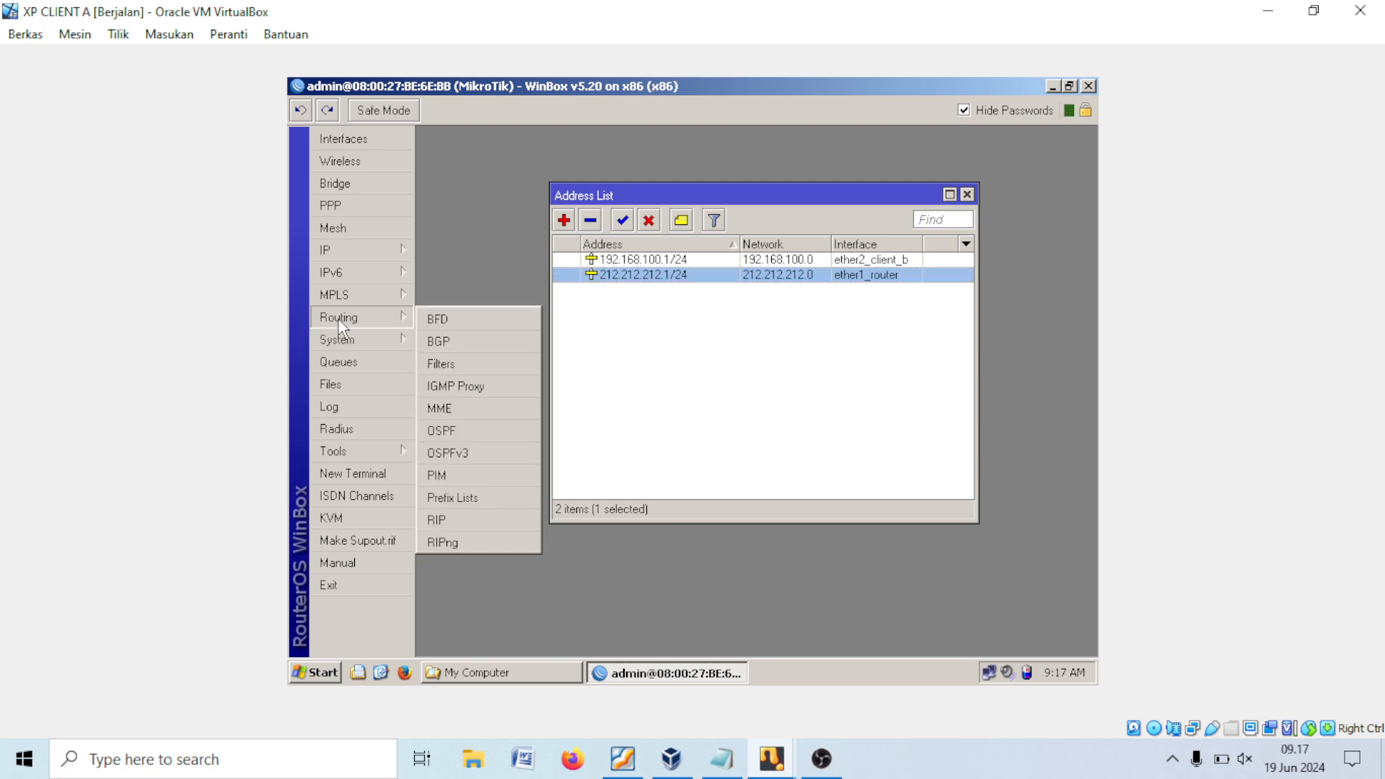
left_click(438, 340)
left_click(448, 210)
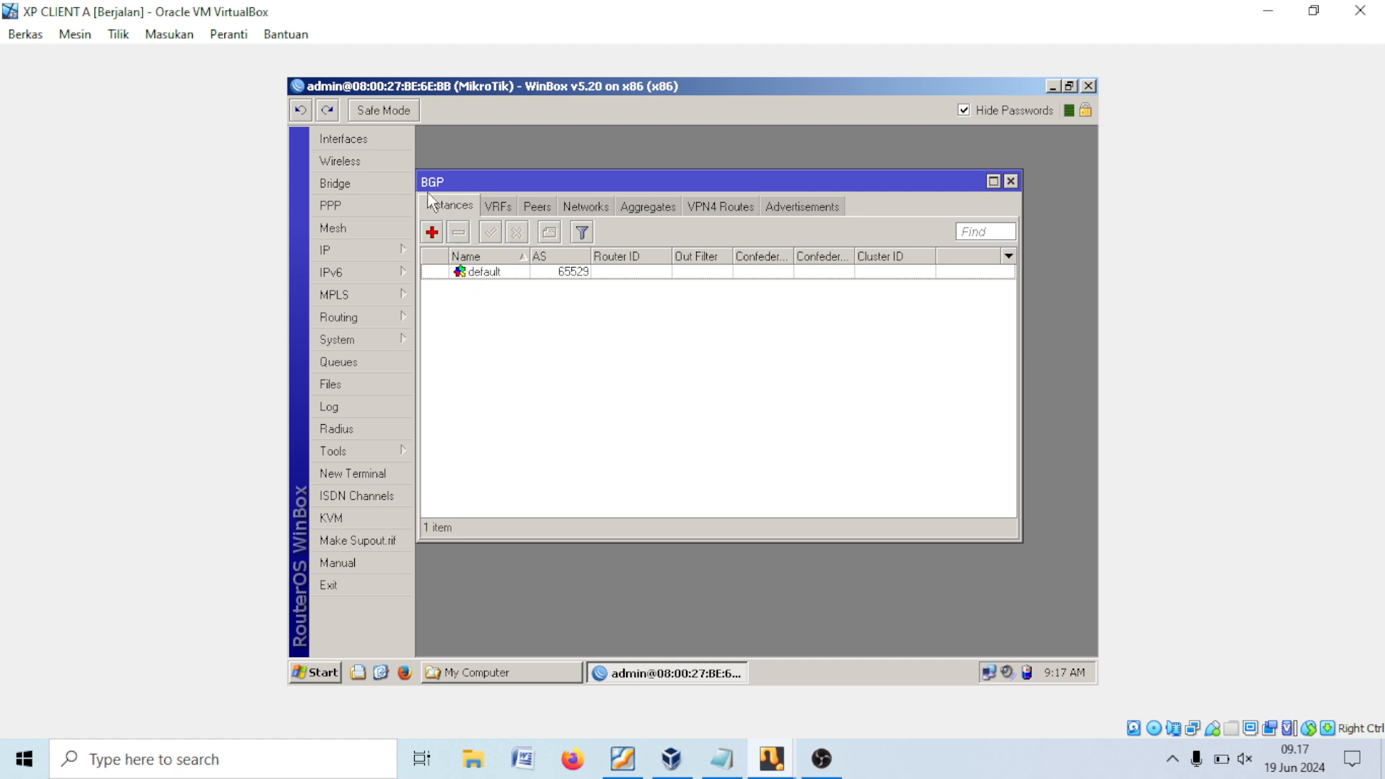
double_click(473, 274)
left_click(710, 221)
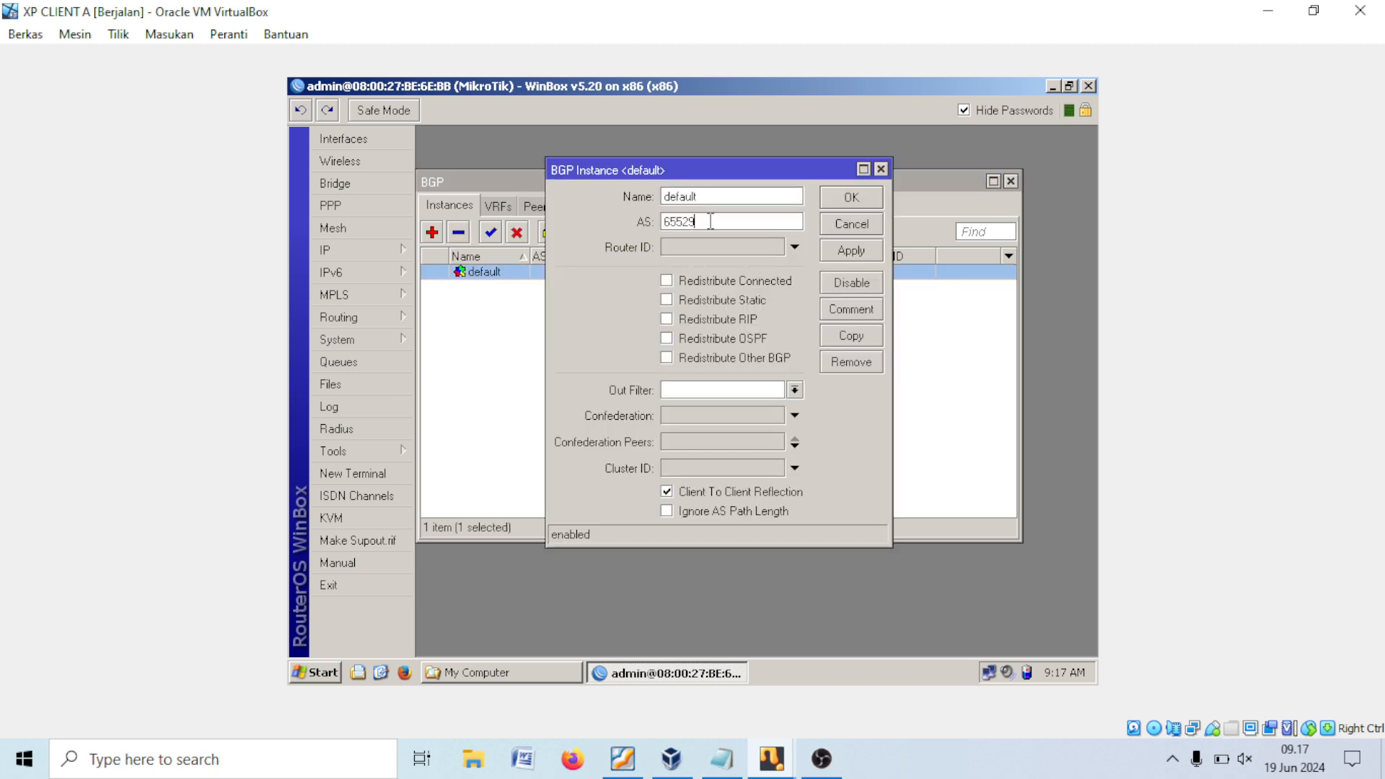
double_click(711, 221)
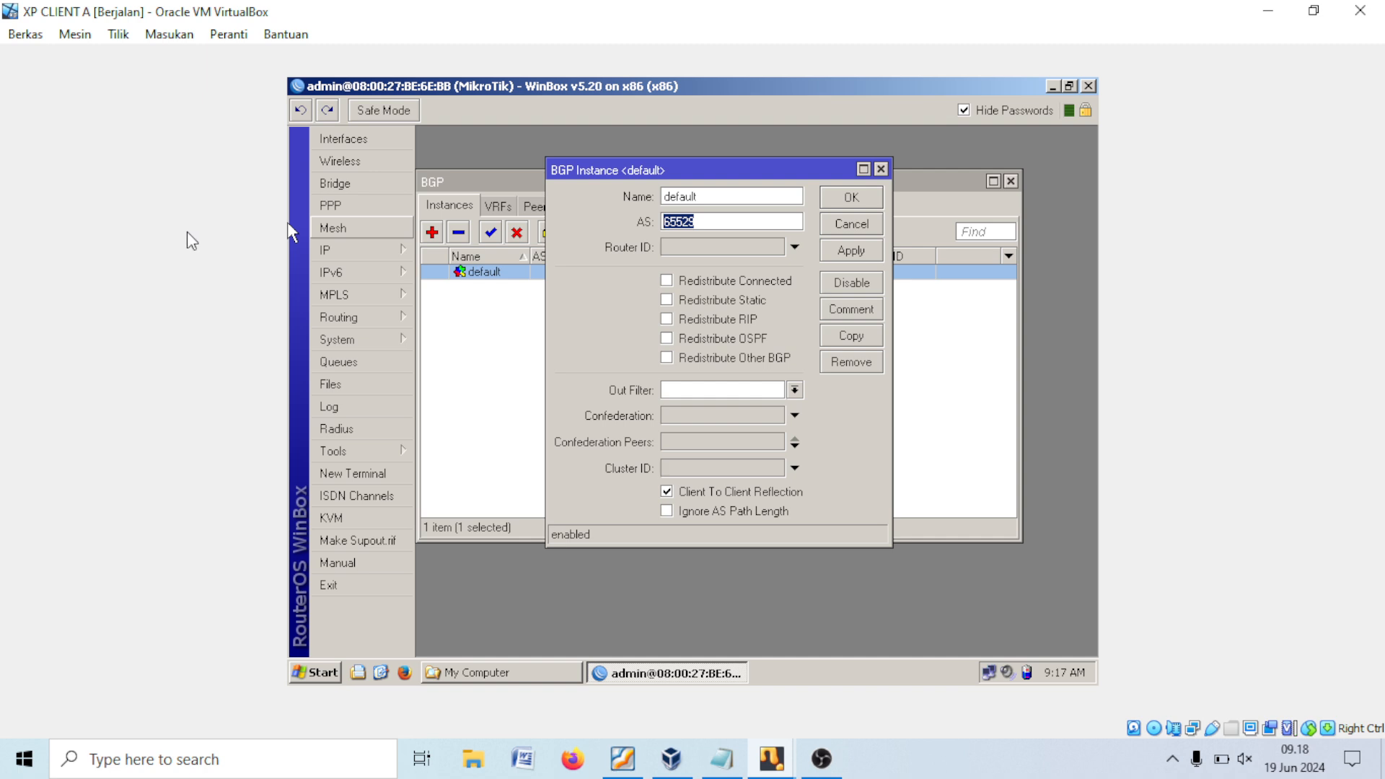
left_click(621, 758)
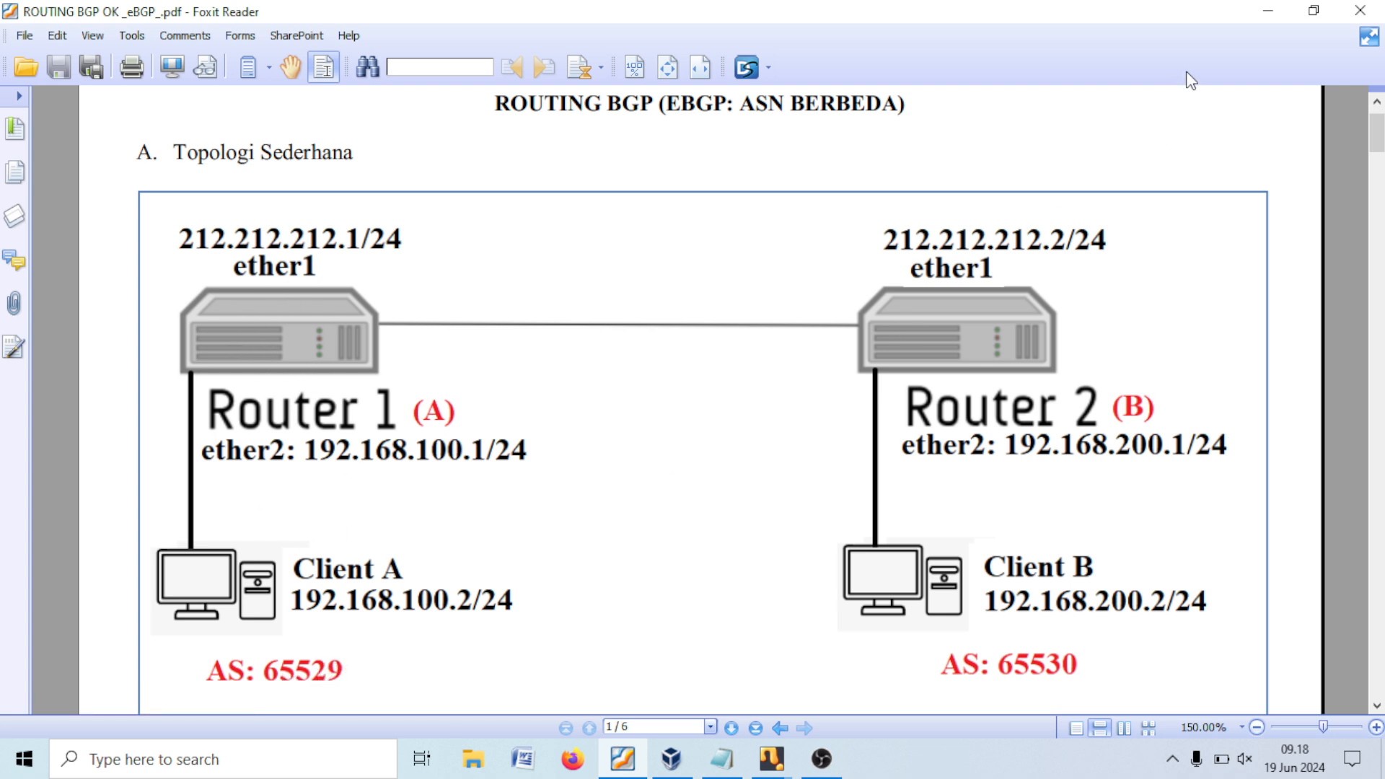
left_click(1267, 12)
Step: Set the default BGP instance's AS to 65529, compare it with the topology PDF, and save the instance
left_click(741, 223)
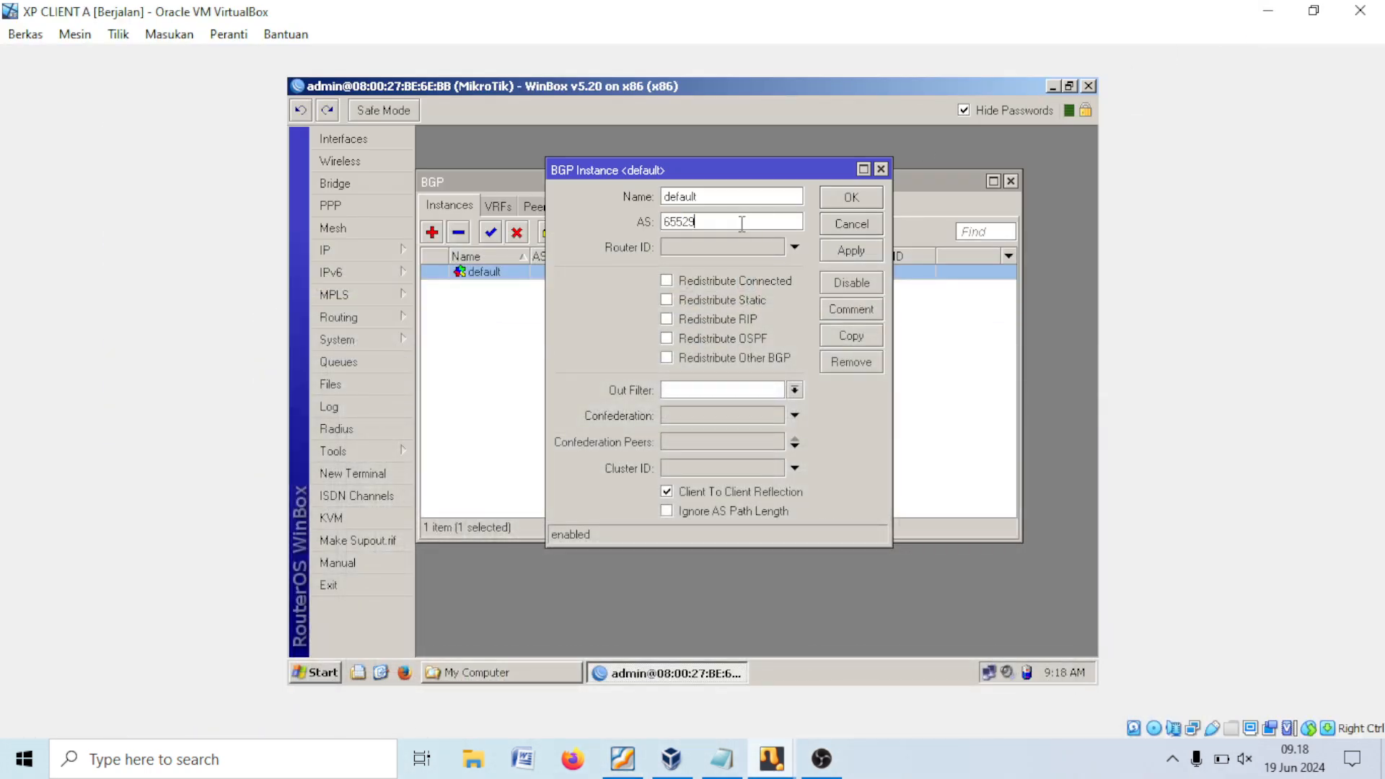
left_click_drag(689, 222, 697, 223)
key("BackSpace")
key("BackSpace")
type("29")
left_click(634, 761)
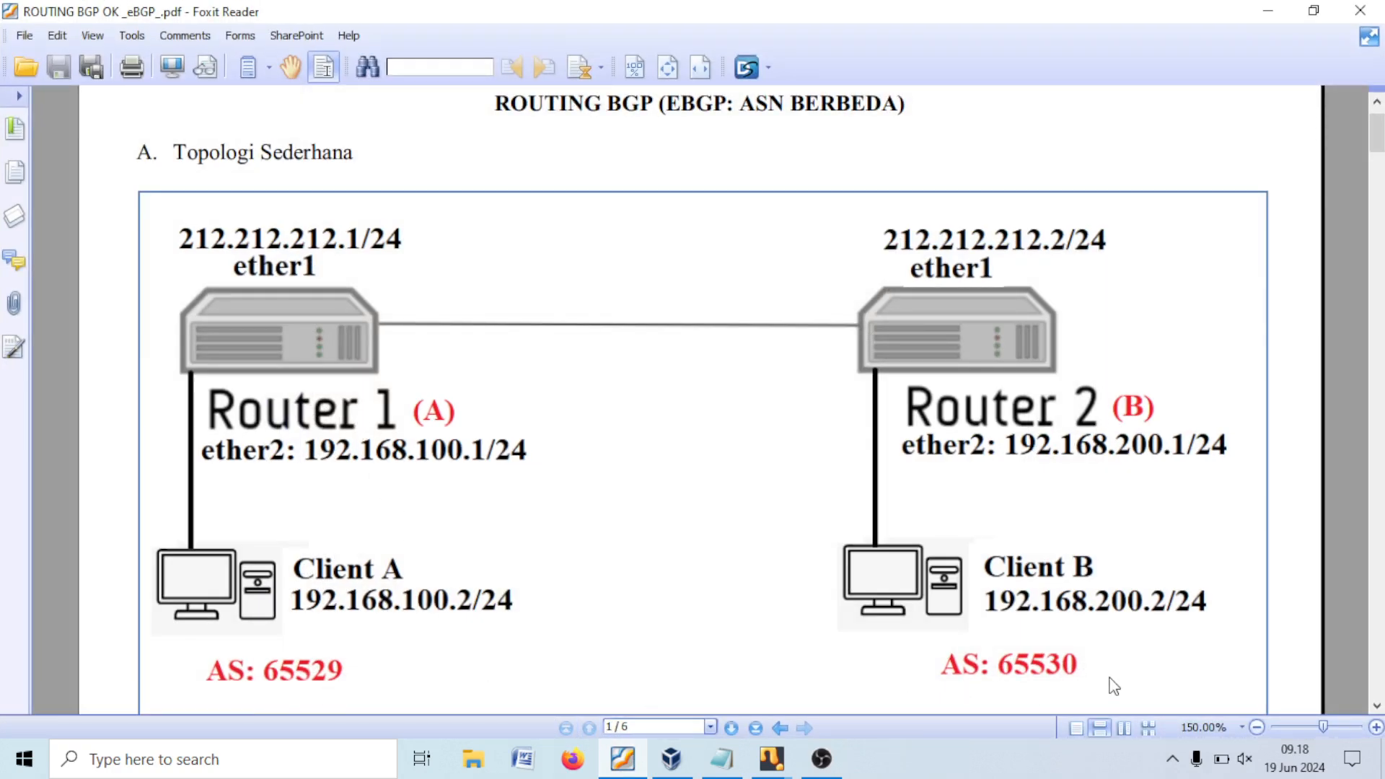
left_click(1267, 13)
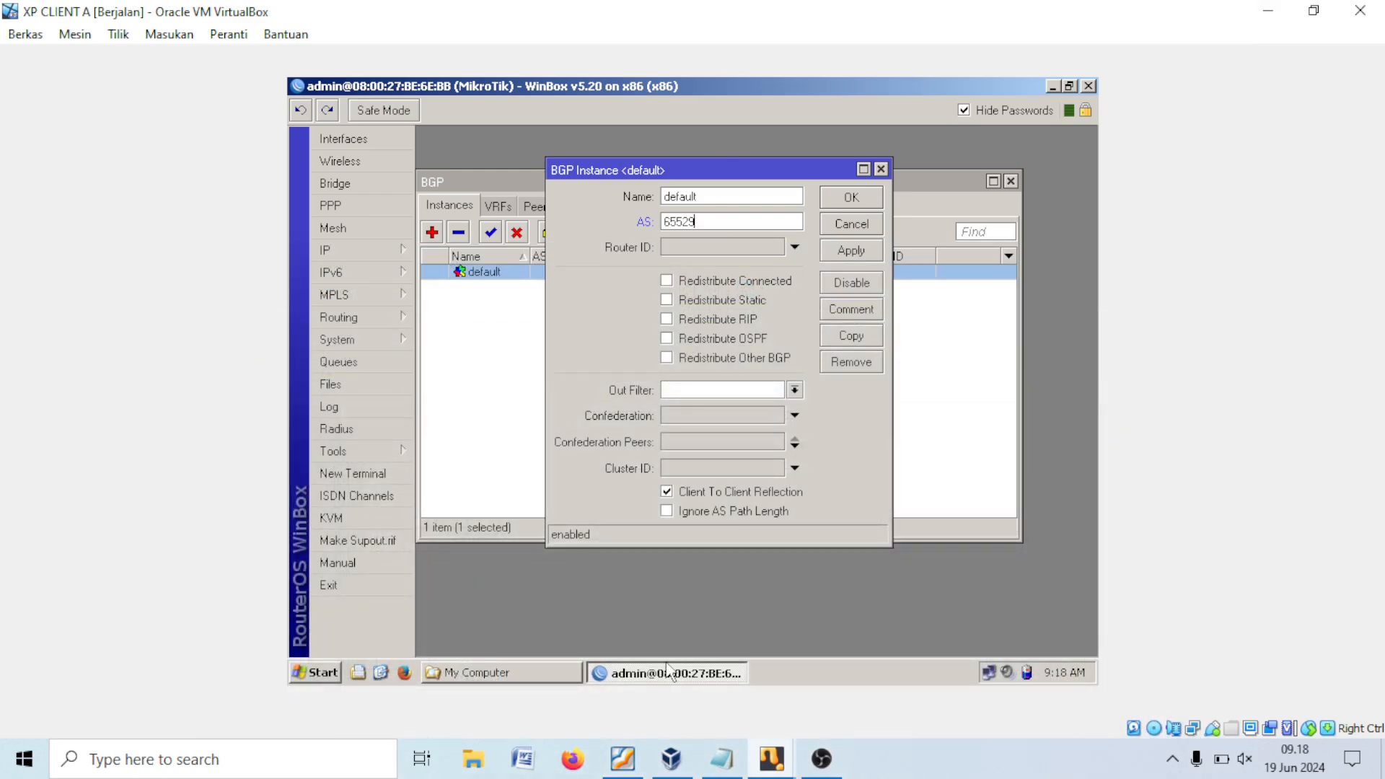
left_click(621, 750)
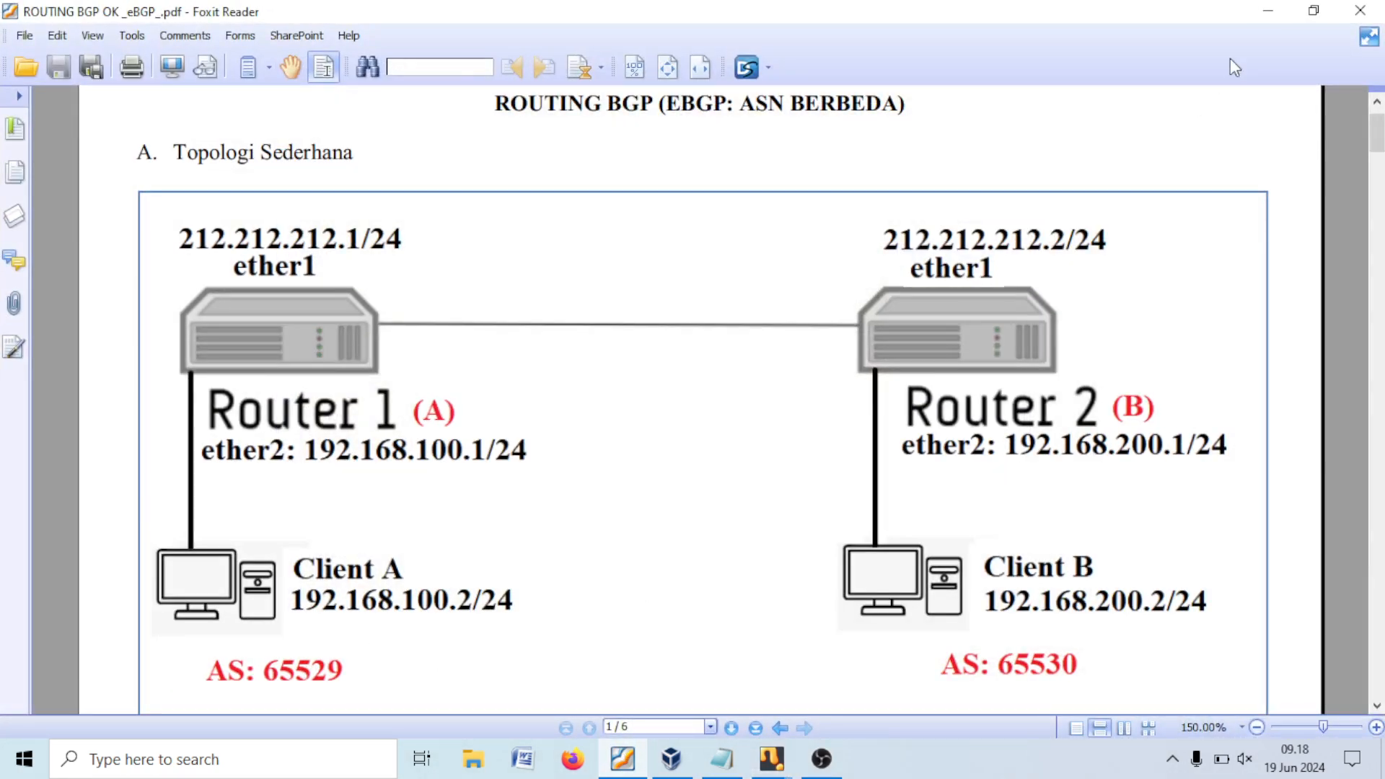
left_click(1268, 12)
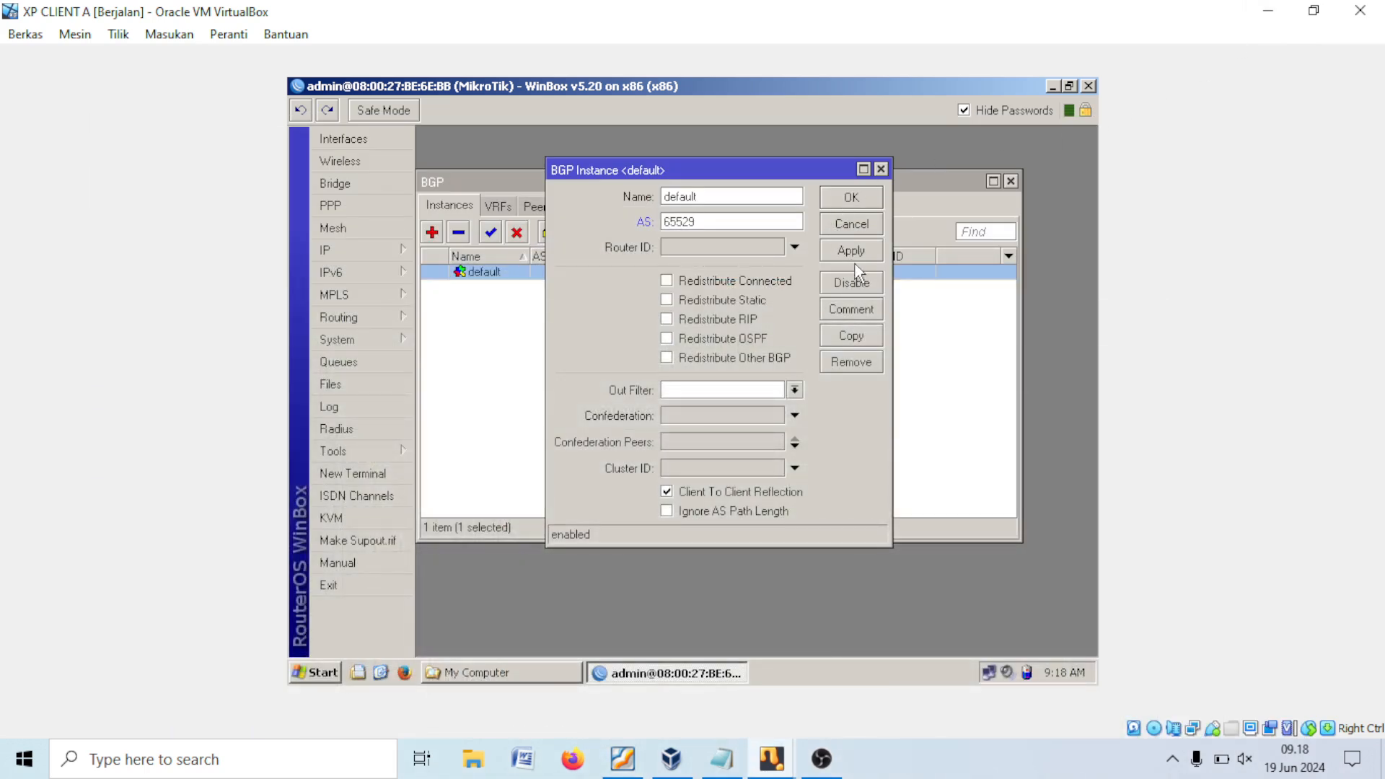
left_click(854, 204)
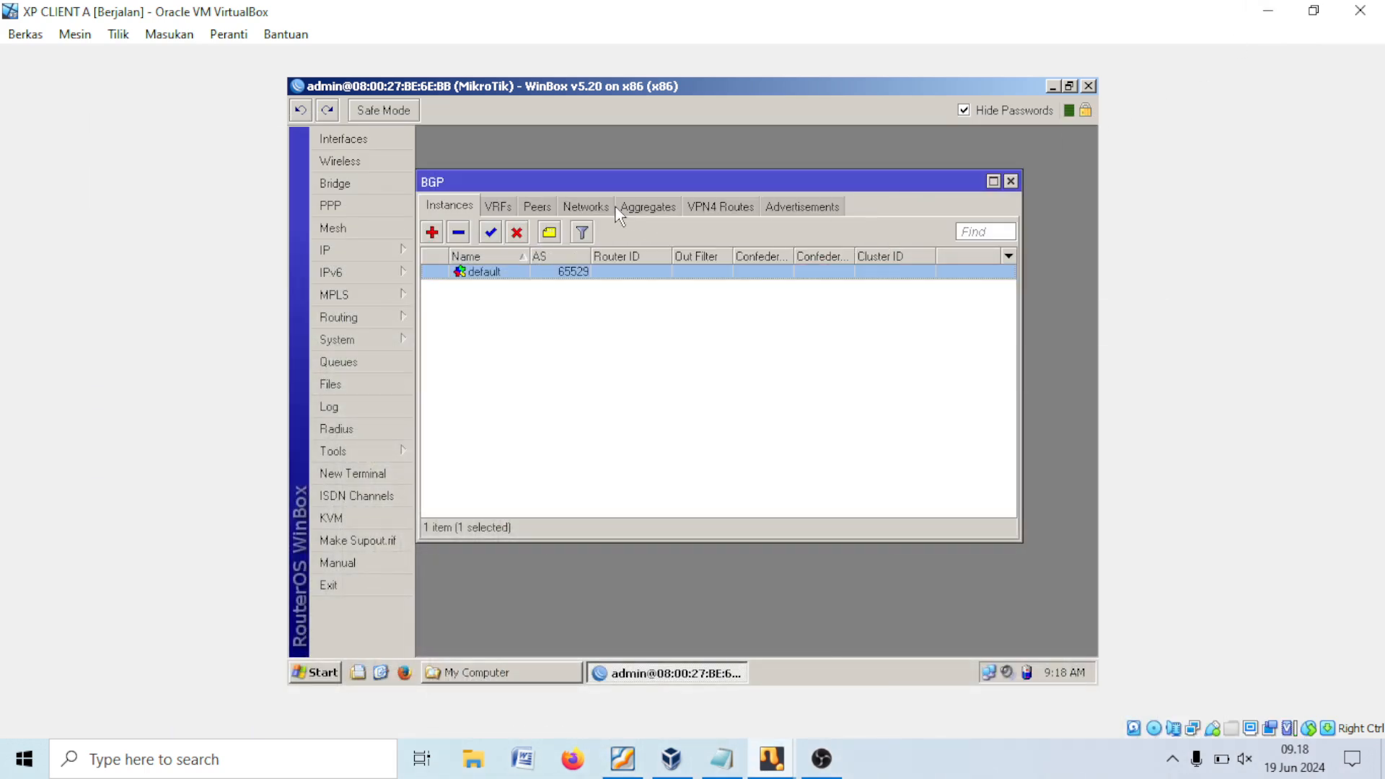
Step: Check Router B's address in the topology PDF and create a BGP peer named router2 with remote address 212.212.212.2
left_click(551, 210)
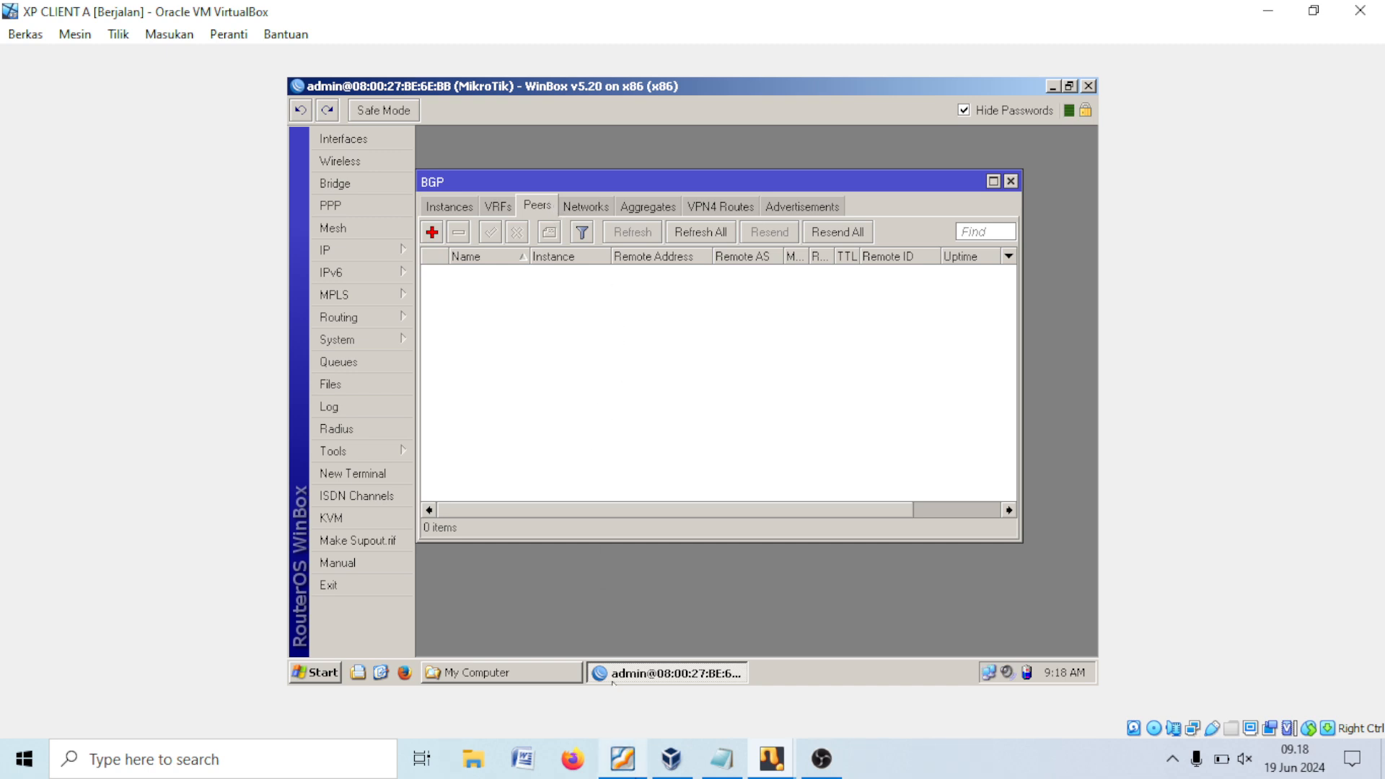
mouse_move(621, 757)
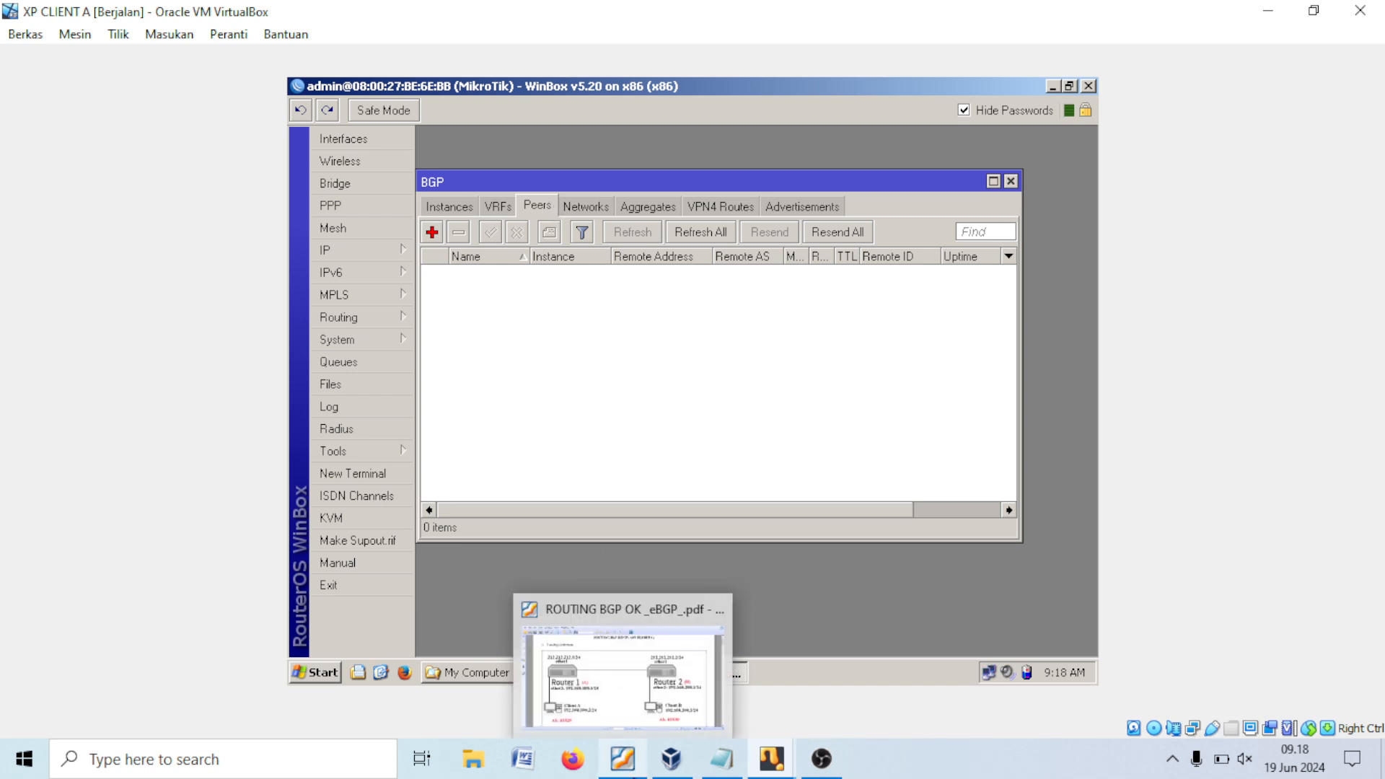
left_click(624, 758)
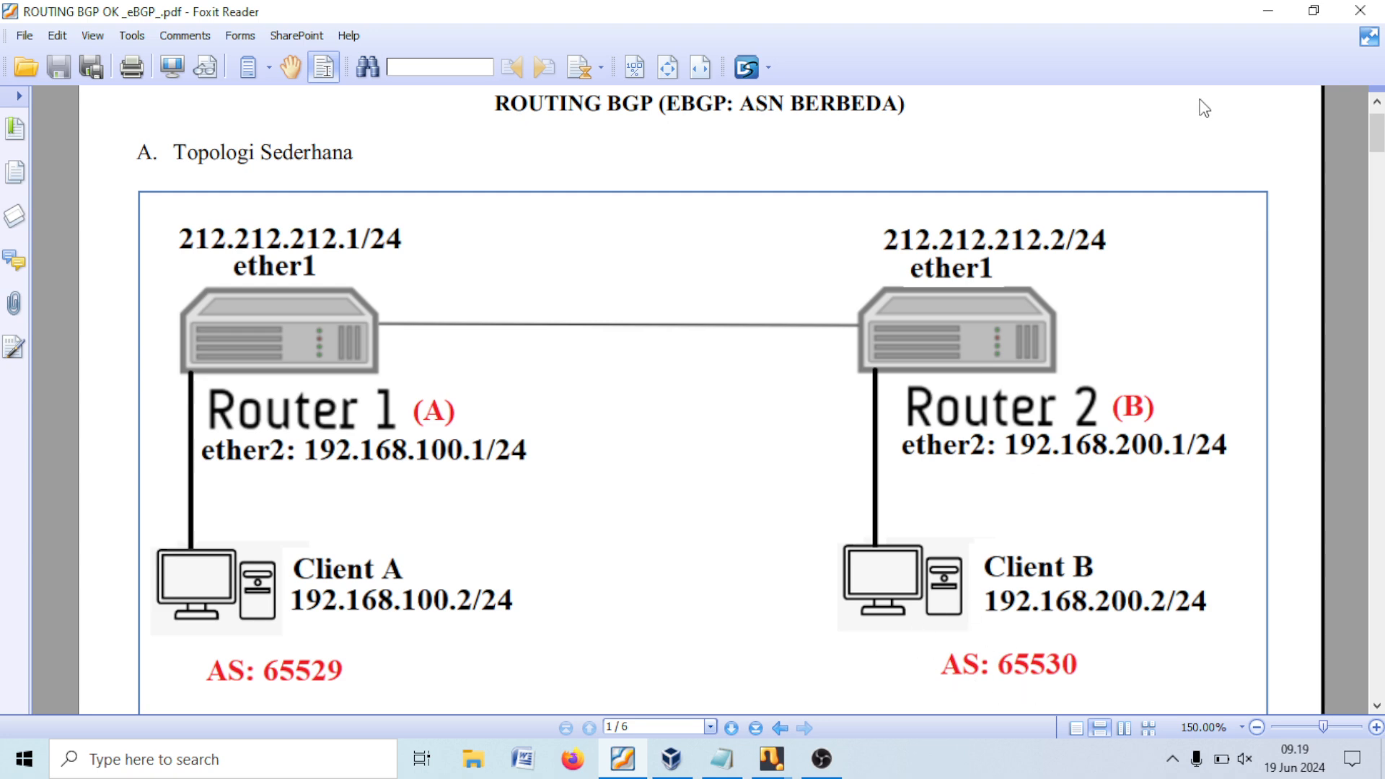
left_click(1258, 16)
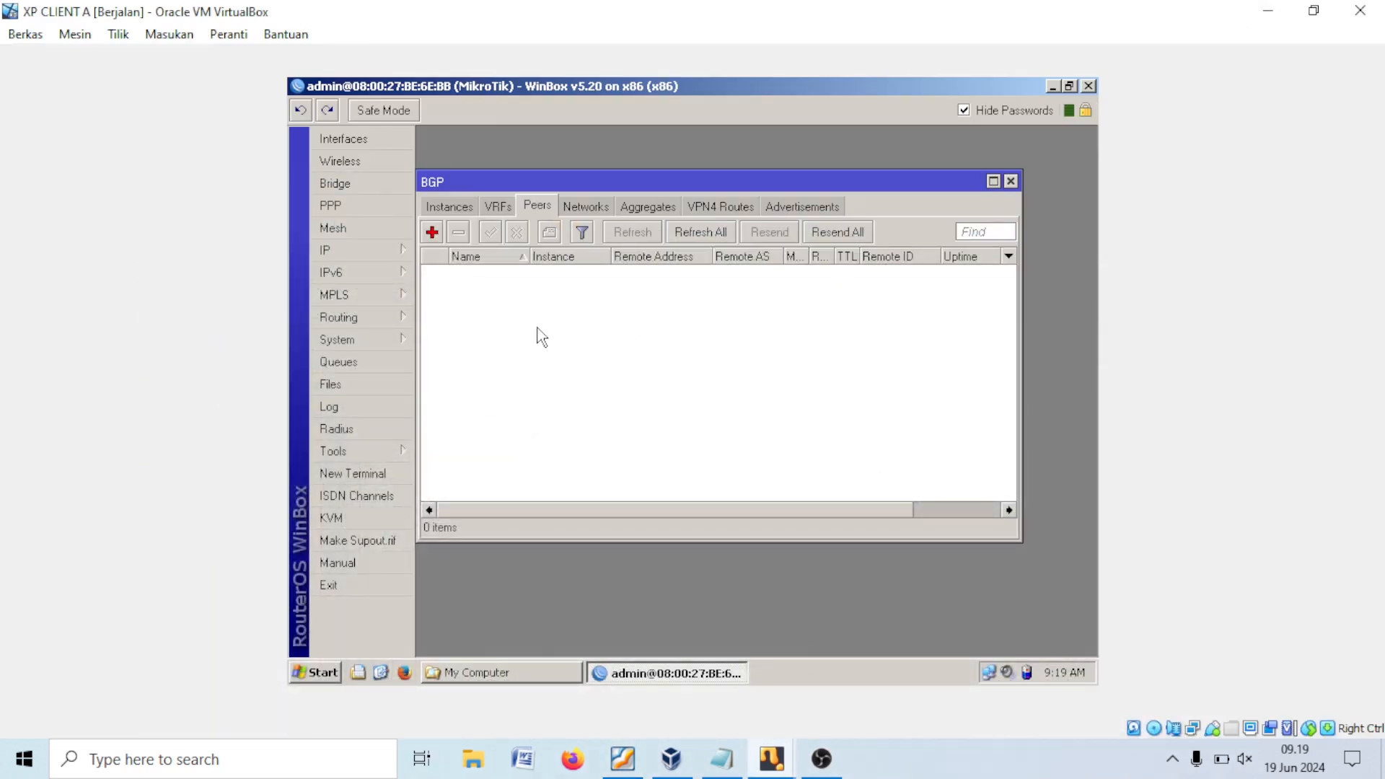
left_click(435, 238)
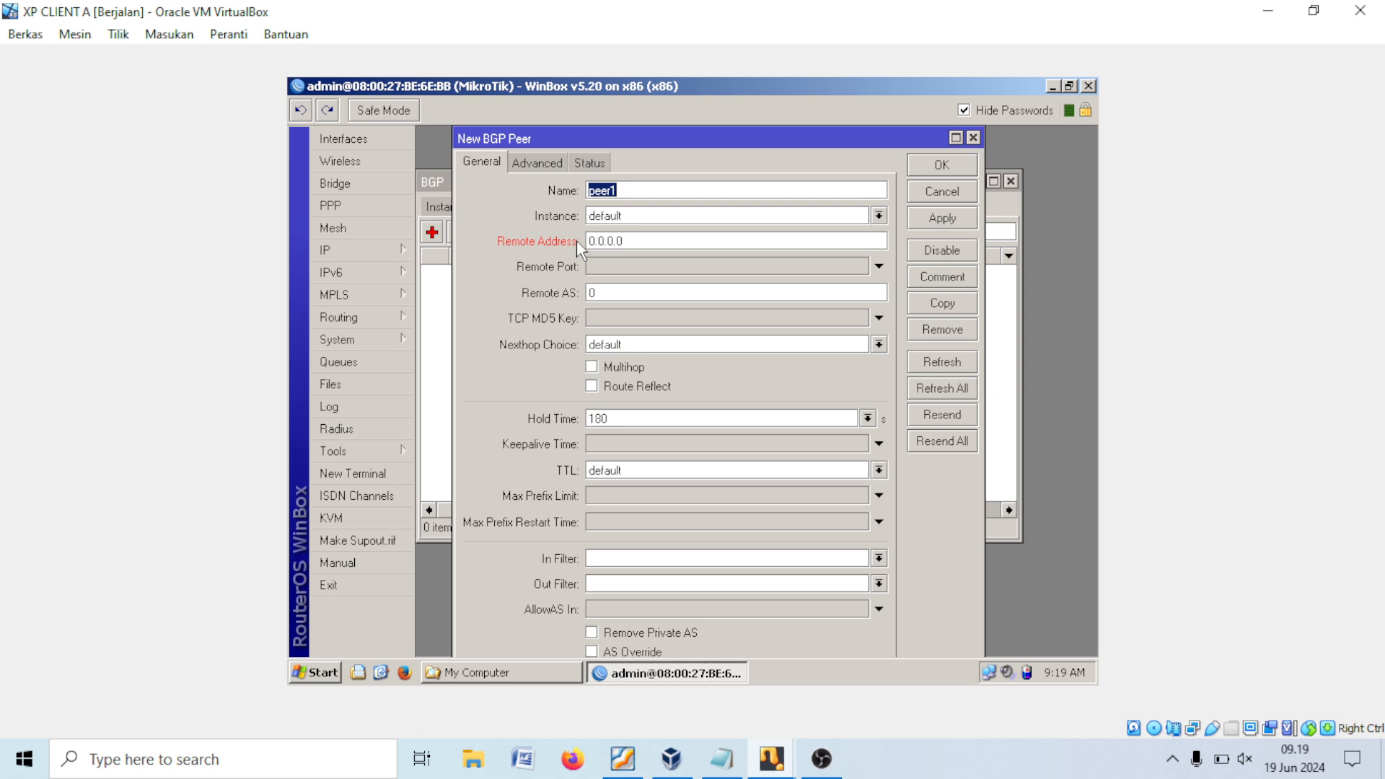
type("router2")
left_click_drag(646, 239, 504, 243)
type("212.2.12.2")
key("BackSpace")
key("BackSpace")
key("BackSpace")
key("BackSpace")
key("BackSpace")
type("12.212.2")
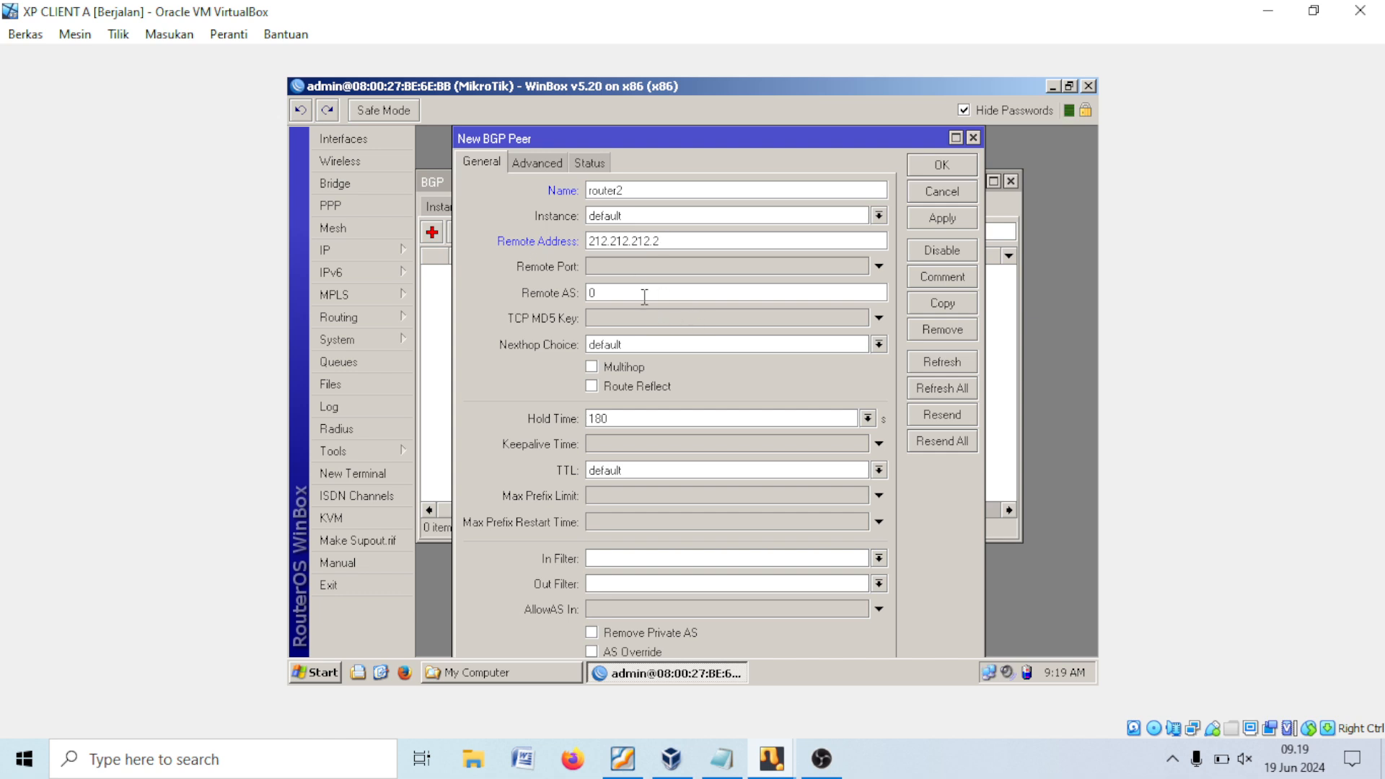
Step: Set the peer's remote AS to 65530 and check it against Router B's AS number in the topology PDF
double_click(591, 292)
type("6553")
left_click(624, 757)
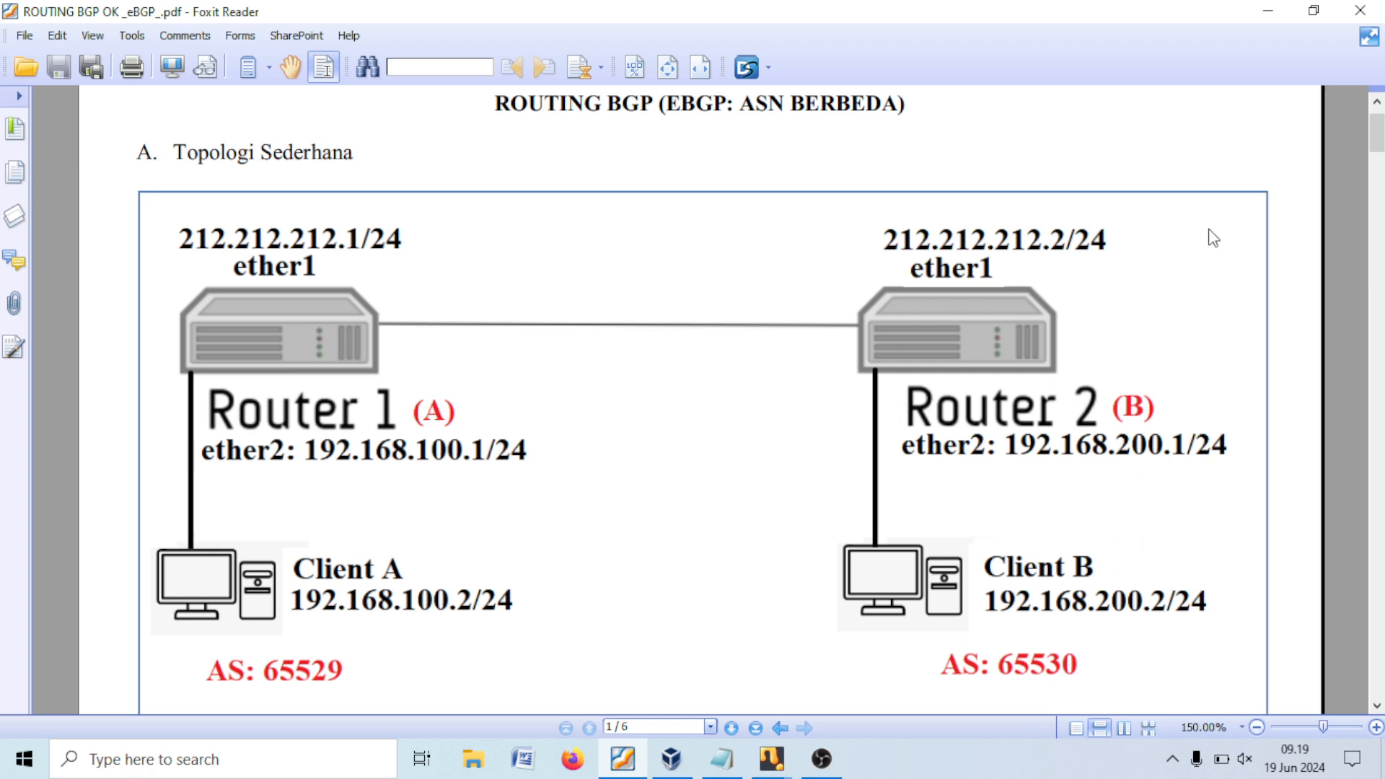
left_click(1267, 11)
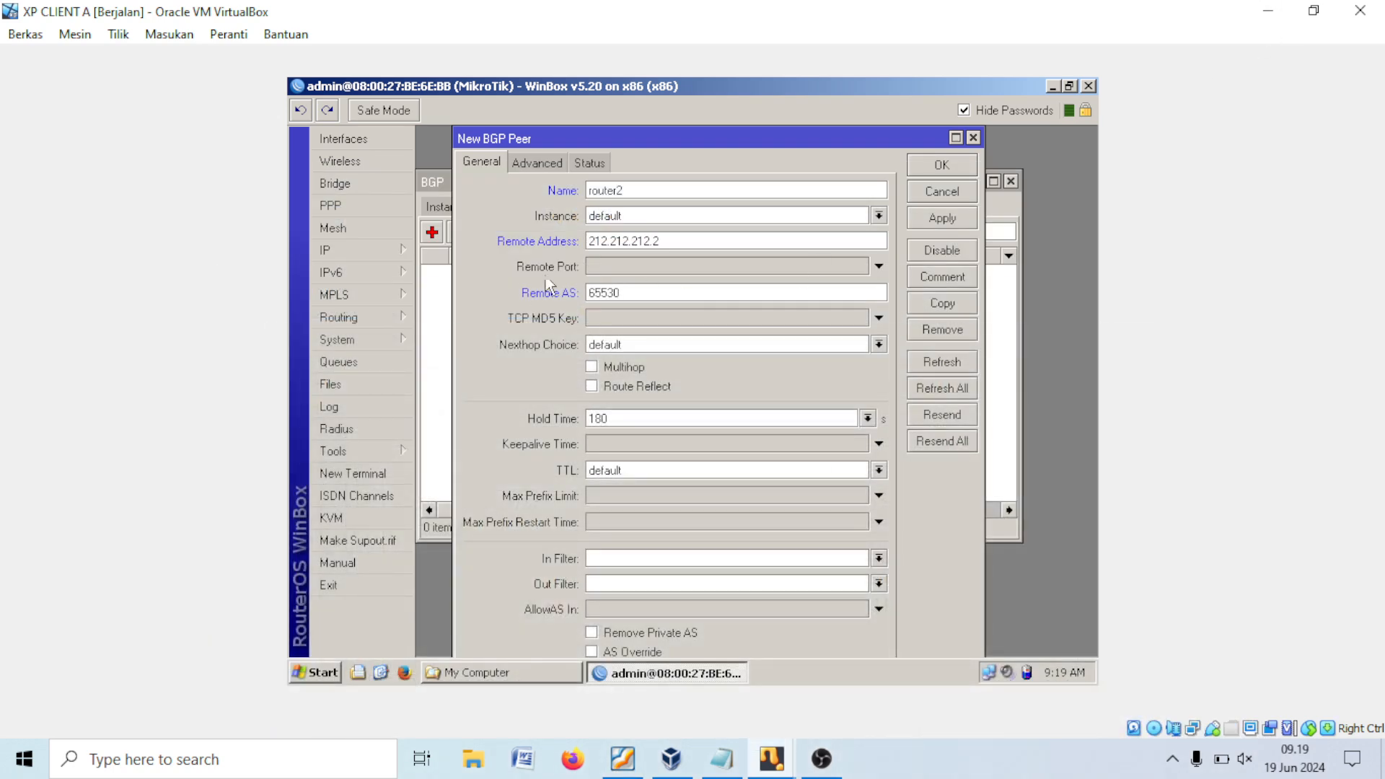
Step: Compare the peer's name, remote address and remote AS with Router B in the topology PDF and save the peer
left_click_drag(632, 189, 608, 189)
left_click_drag(702, 240, 589, 244)
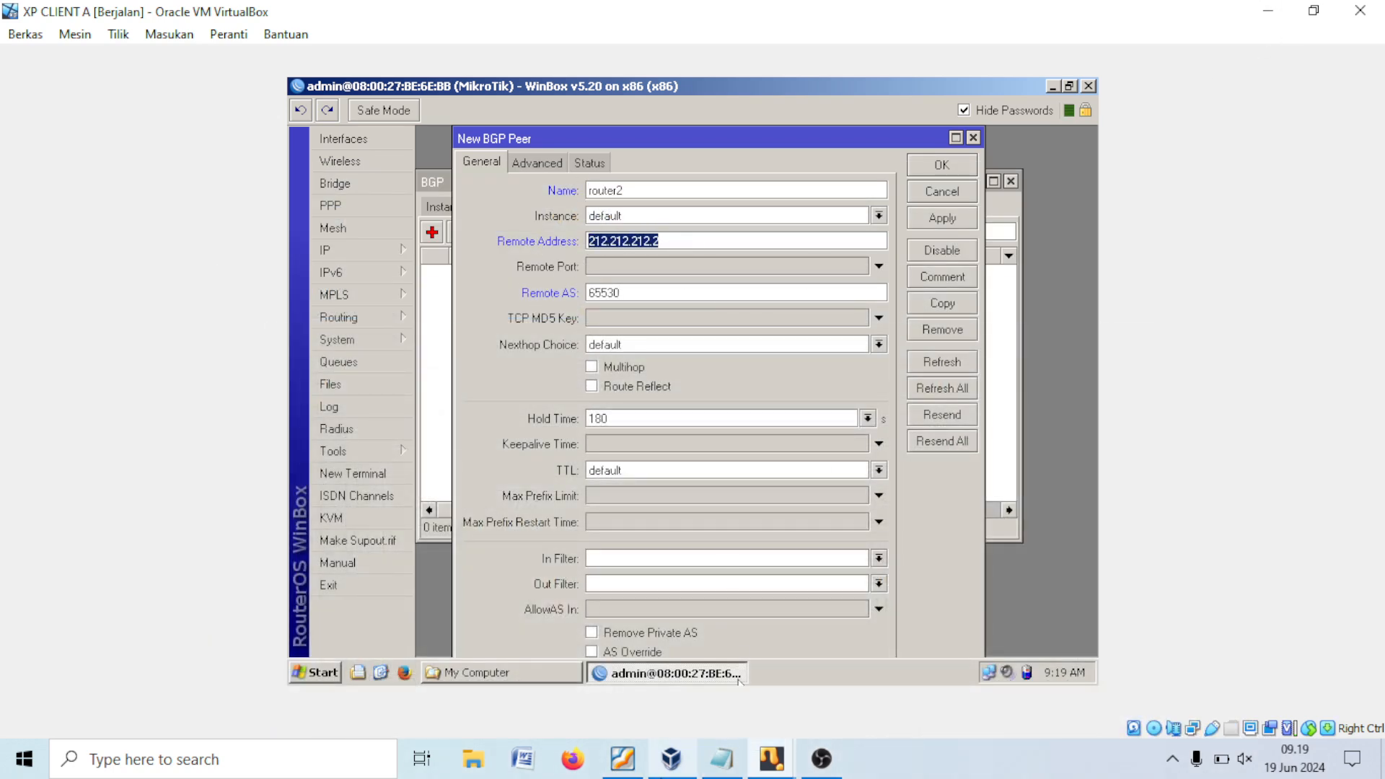
left_click(621, 758)
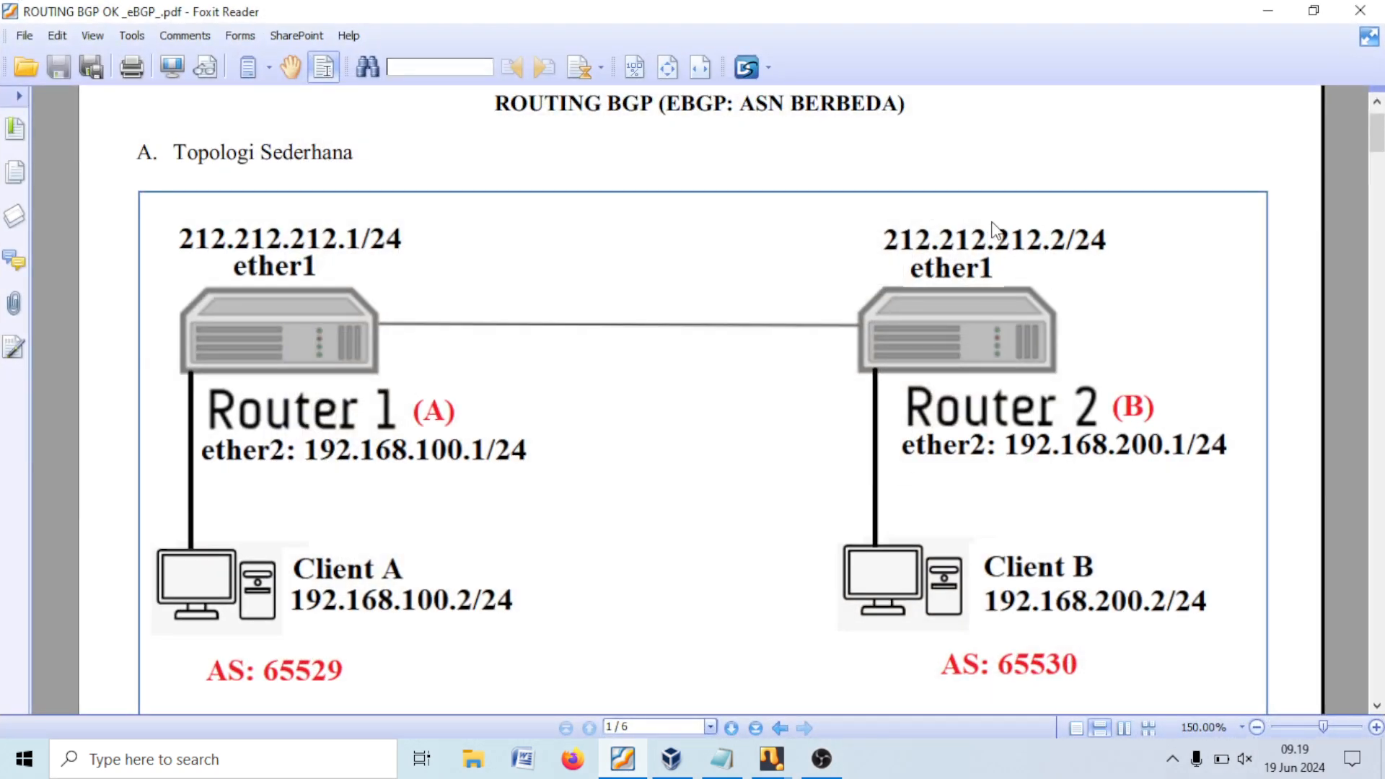
left_click(1264, 14)
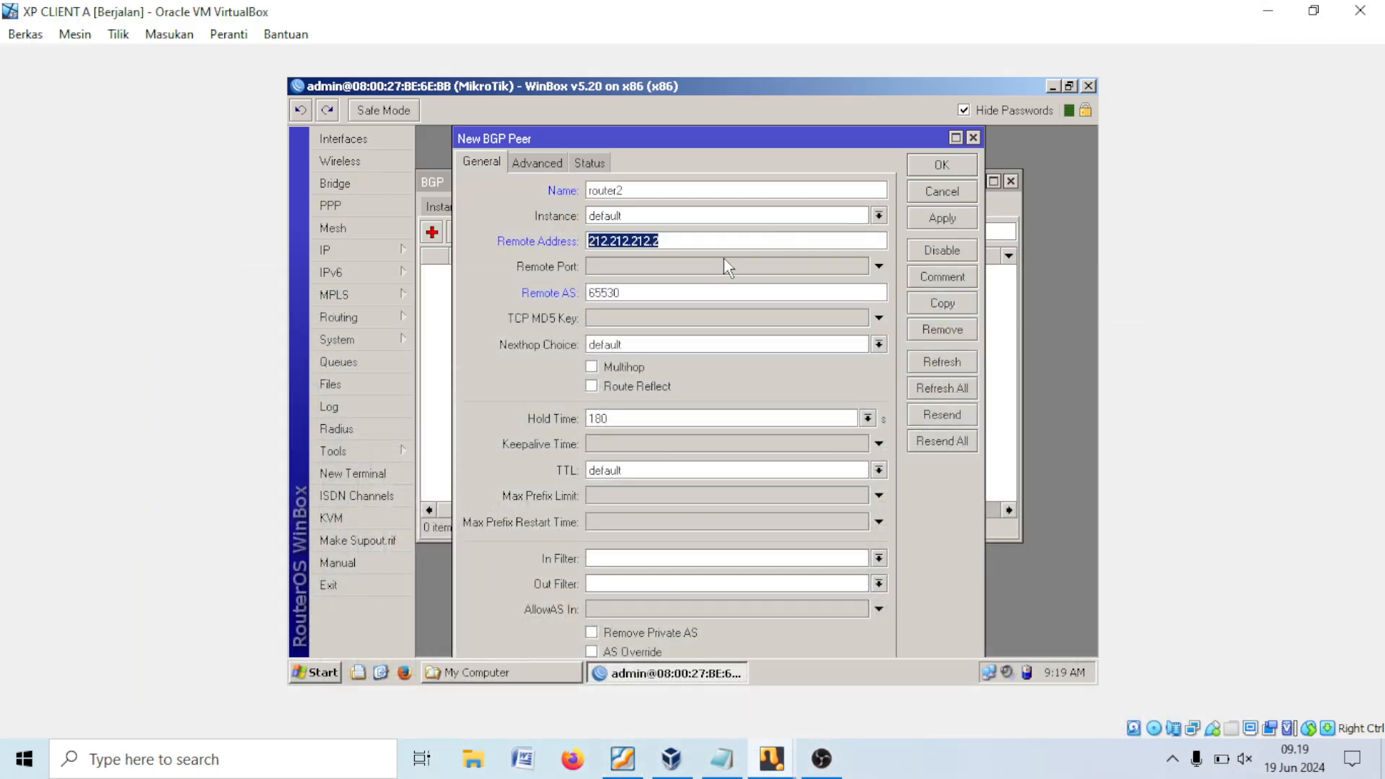
left_click_drag(637, 297, 590, 297)
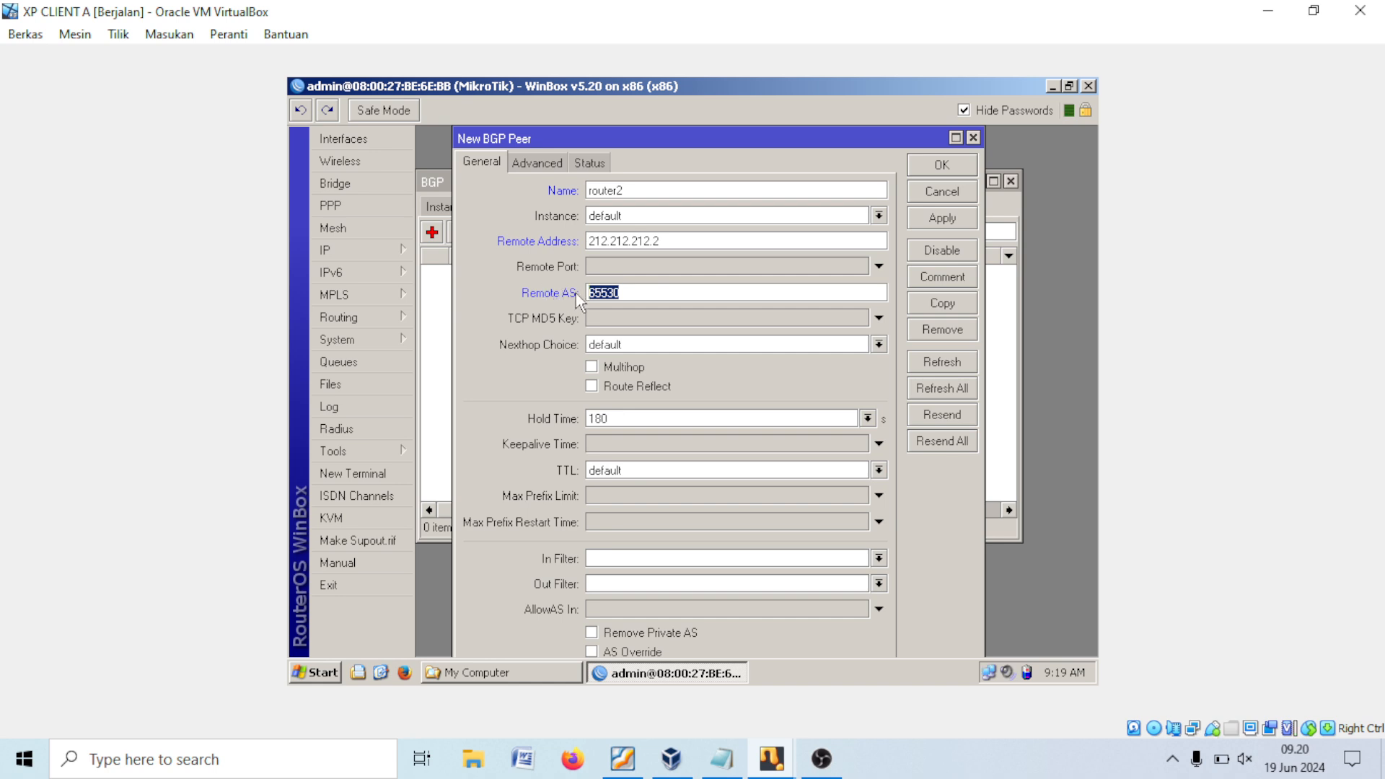
left_click(942, 218)
left_click(938, 166)
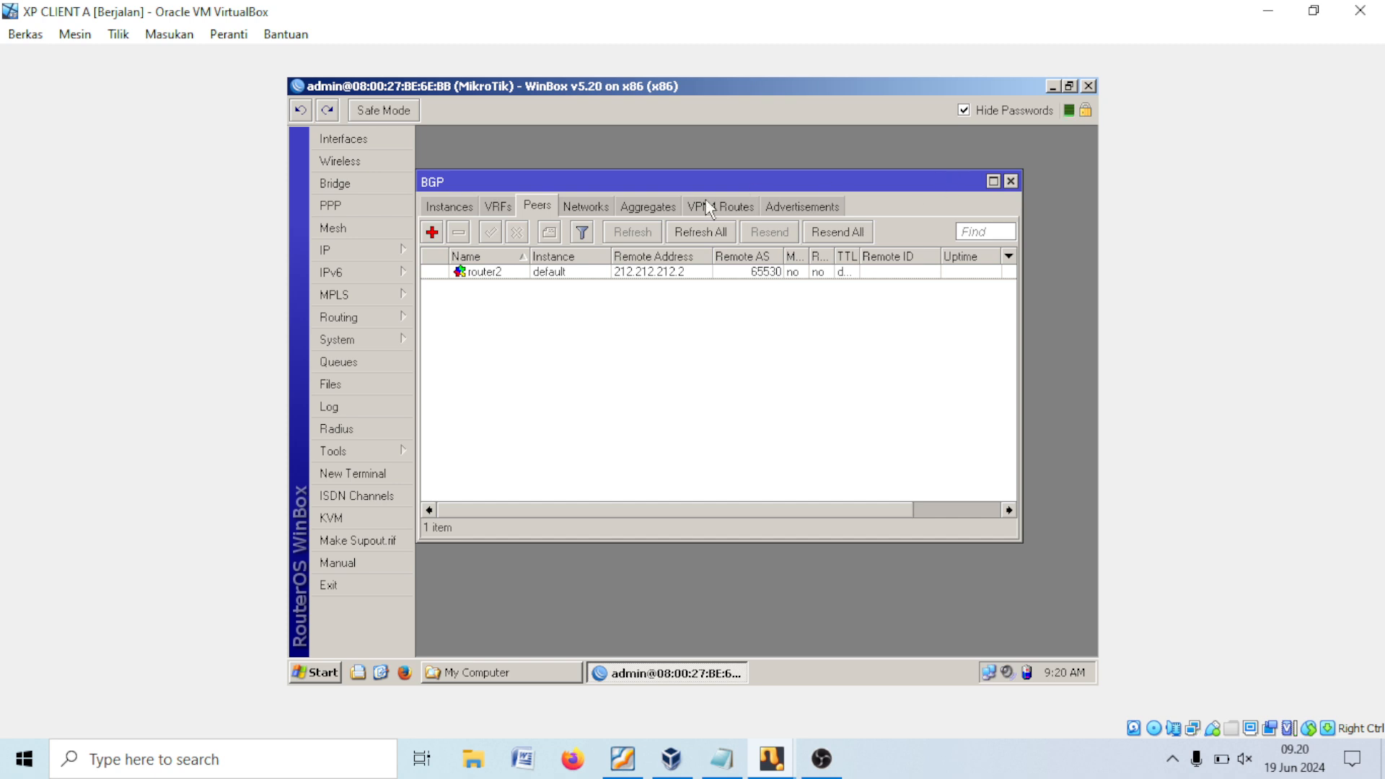
Step: Add the BGP network 192.168.100.0/24 without synchronization and compare it with Router A's client network in the topology PDF
left_click(586, 207)
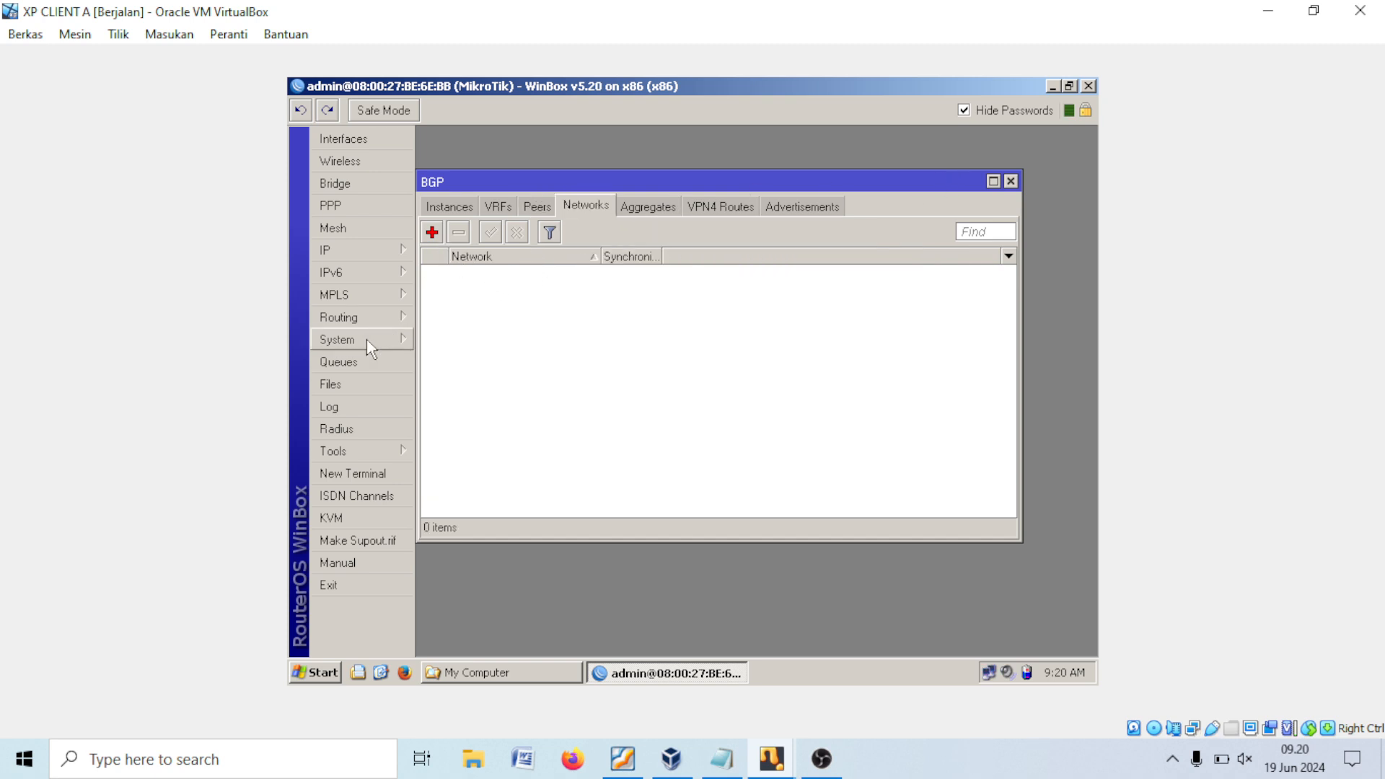
left_click(625, 761)
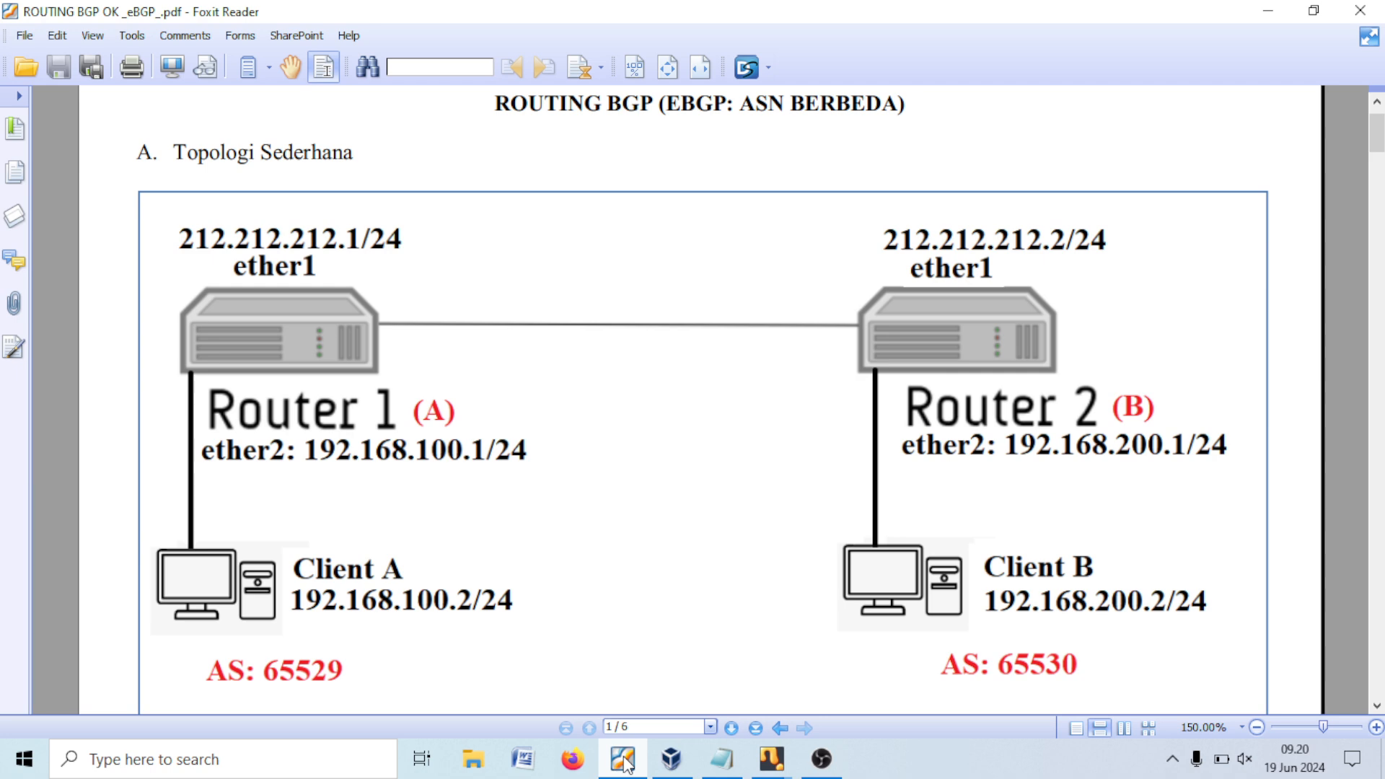
left_click(625, 761)
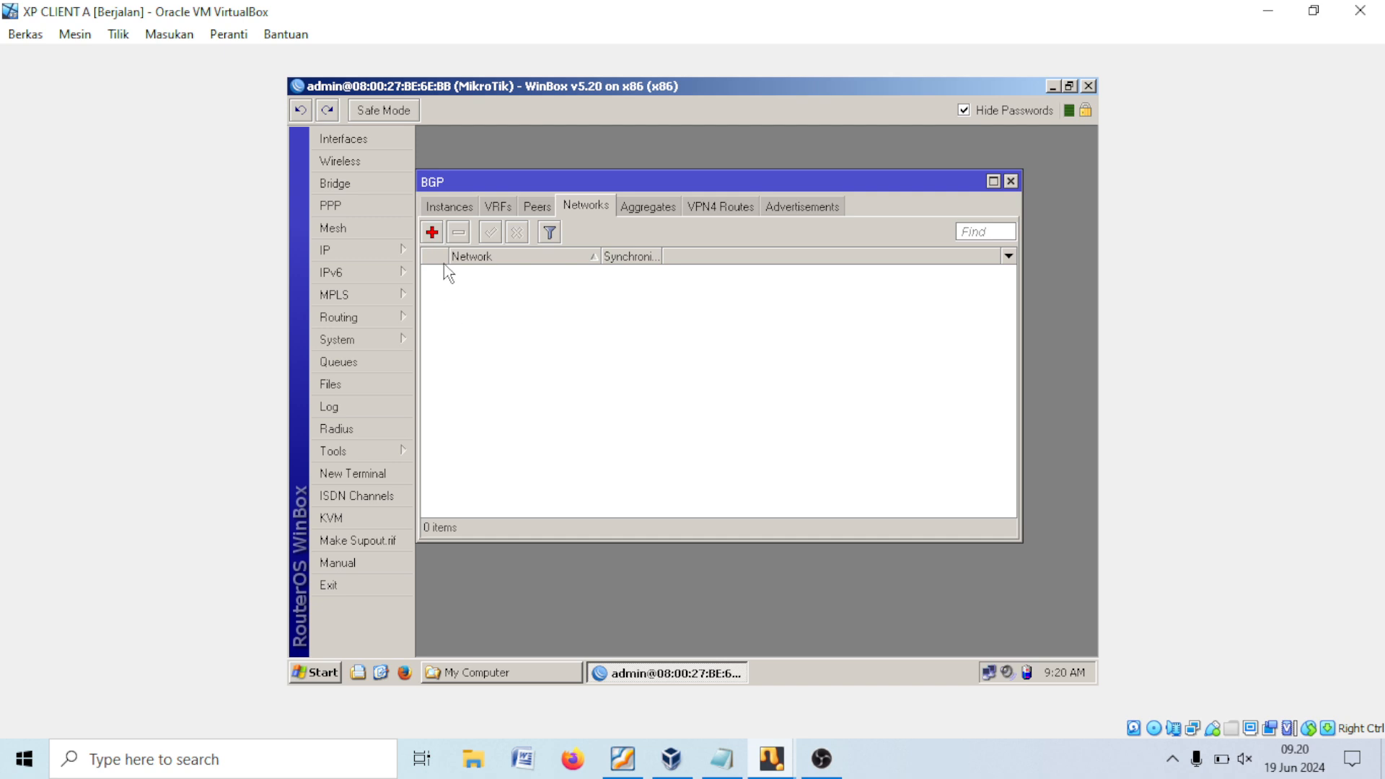
left_click(432, 233)
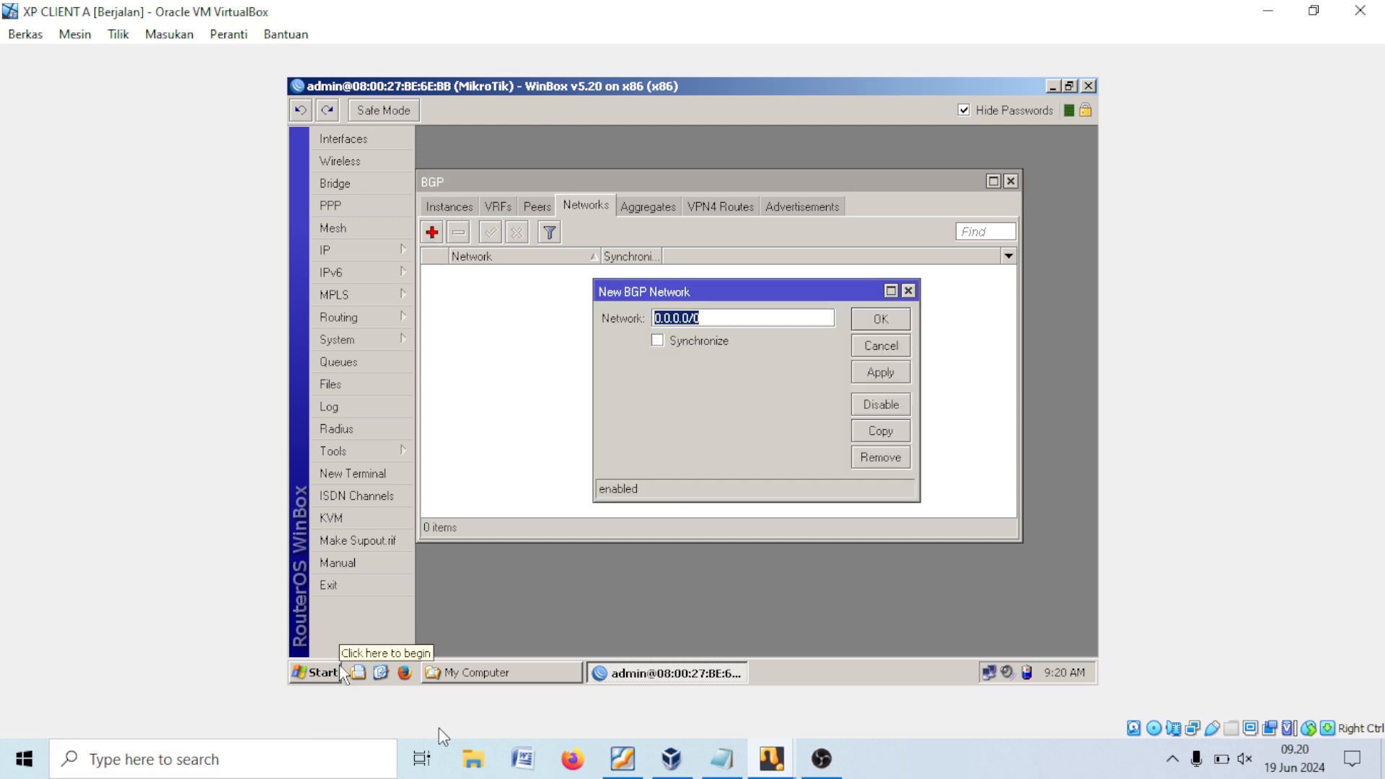
type("192.168.100")
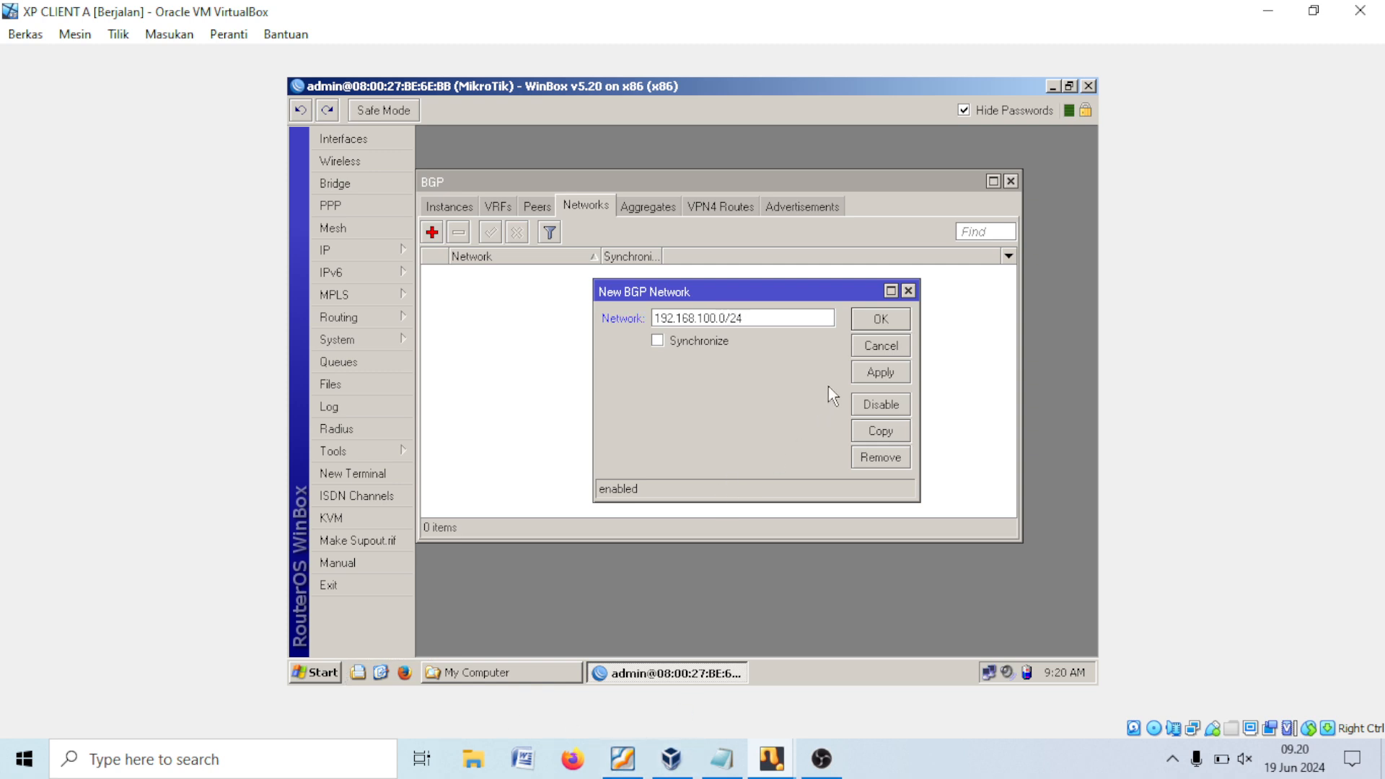
left_click(876, 372)
left_click(869, 323)
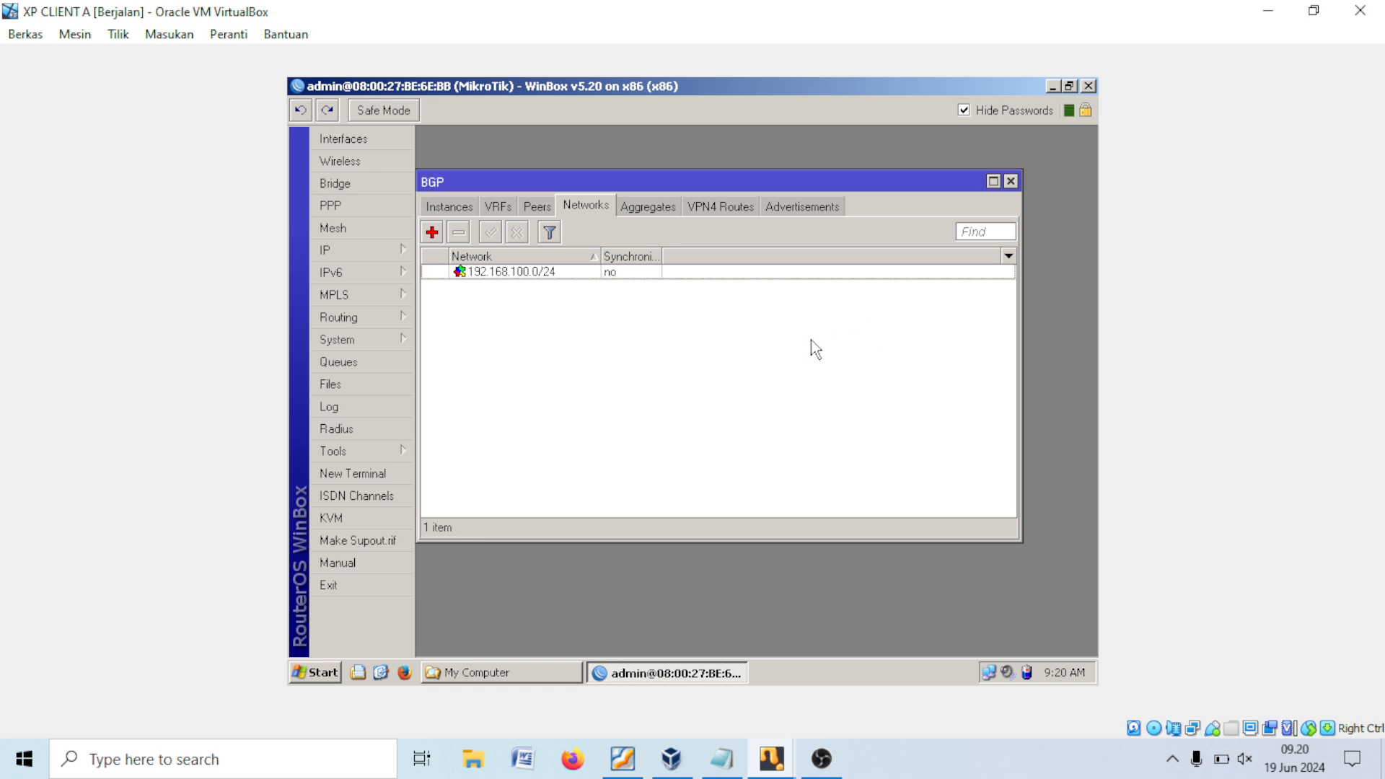
left_click(638, 753)
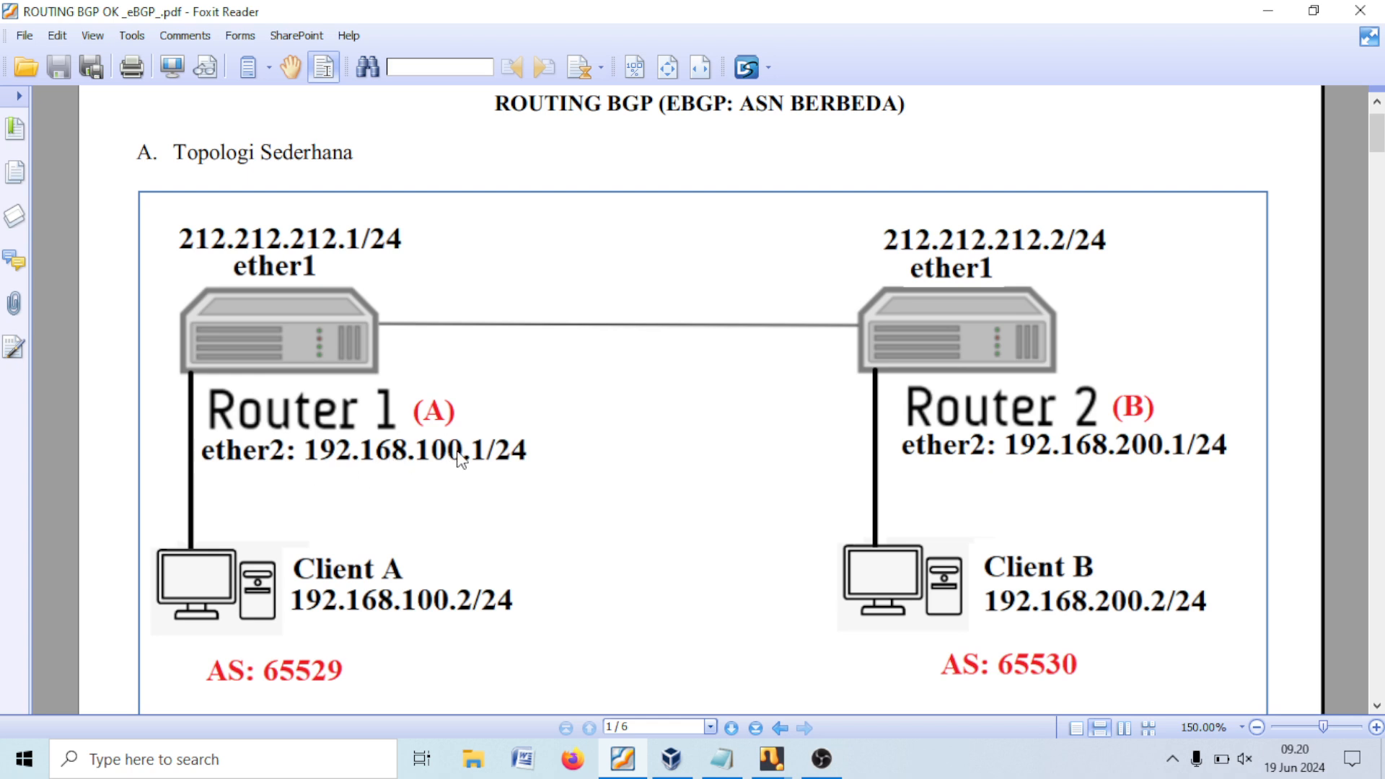
left_click(1267, 12)
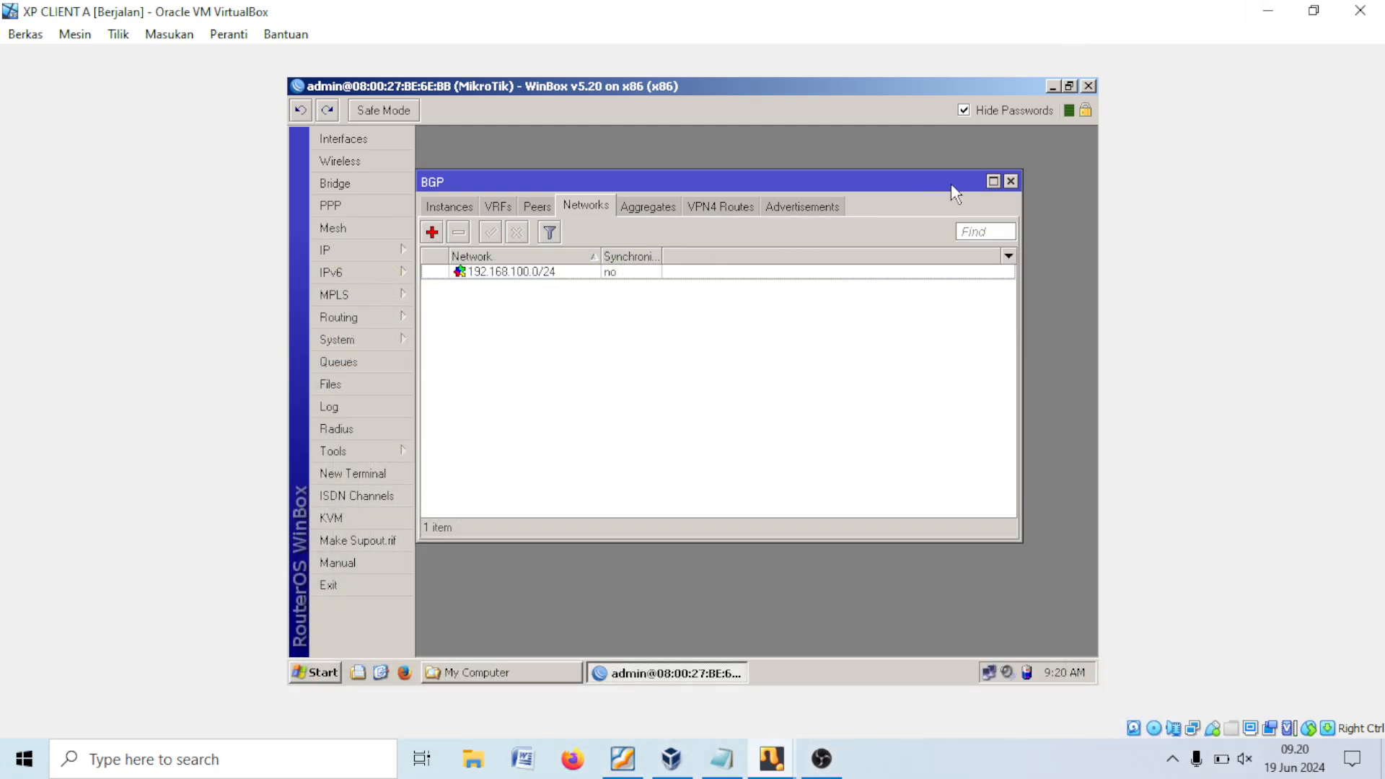
Step: Close Router A's BGP window and its IP address list
left_click_drag(1012, 189, 1009, 191)
left_click(1006, 184)
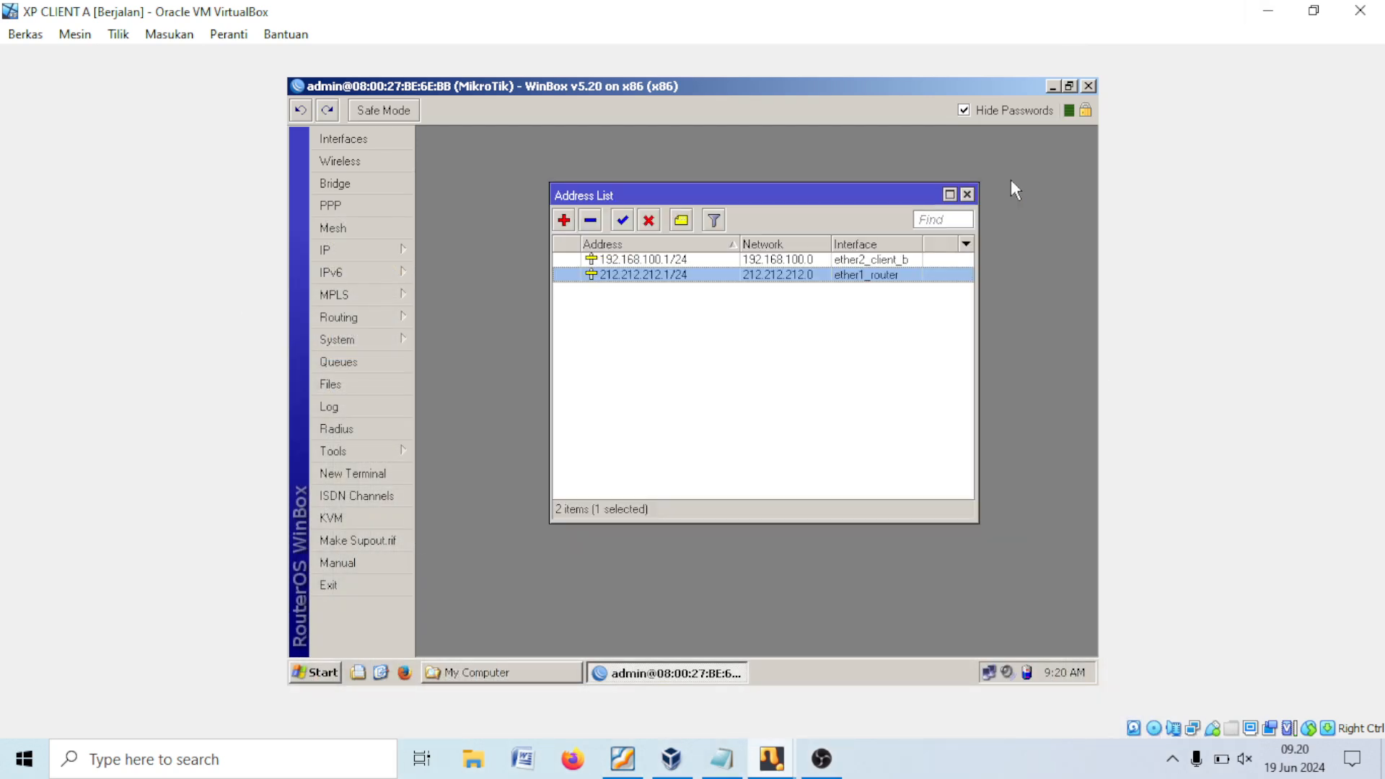
left_click(972, 188)
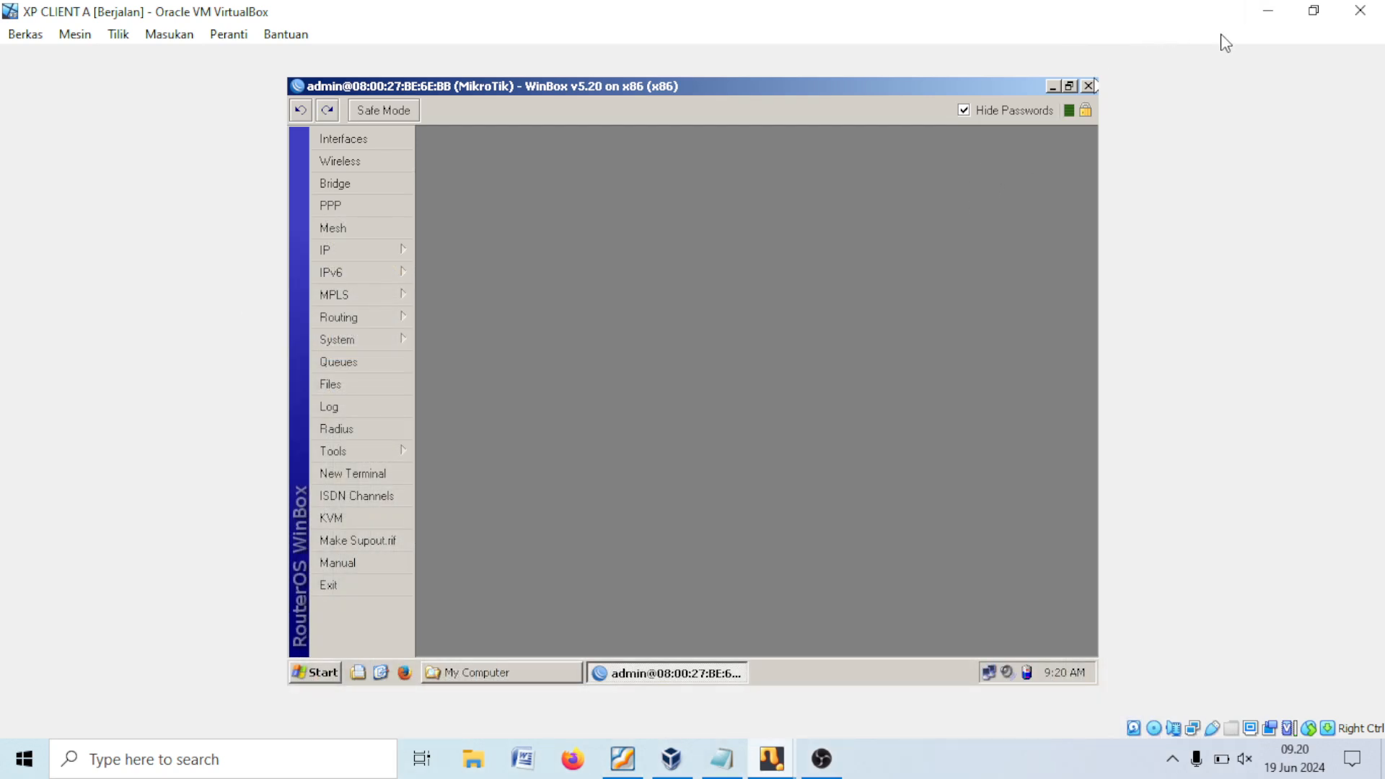
Step: Switch to the XP CLIENT B virtual machine and connect WinBox to the neighbor router at 192.168.200.1 as admin
left_click(1268, 12)
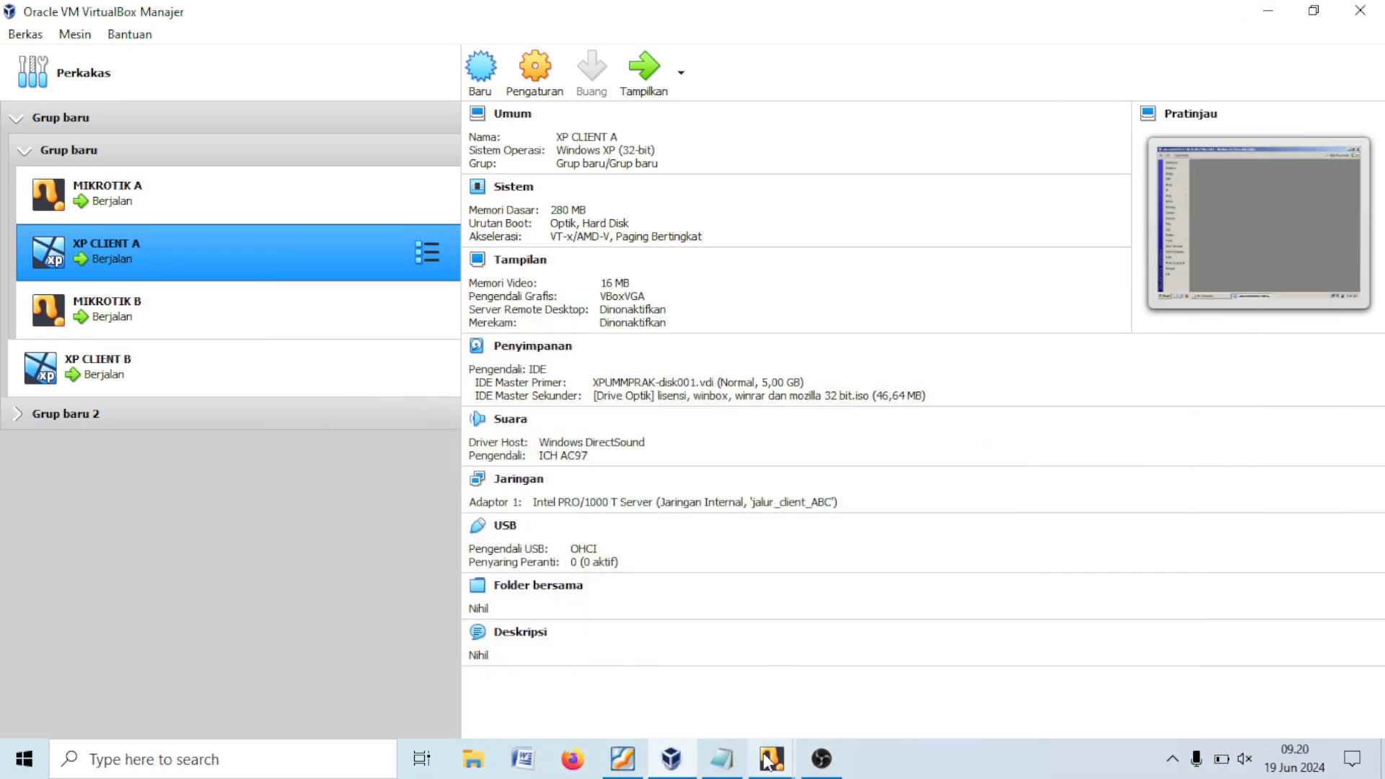
mouse_move(721, 758)
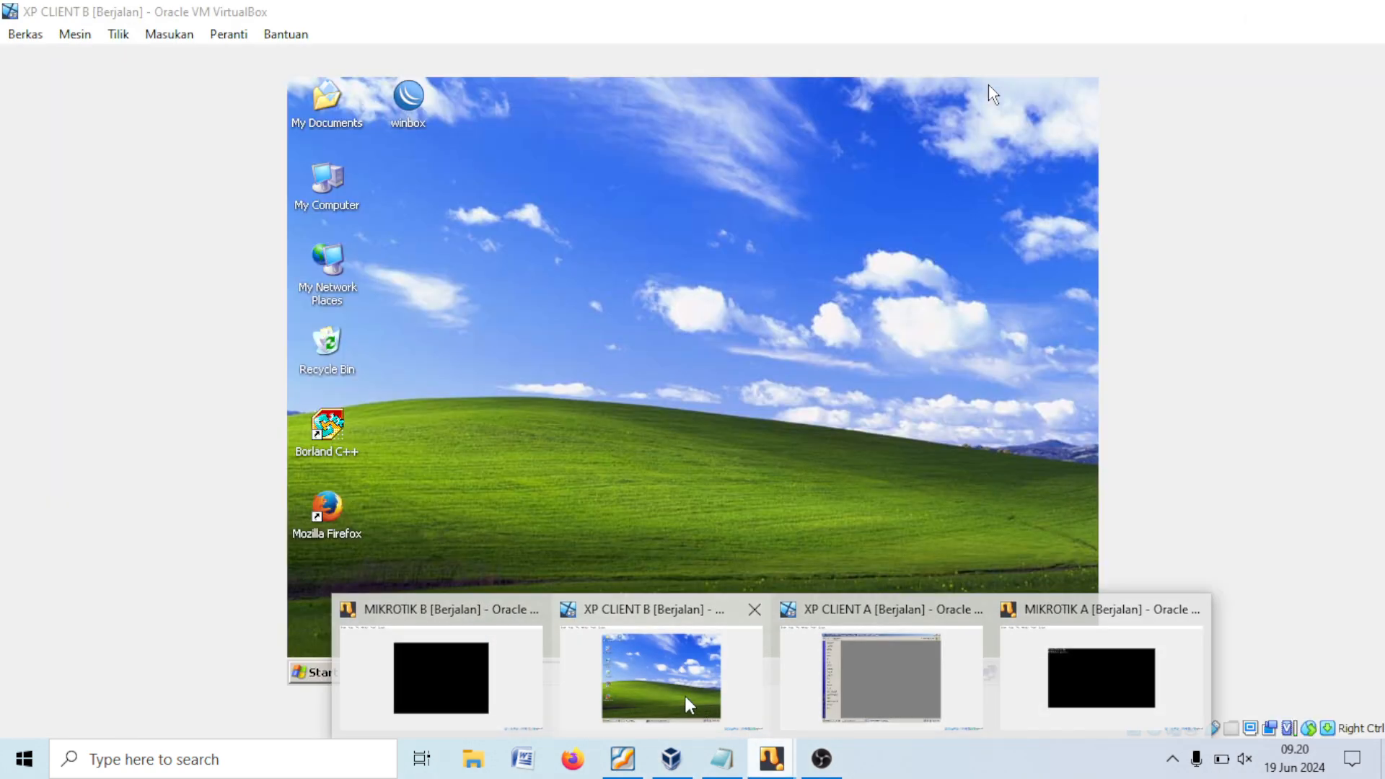
left_click(686, 695)
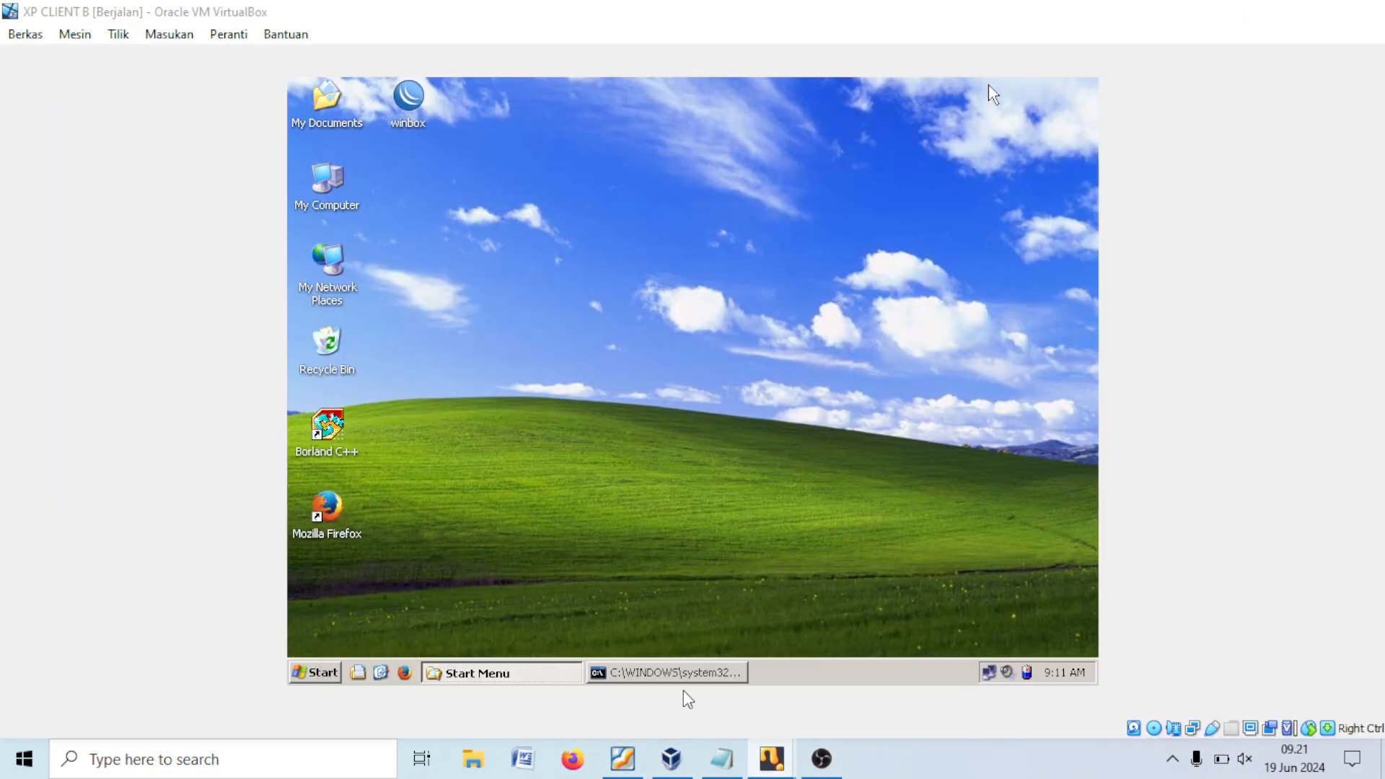
double_click(414, 114)
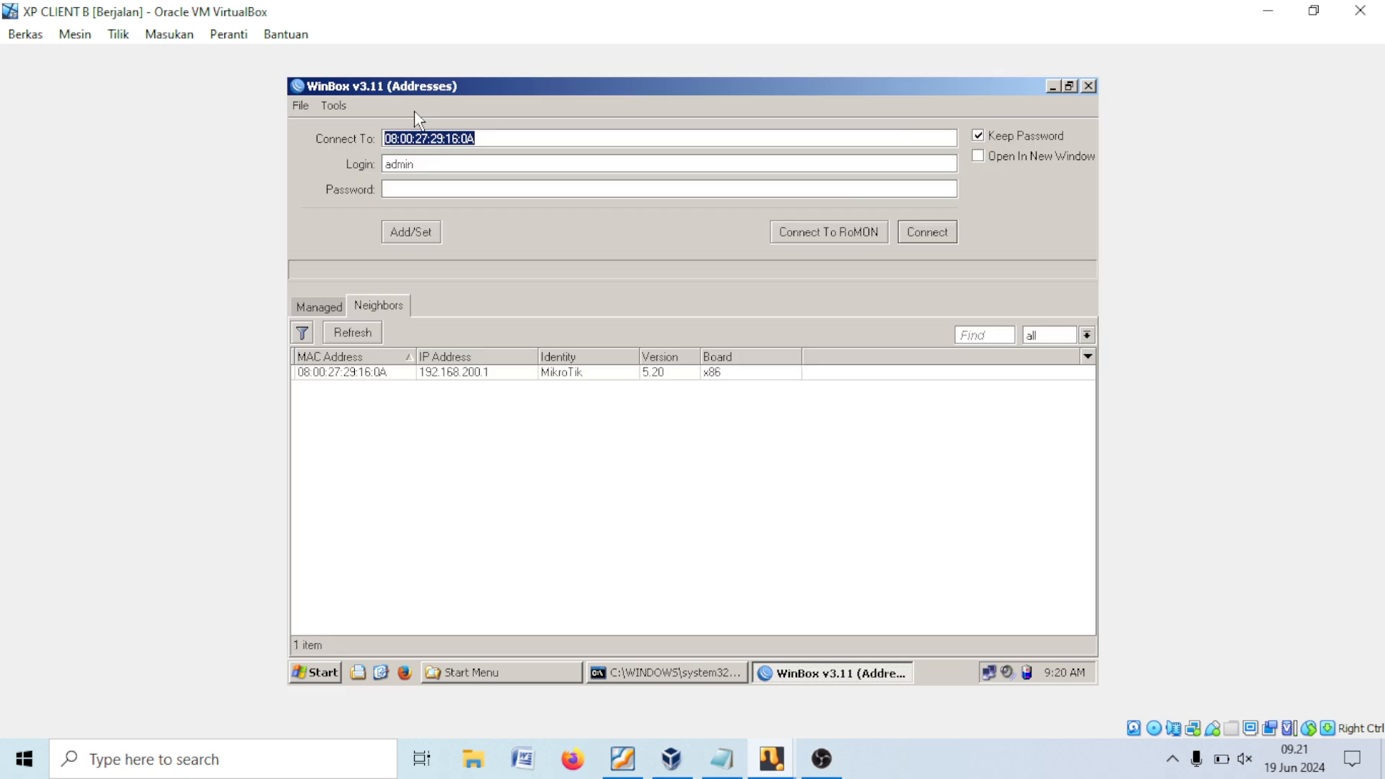
left_click(403, 372)
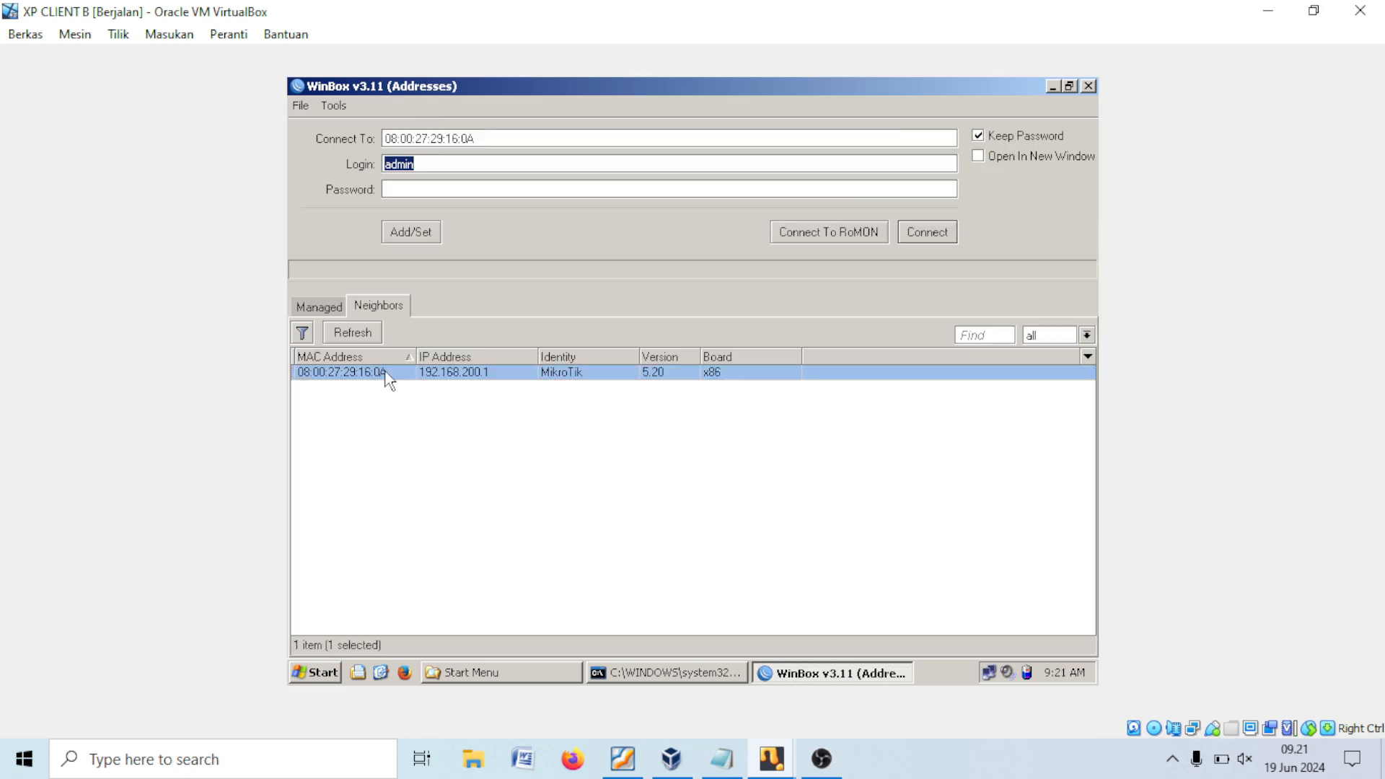
left_click(929, 232)
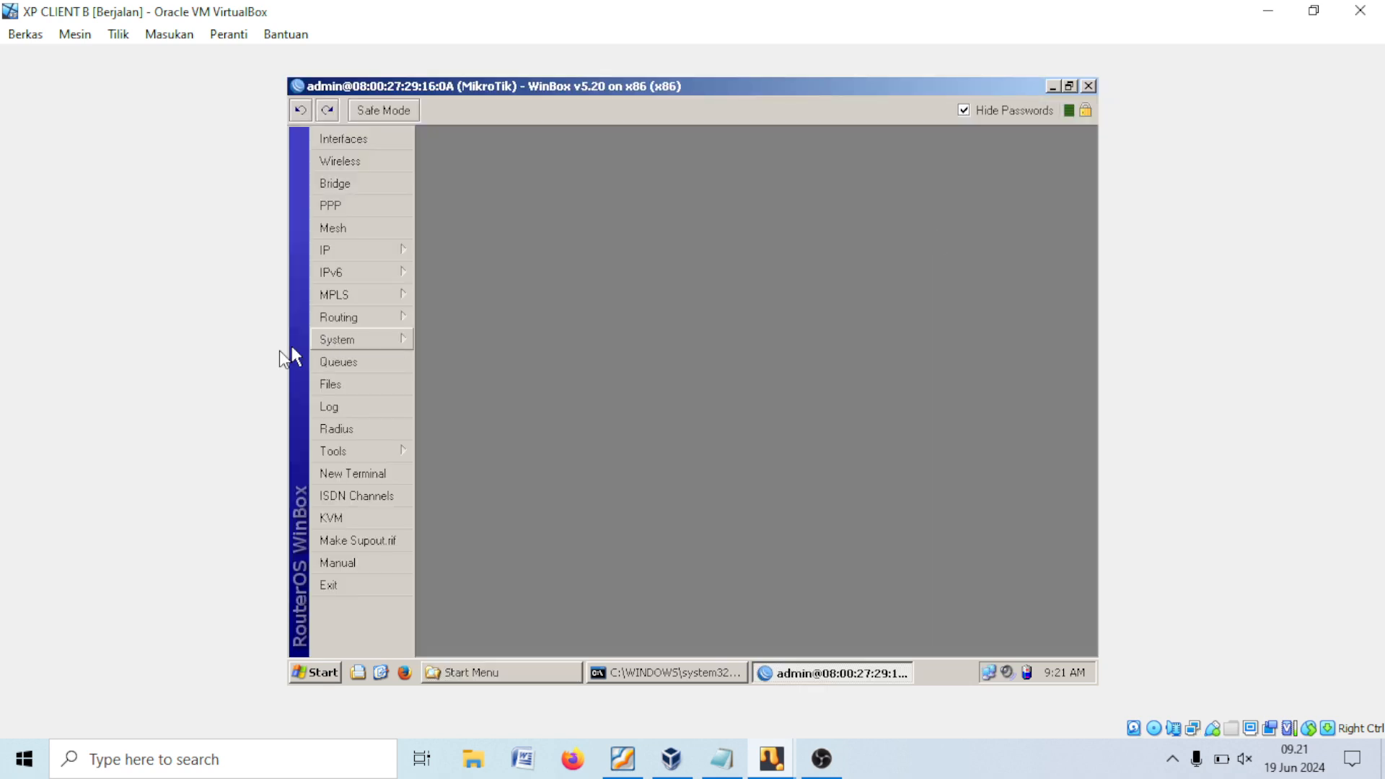
Step: Examine Router B's IP address list and compare the 212.212.212.2/24 entry with the topology PDF
left_click(349, 254)
left_click(440, 221)
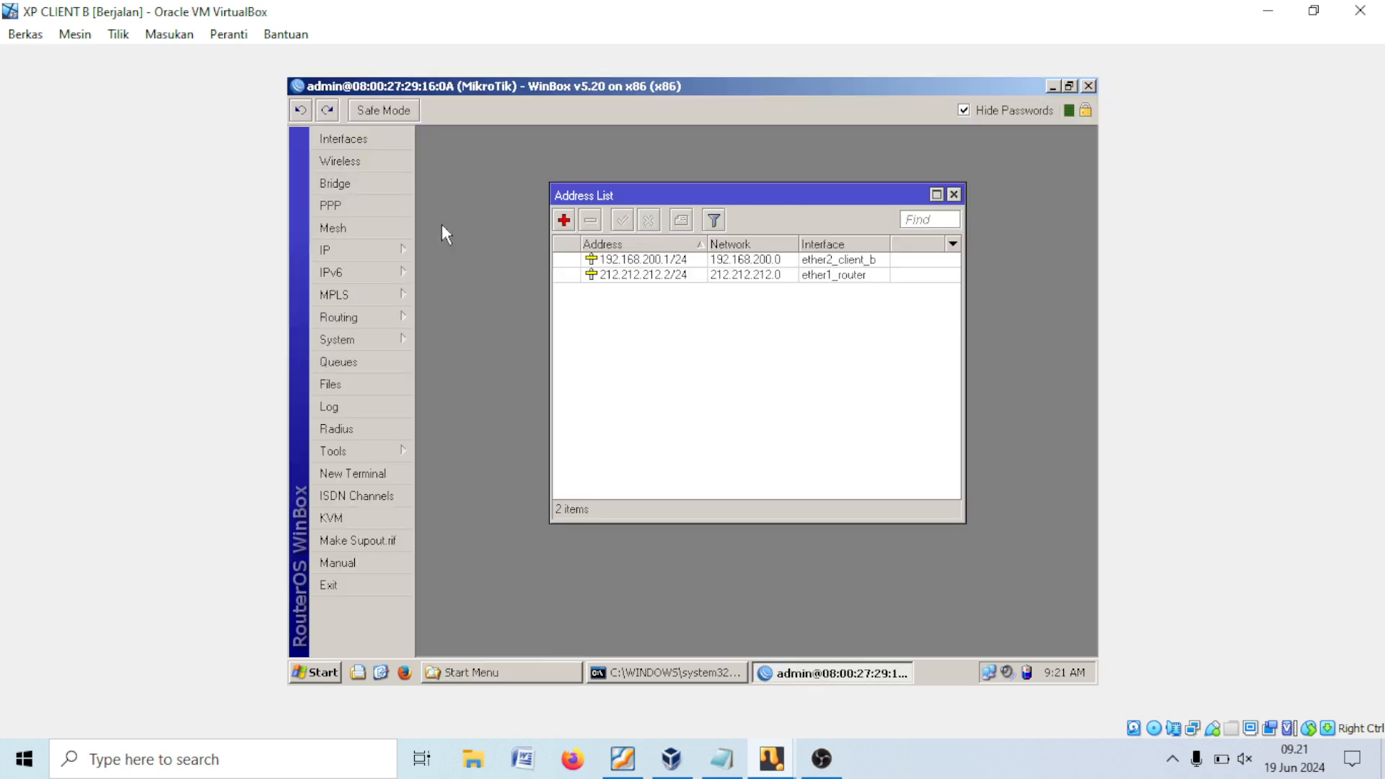
left_click(828, 277)
left_click(828, 262)
double_click(681, 277)
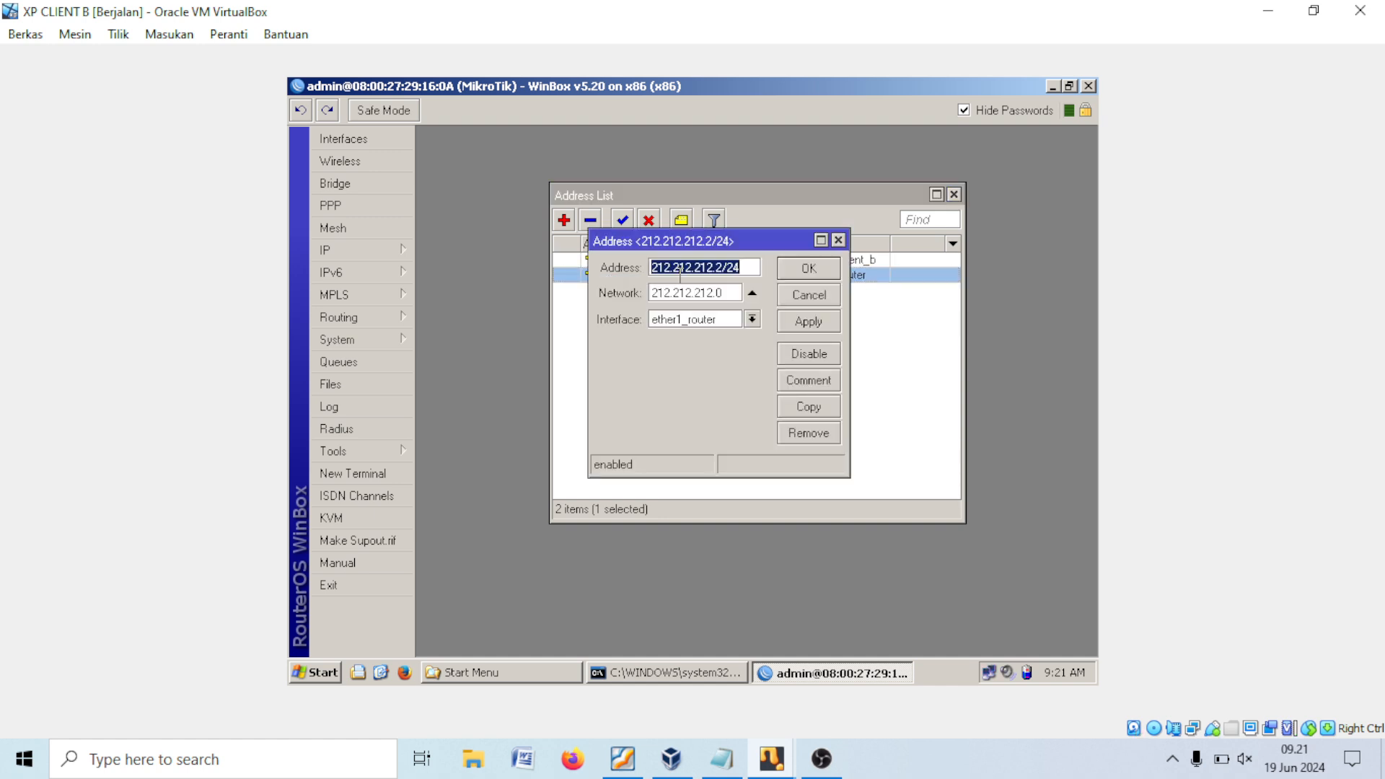
left_click(721, 268)
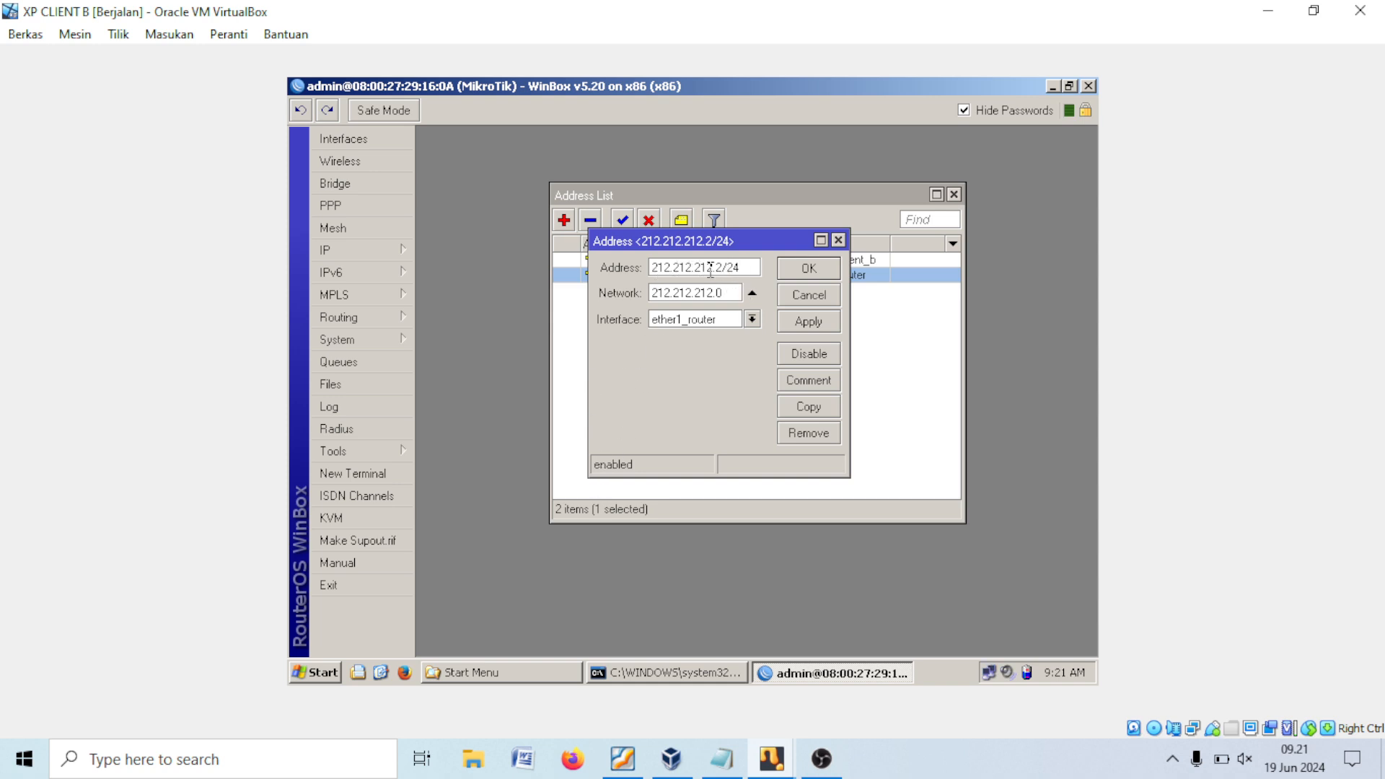
left_click_drag(757, 269, 565, 266)
left_click(622, 758)
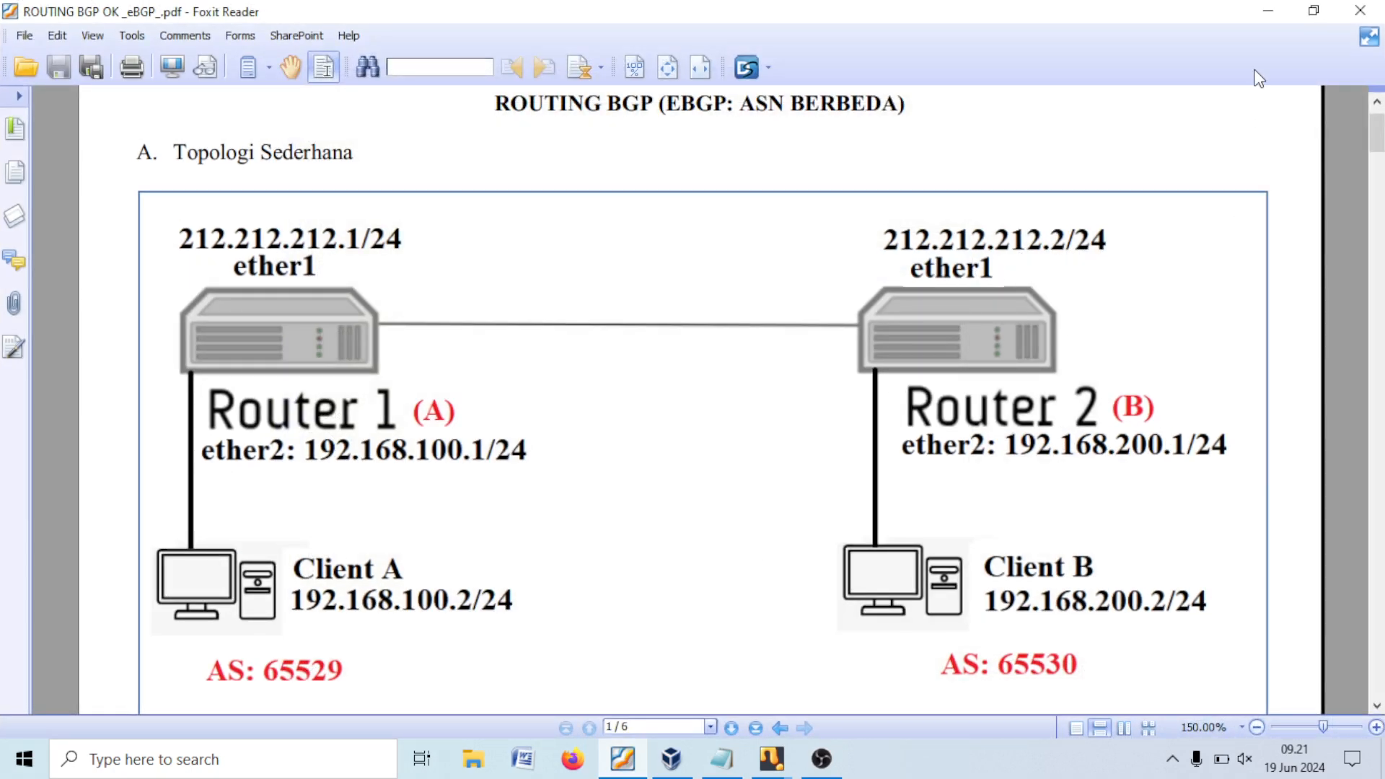
left_click(1269, 13)
left_click(808, 295)
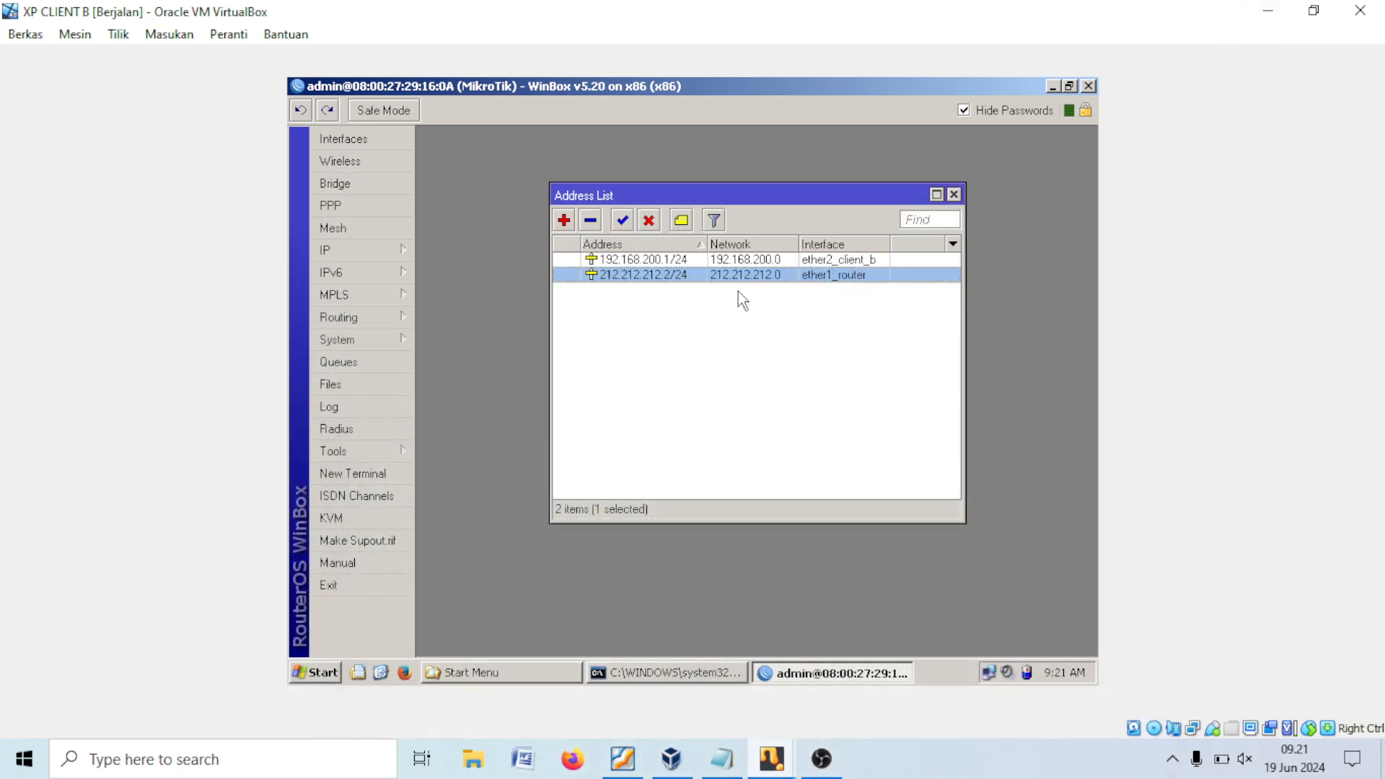
Step: Examine the 192.168.200.1/24 address entry and close the address list
double_click(671, 259)
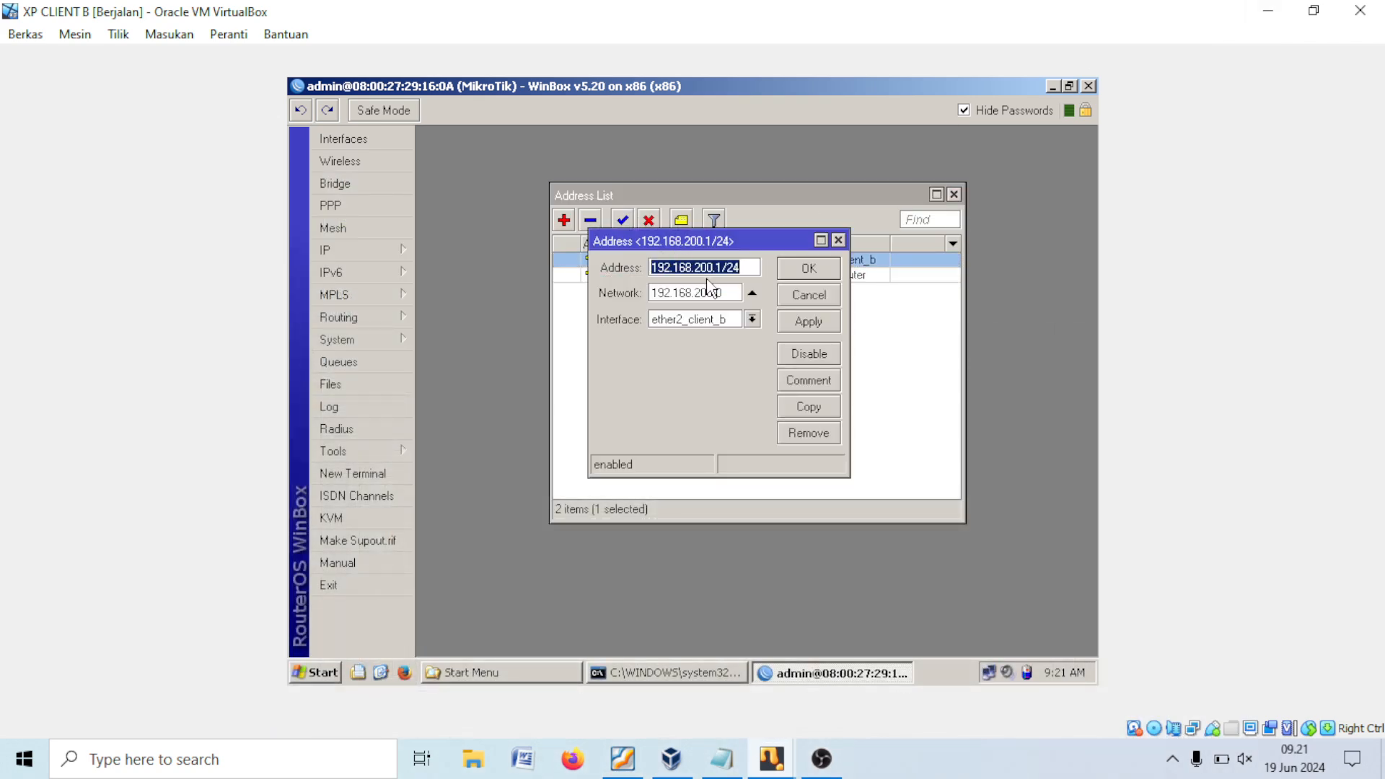
left_click(800, 274)
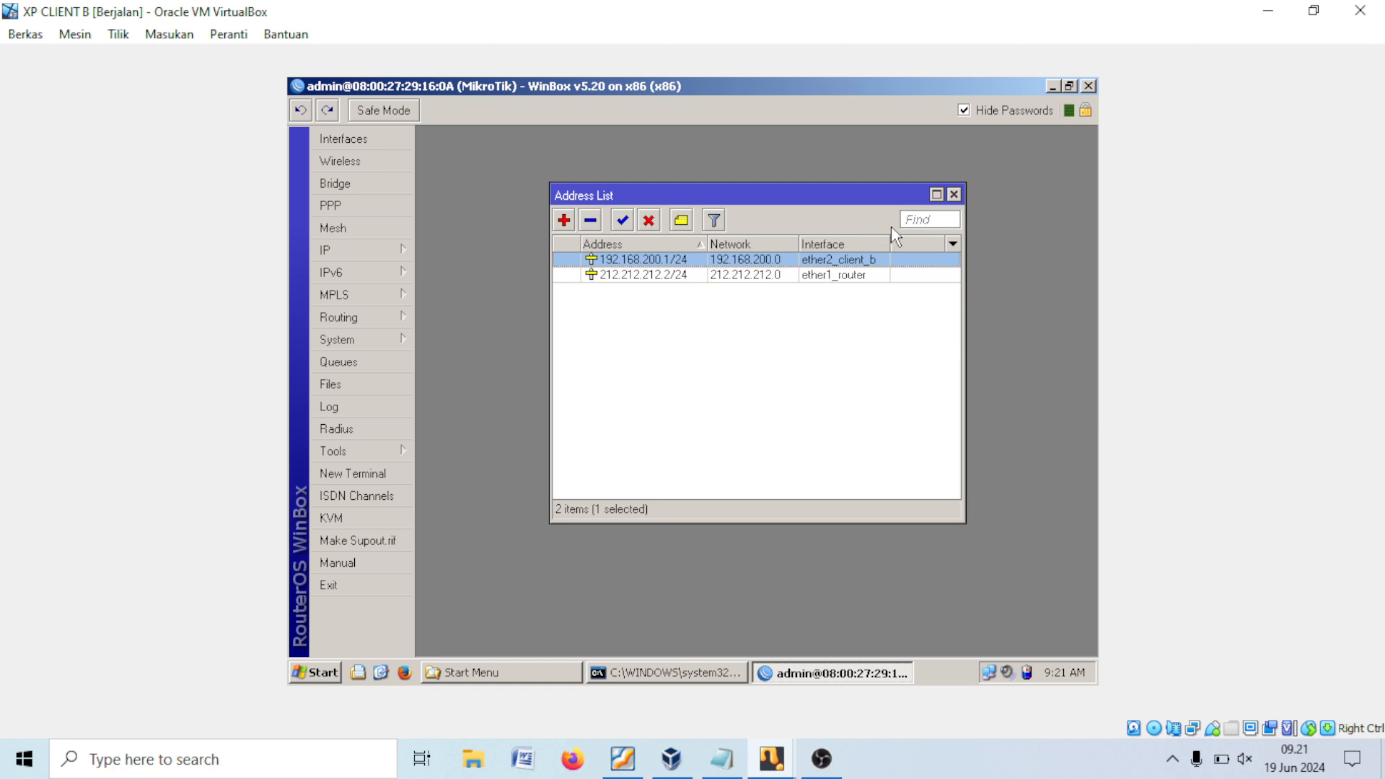
left_click(954, 195)
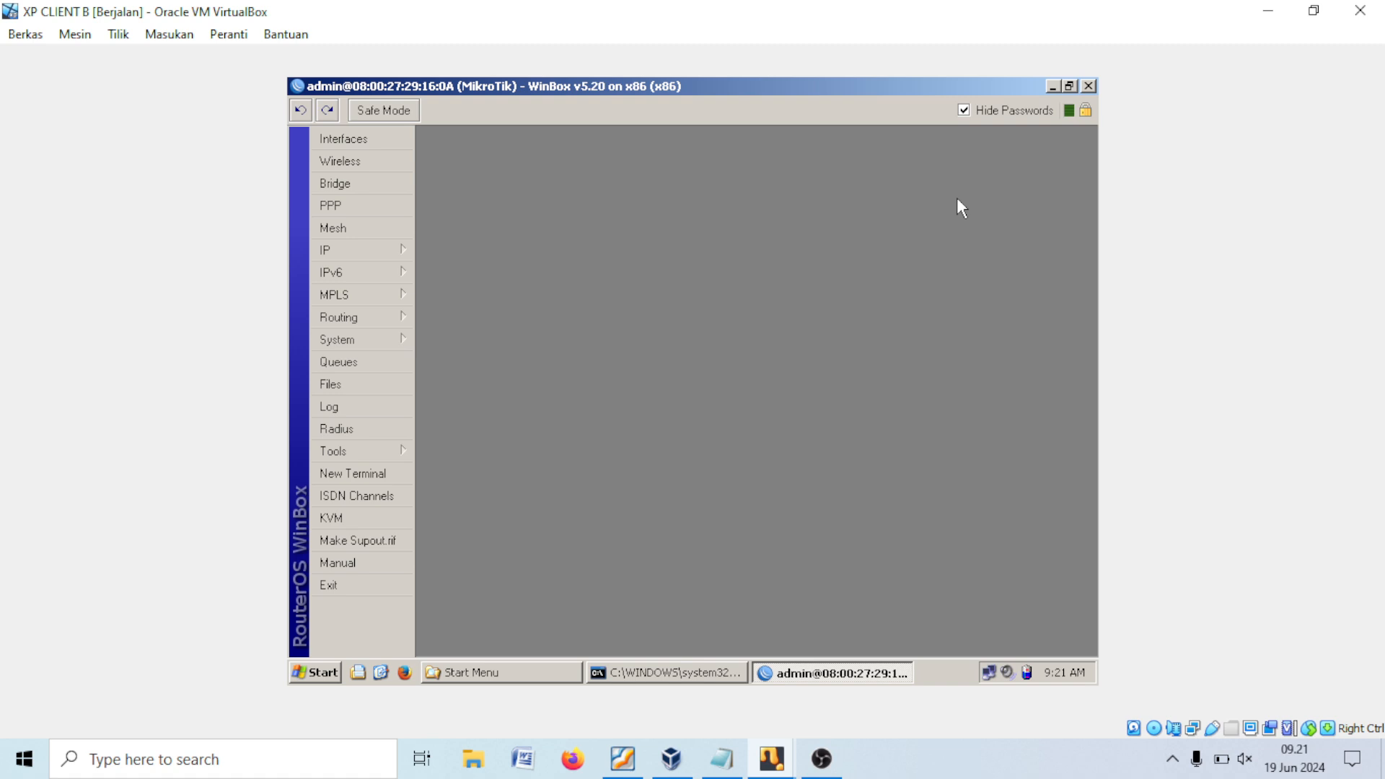
Step: Set the AS number of Router B's default BGP instance to 65530, checking it against the topology PDF
left_click(359, 253)
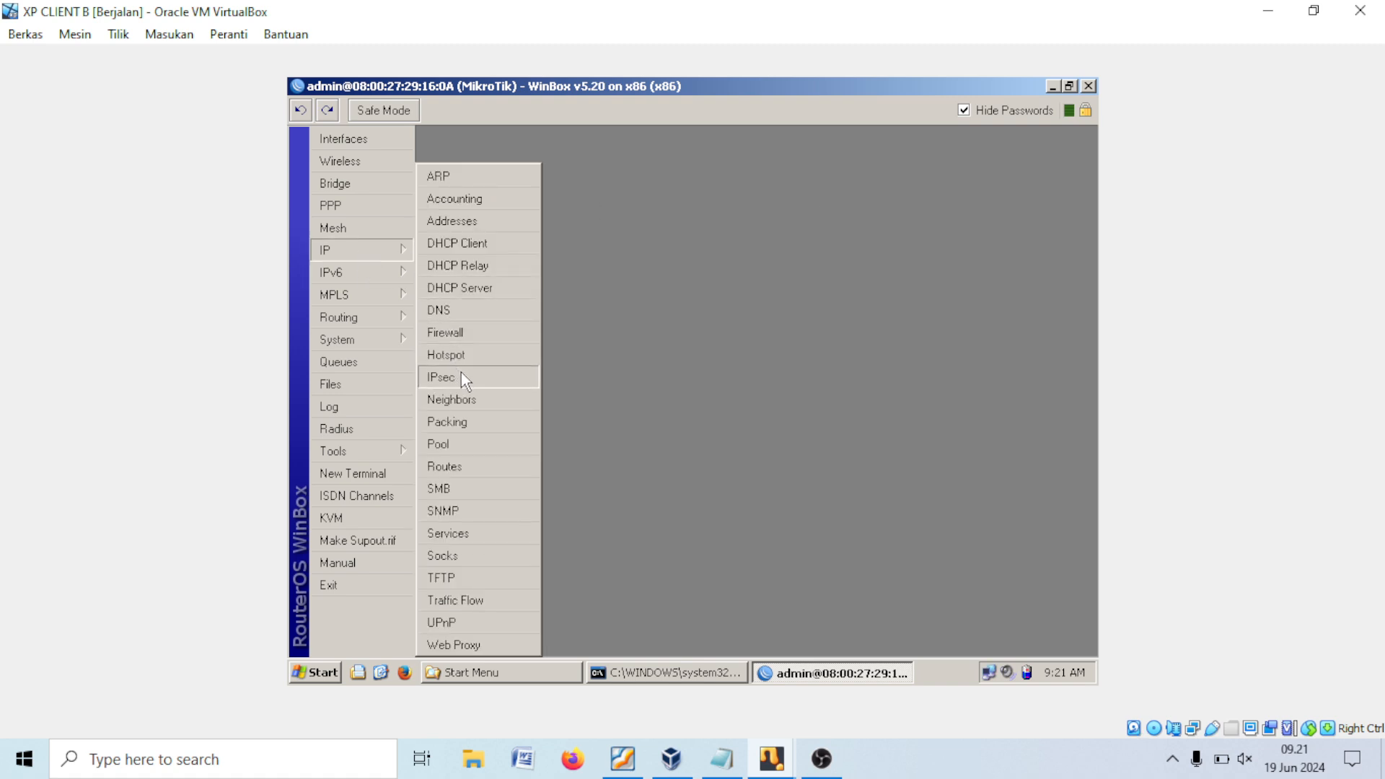
left_click(360, 316)
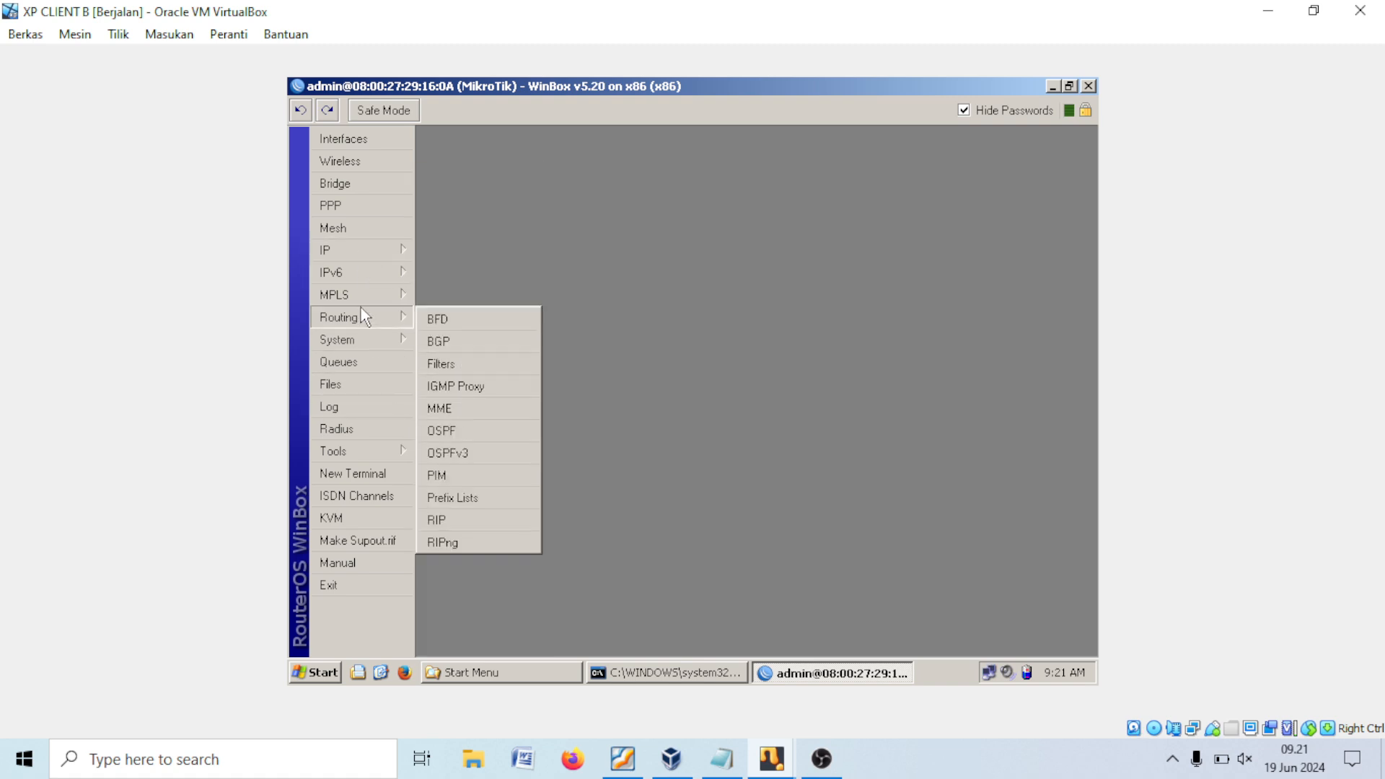
left_click(440, 342)
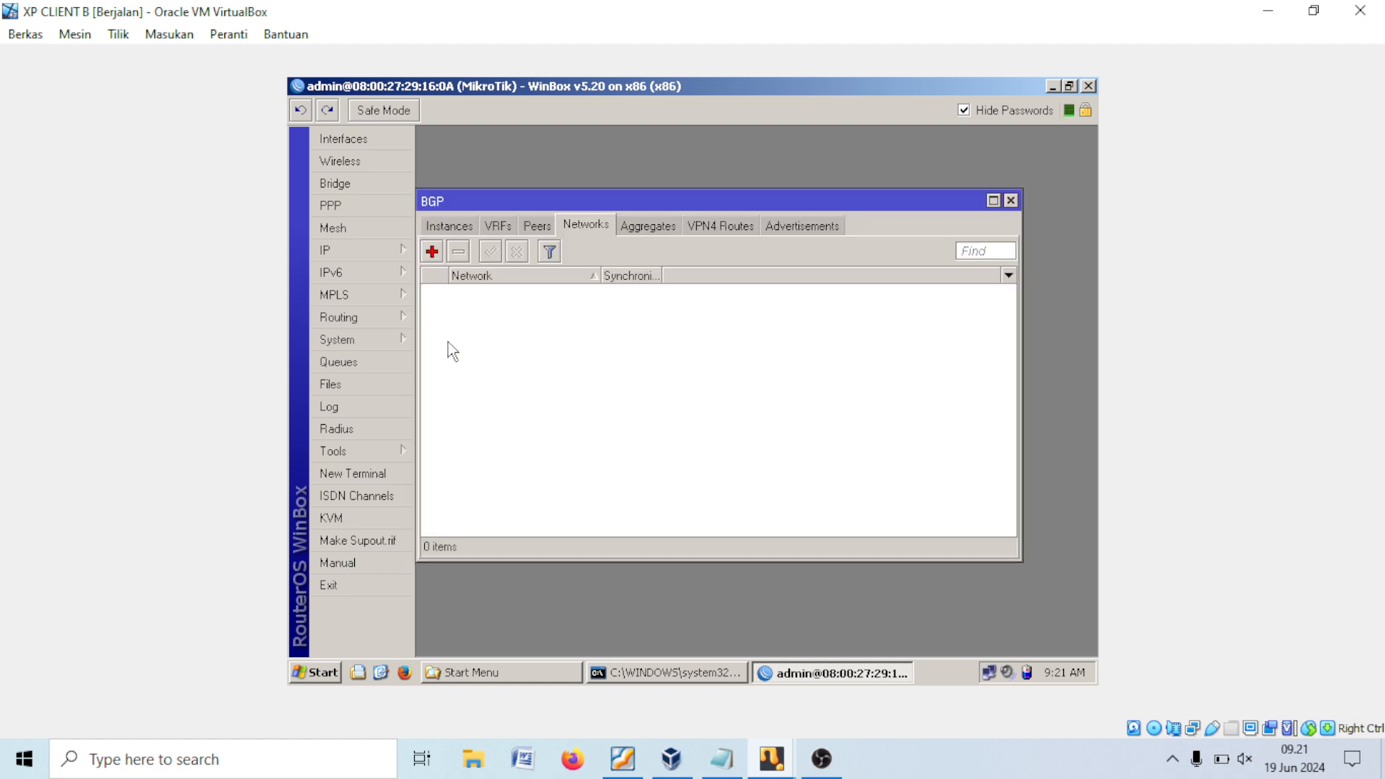
left_click(450, 226)
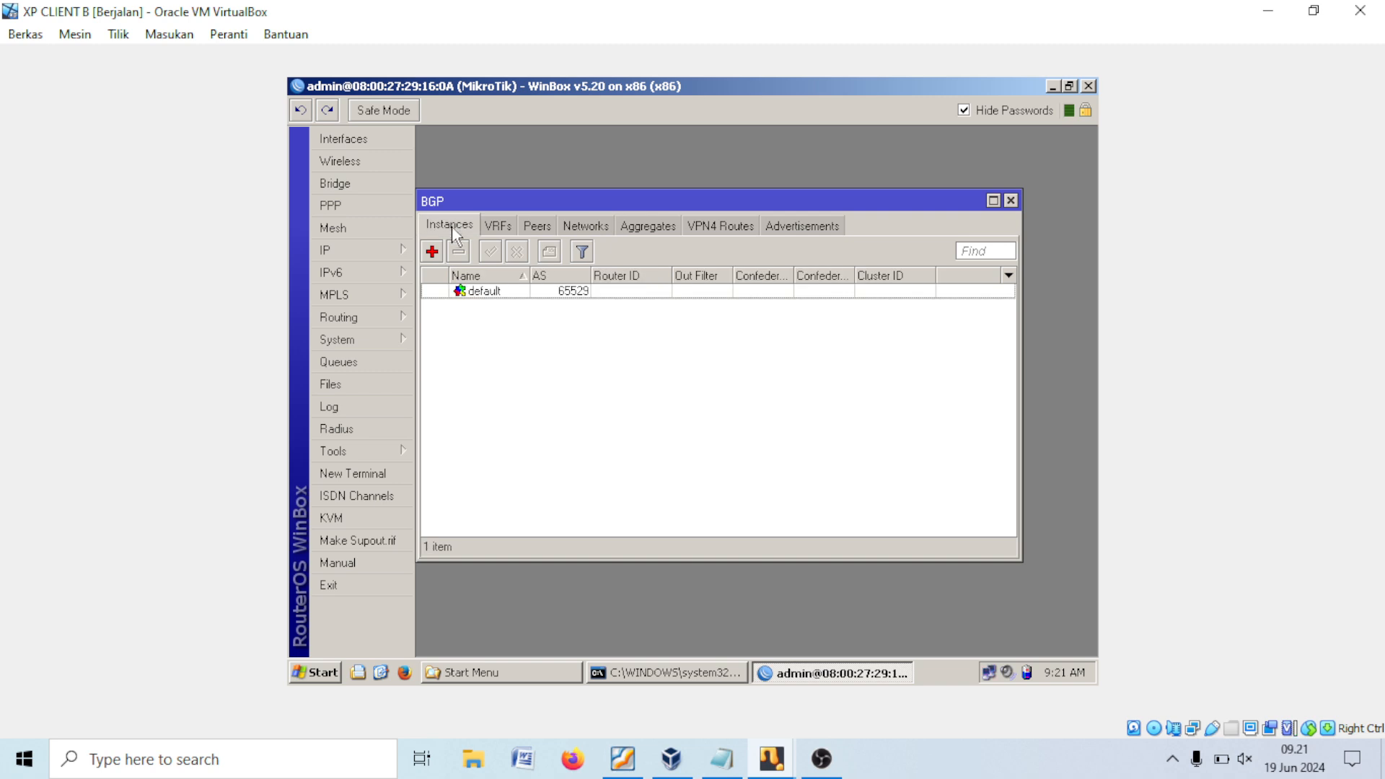
double_click(473, 292)
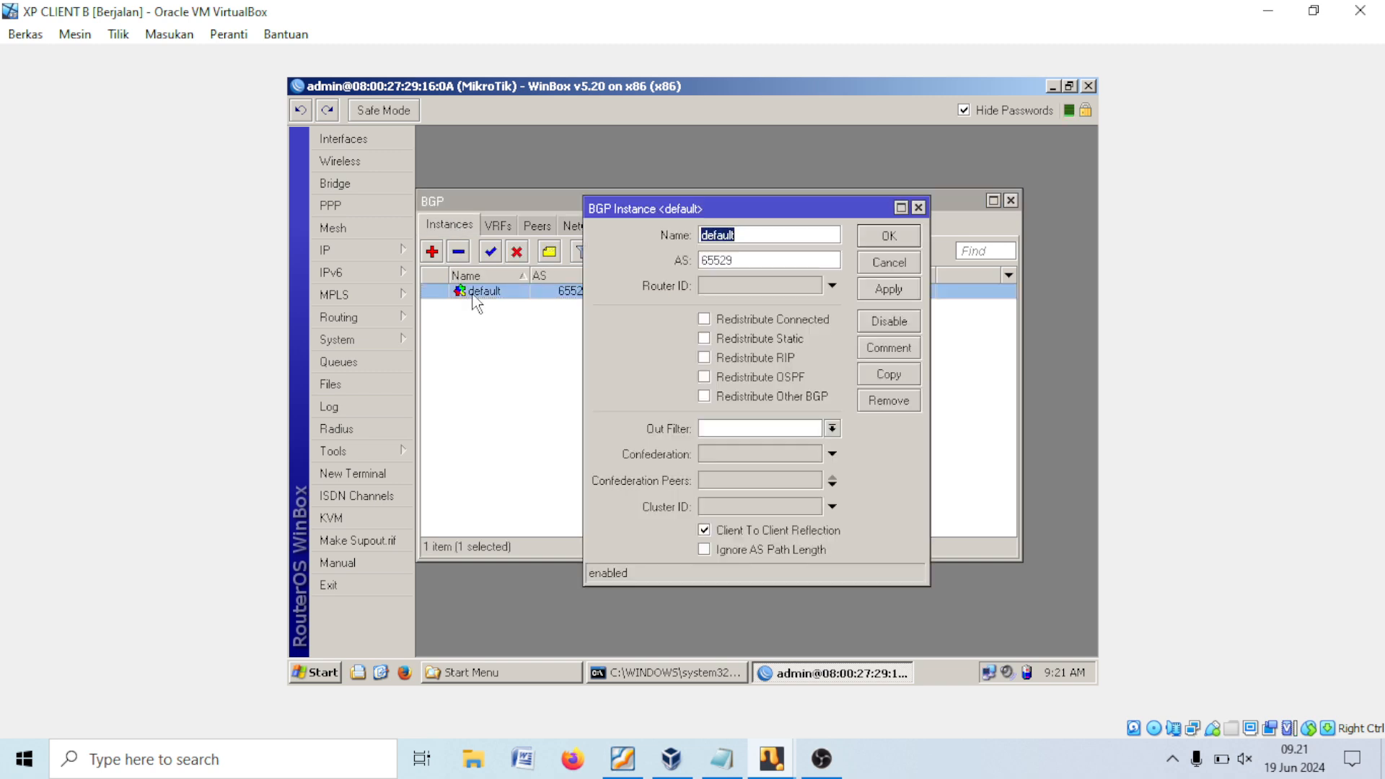
left_click_drag(720, 262, 1076, 273)
type("30")
left_click(624, 757)
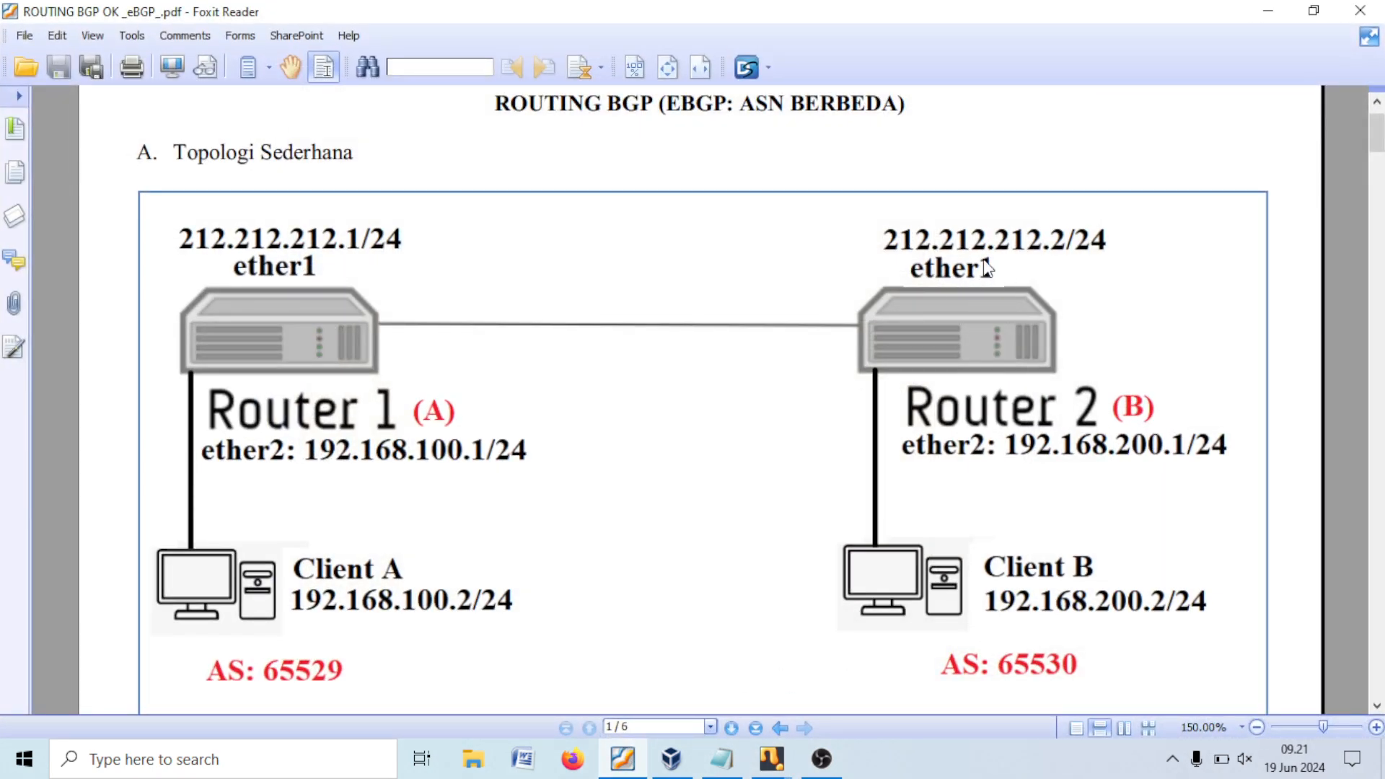
left_click(1271, 13)
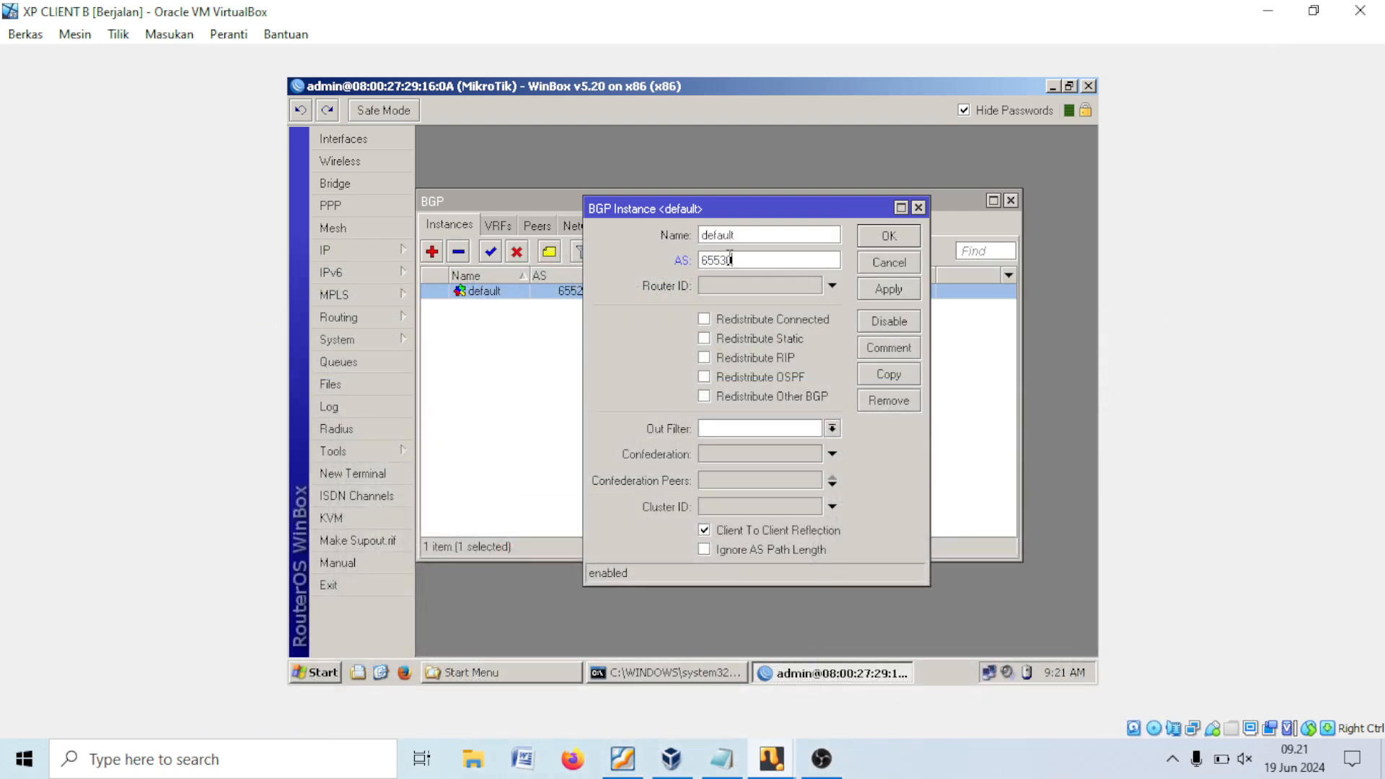
left_click_drag(729, 257, 659, 254)
left_click(865, 289)
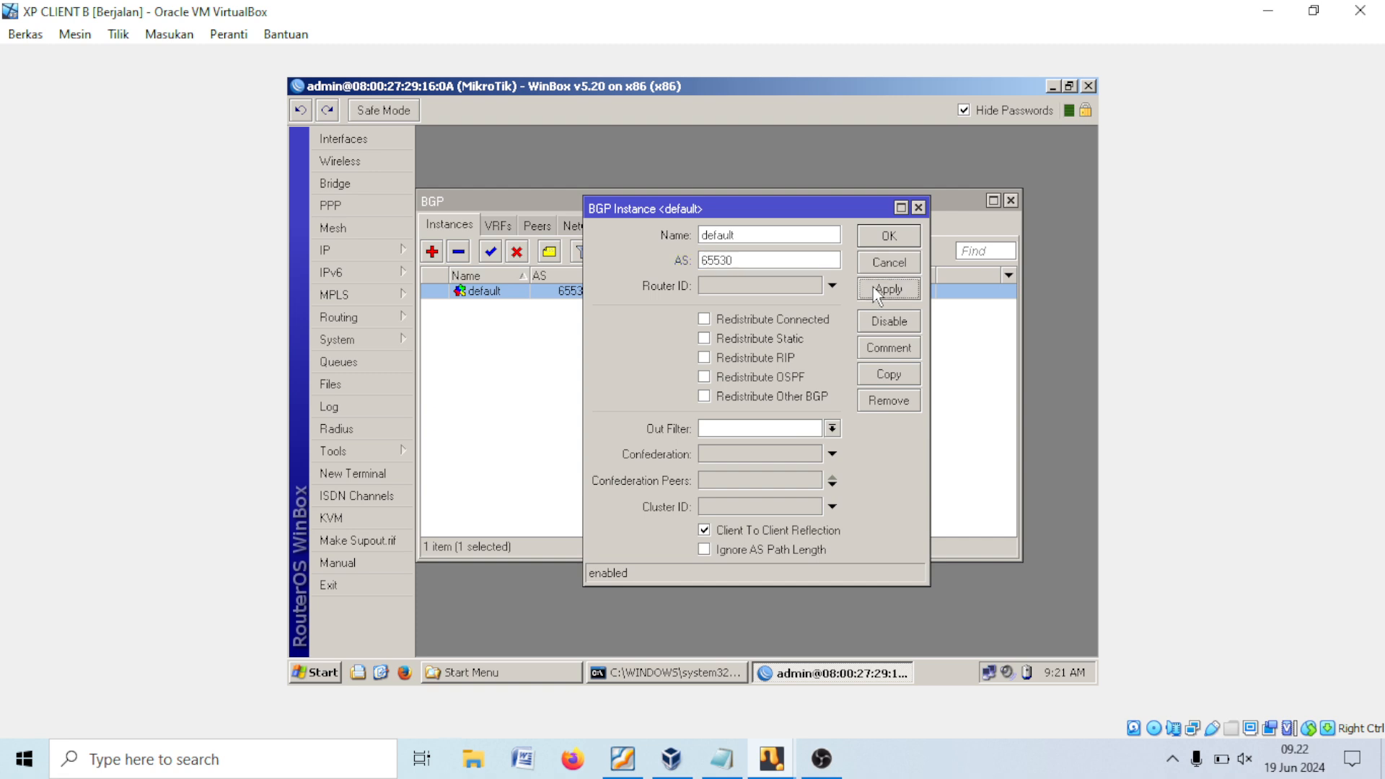
left_click(885, 237)
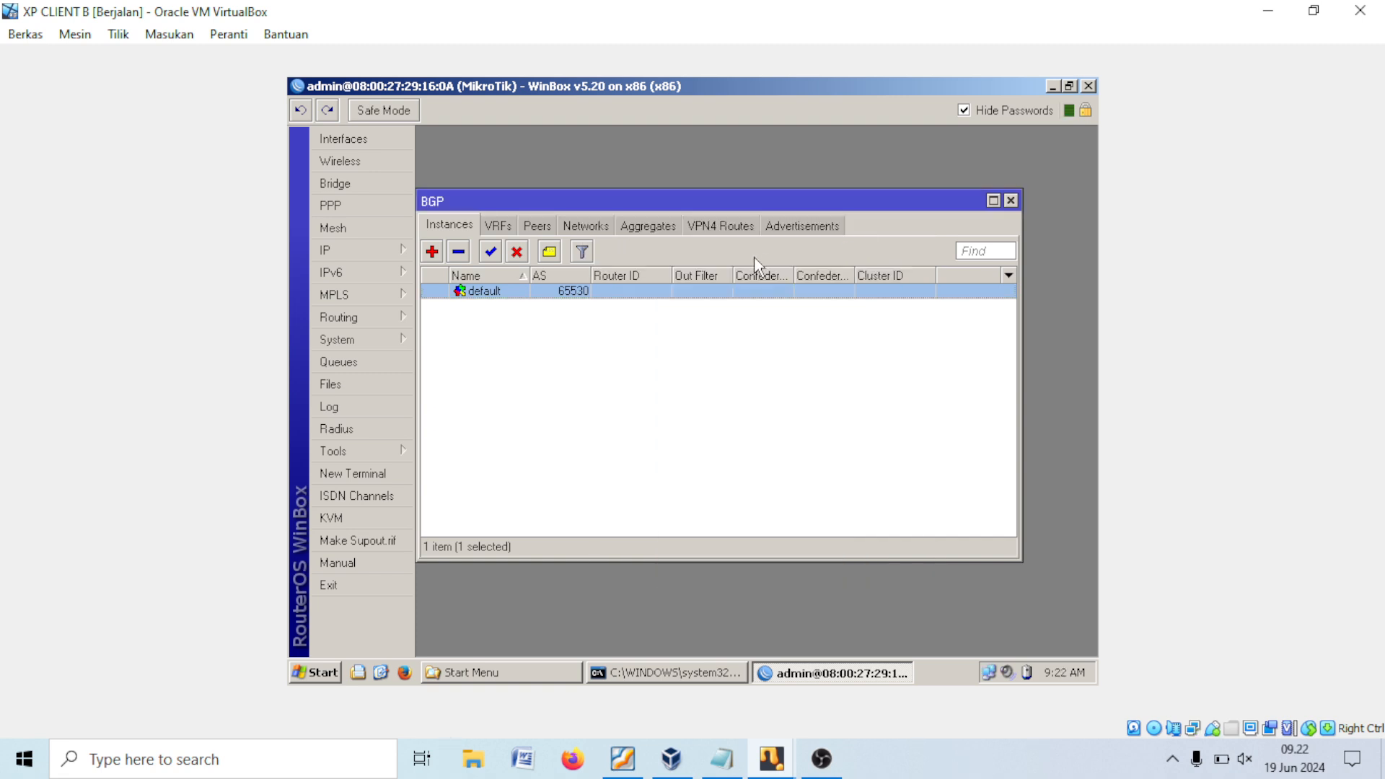
Step: Add a BGP peer named router1 with remote address 212.212.212.1 and remote AS 65529, checking the values against the topology PDF
left_click(531, 228)
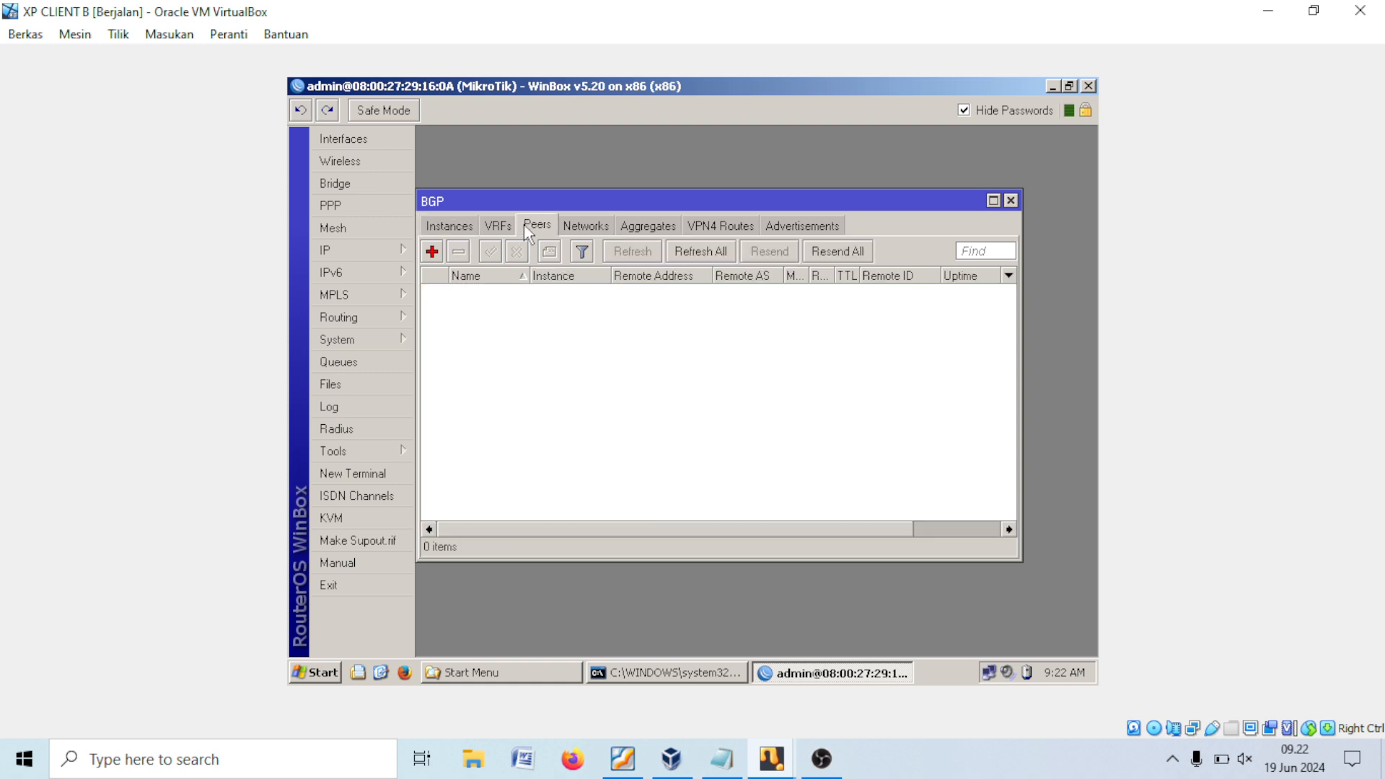
left_click(434, 254)
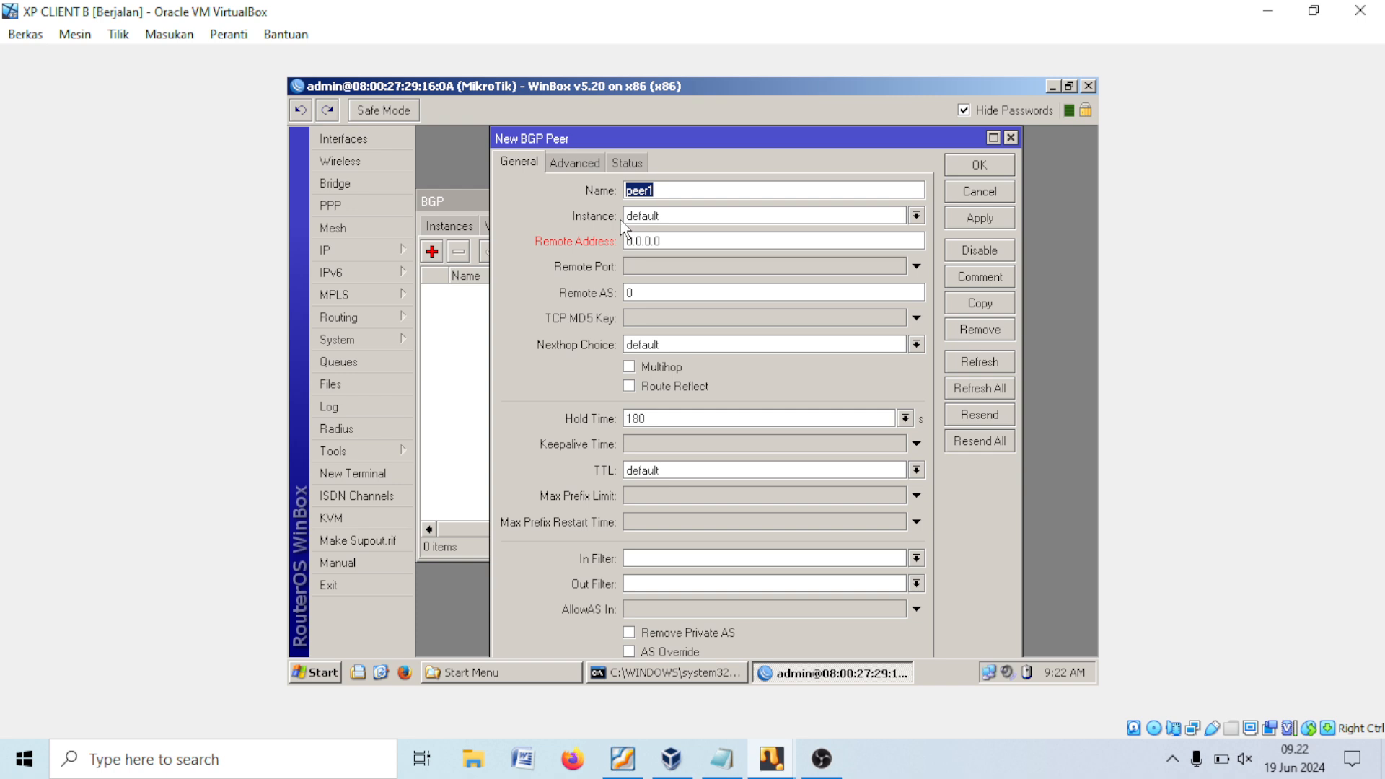
type("rout")
left_click_drag(663, 240, 528, 240)
type("212.212.212.1")
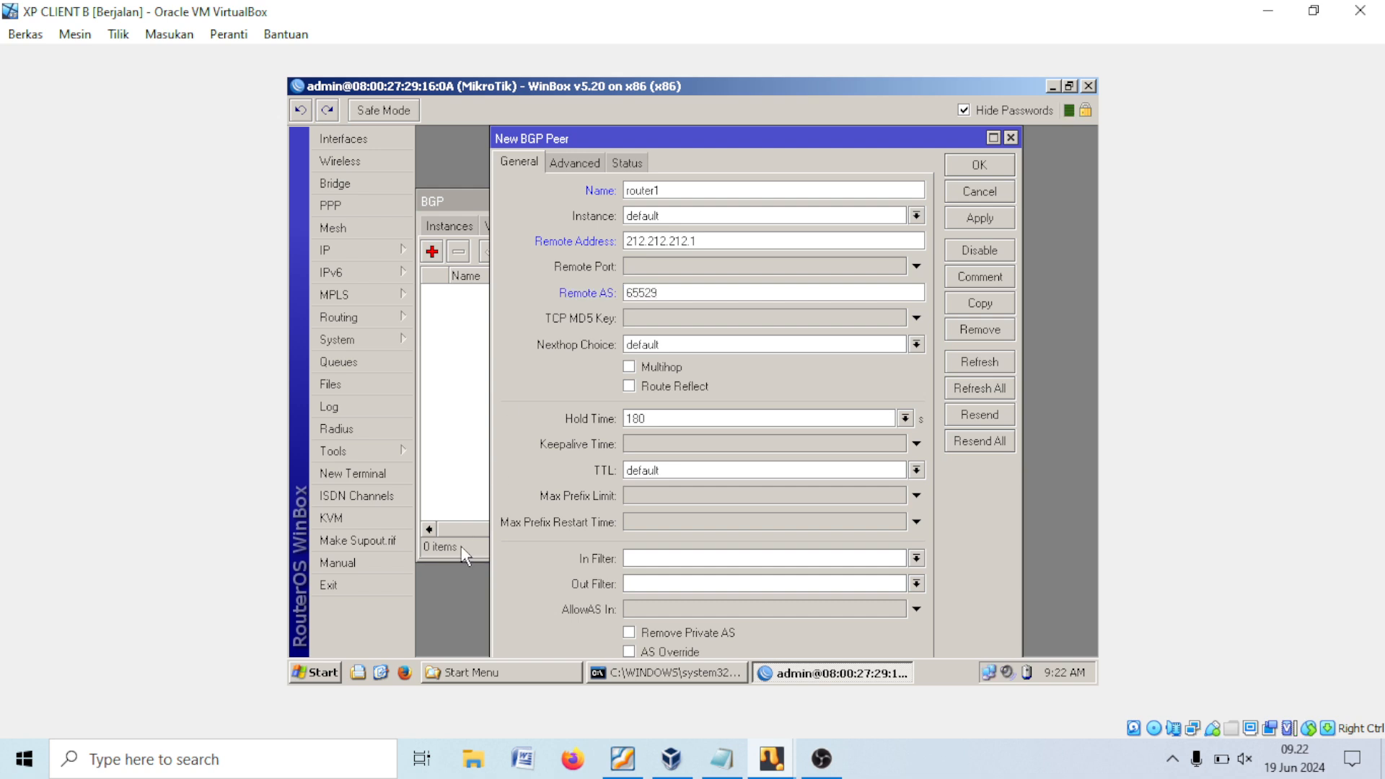
left_click(616, 765)
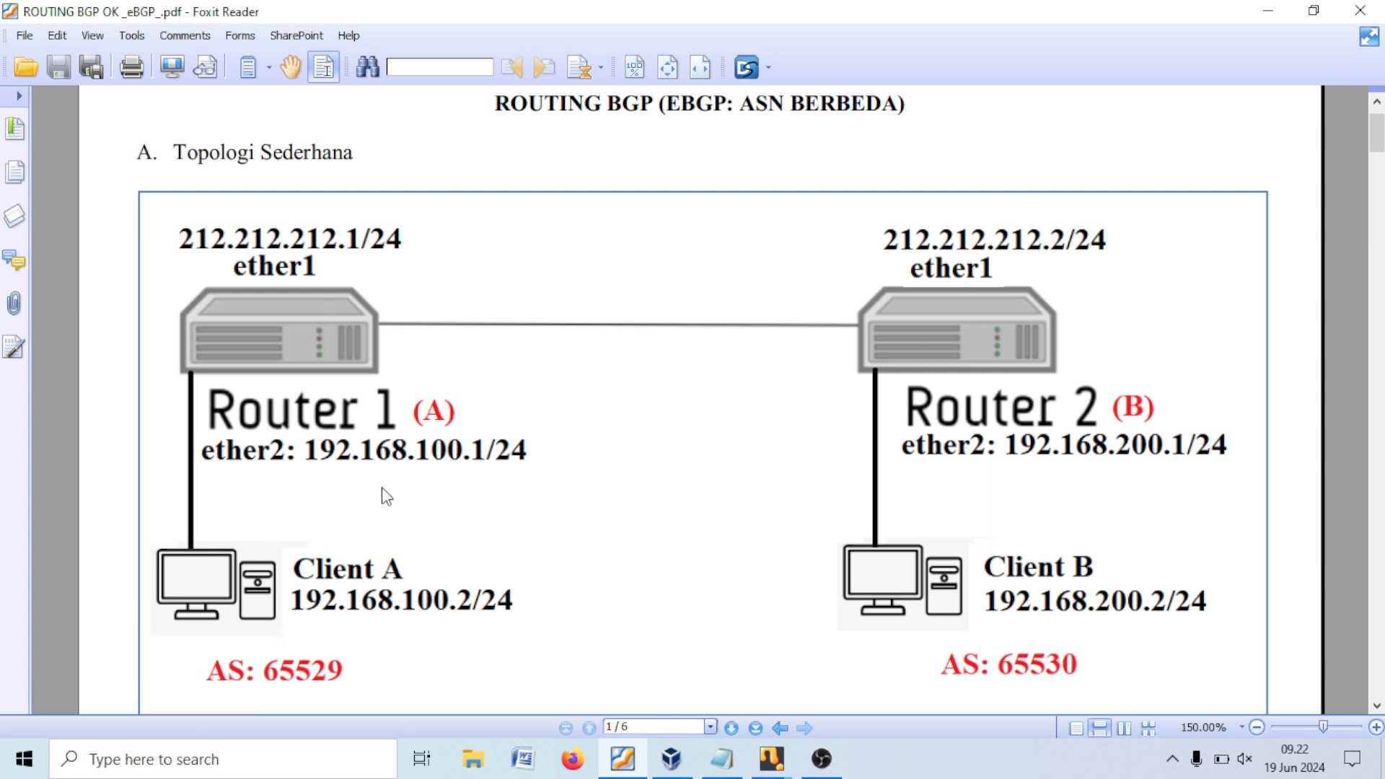
left_click(1267, 11)
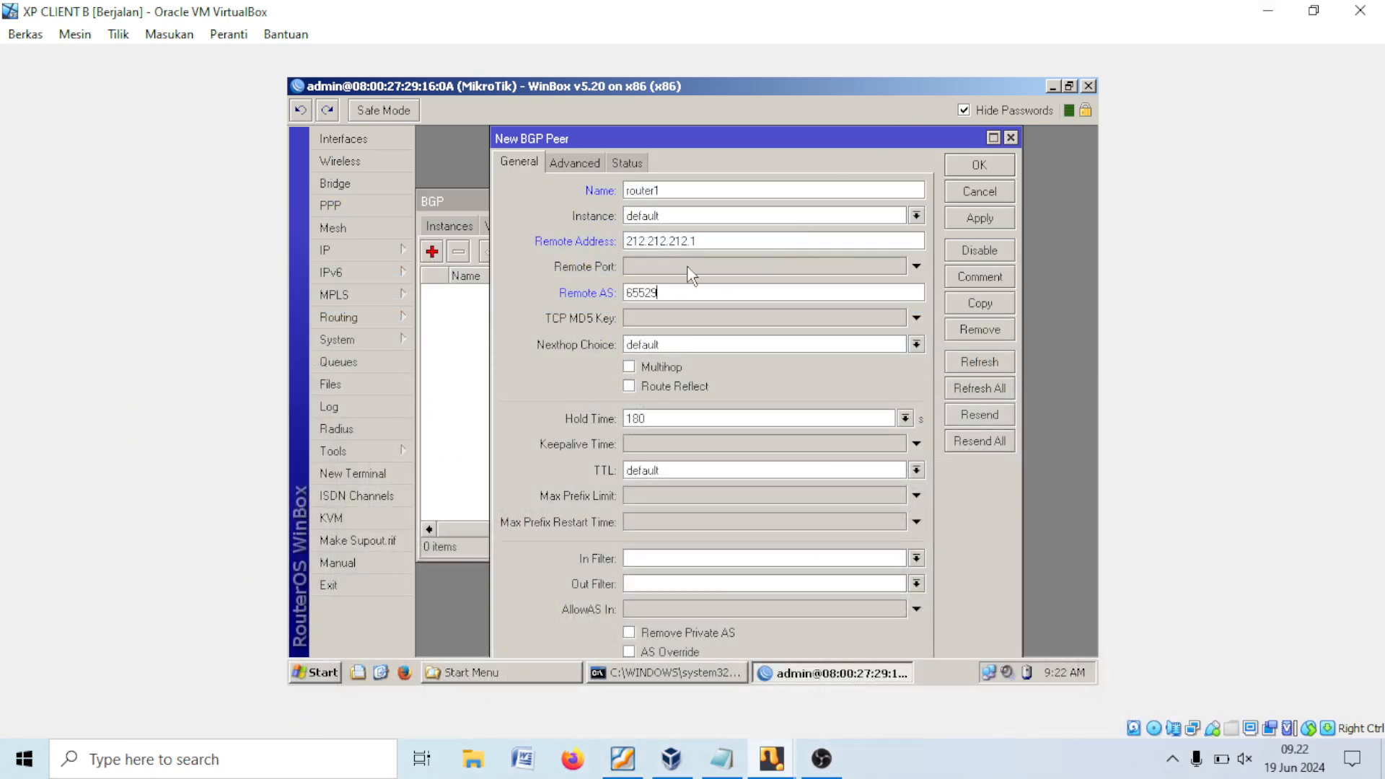
left_click_drag(721, 234, 625, 240)
left_click_drag(675, 190, 625, 190)
left_click_drag(680, 292, 622, 292)
left_click(978, 217)
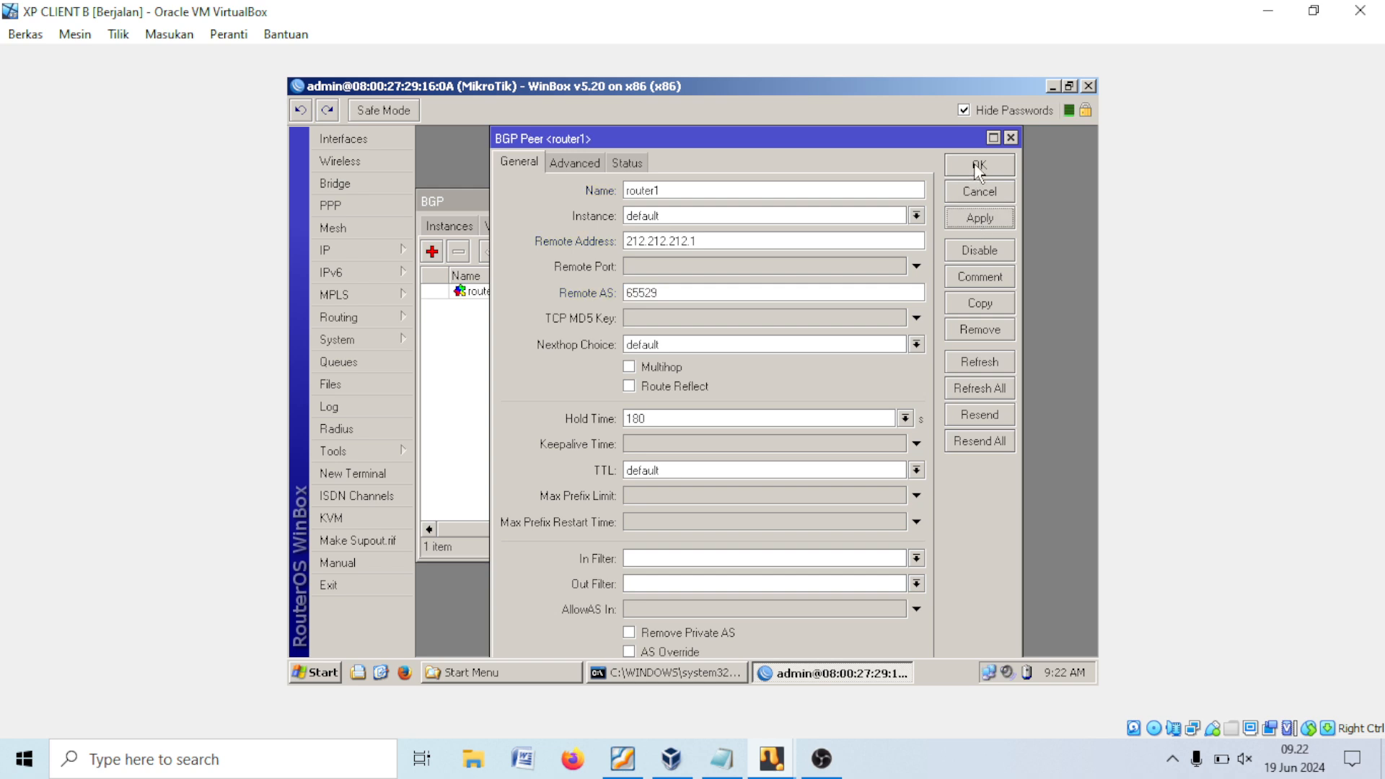
left_click(979, 165)
Step: Add the client network 192.168.200.0/24 to Router B's BGP networks
left_click(586, 228)
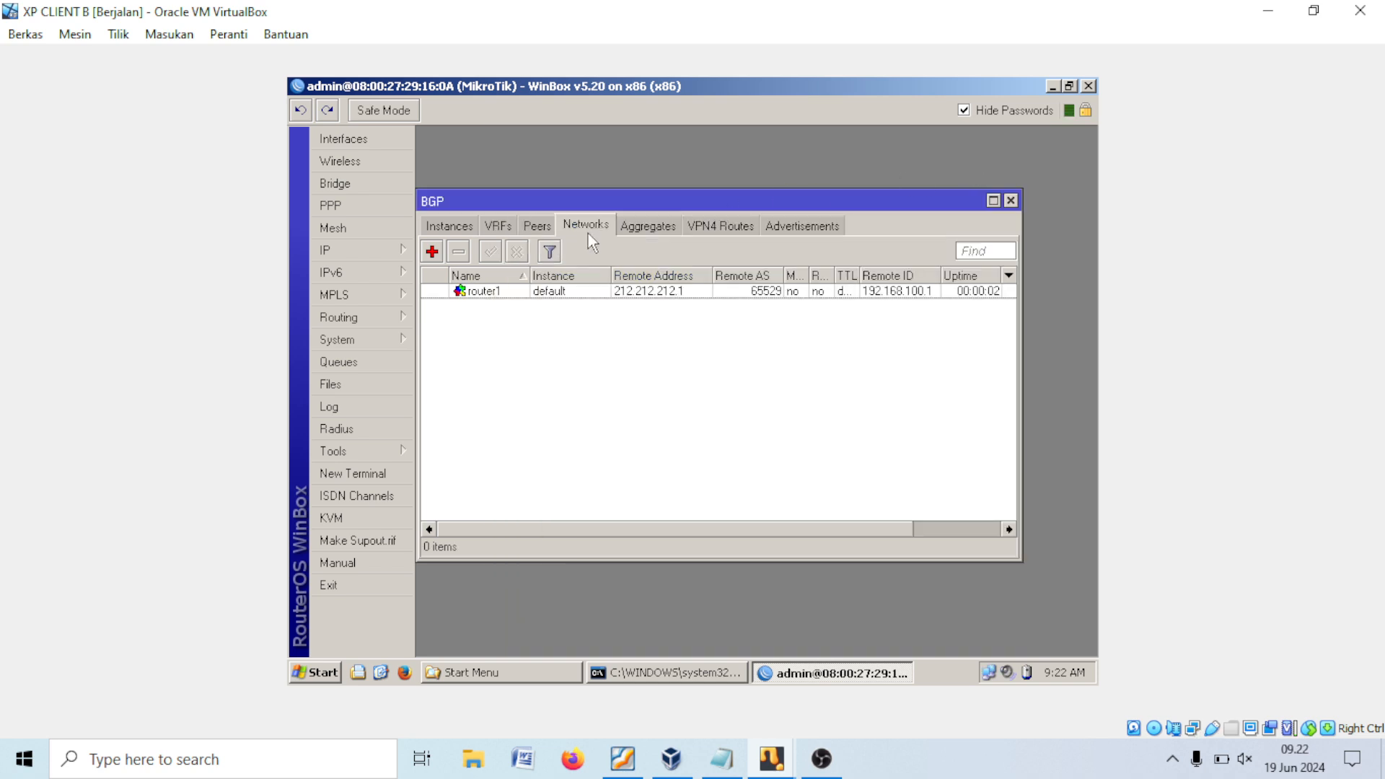
left_click(433, 252)
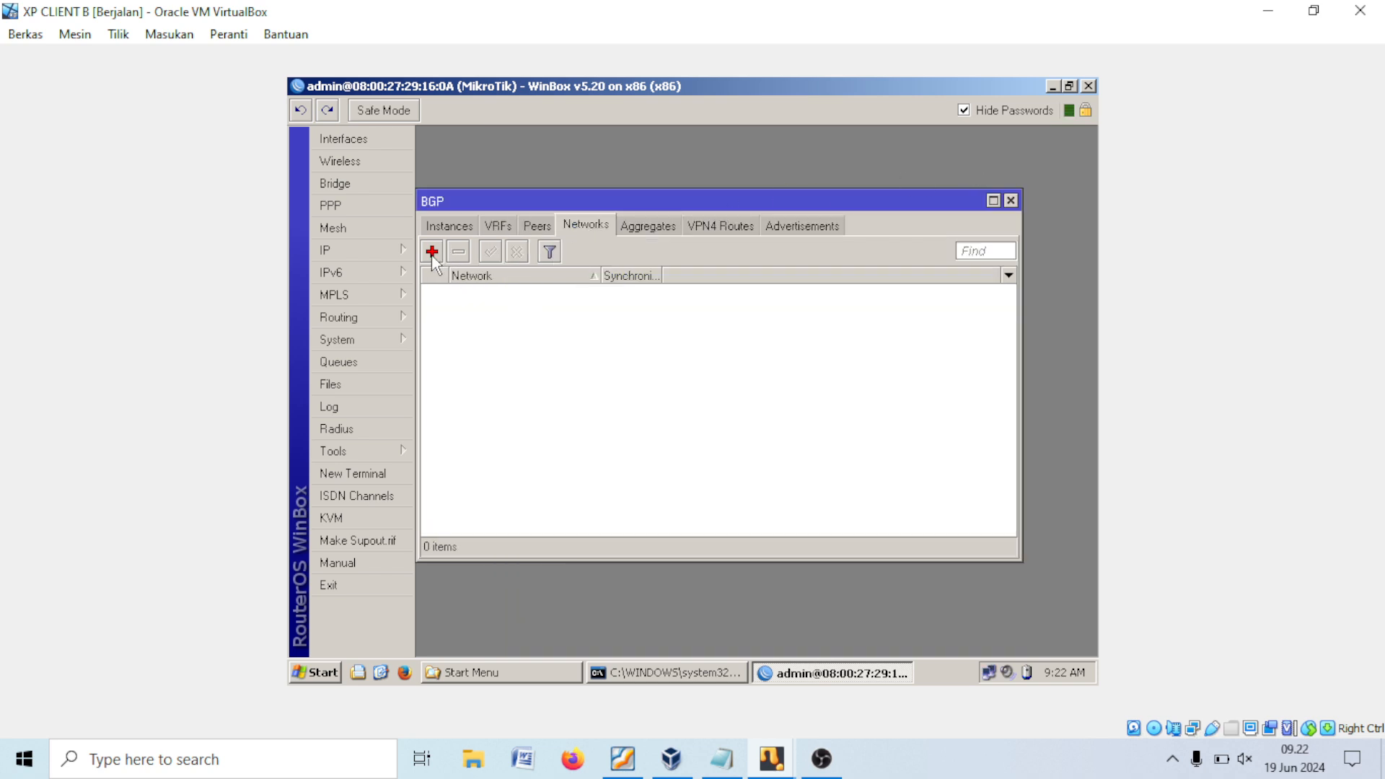
left_click(622, 757)
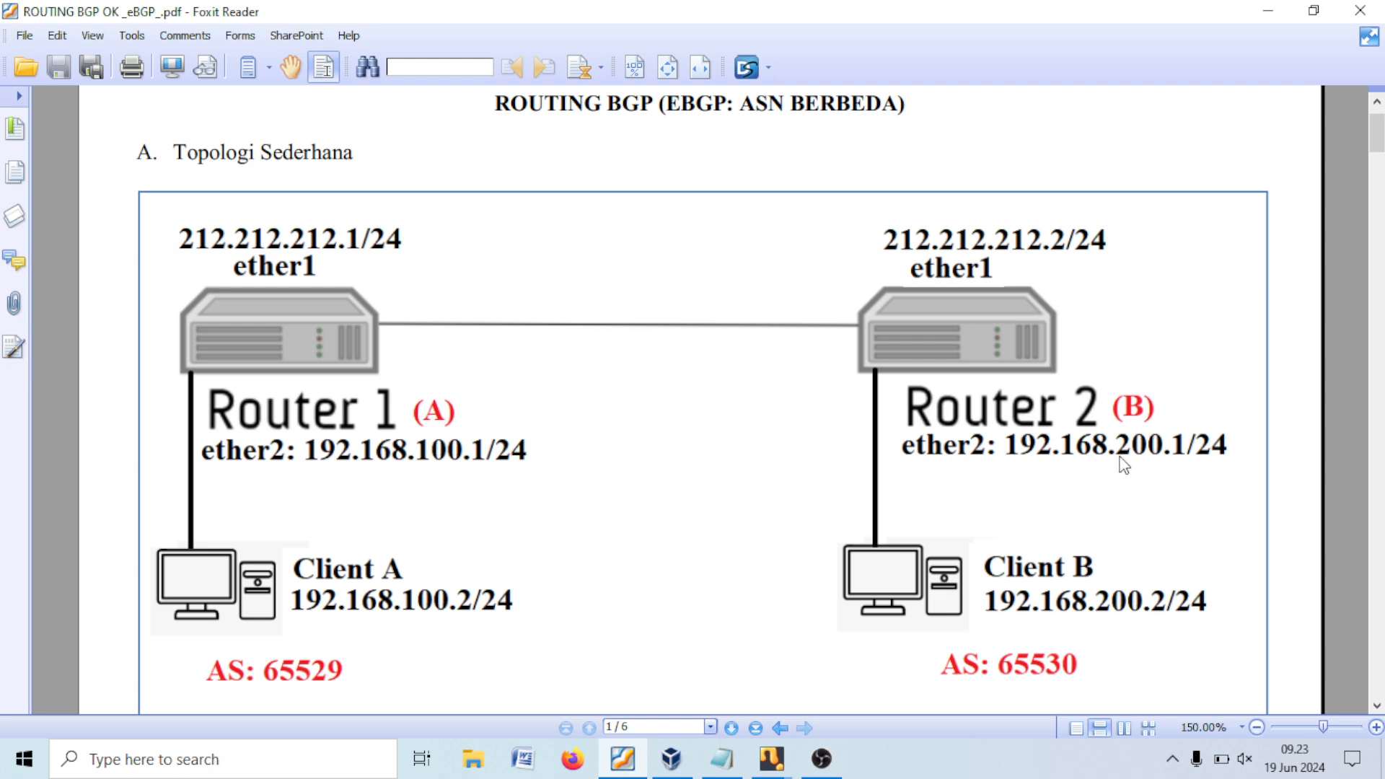
left_click(1268, 11)
type("192.168")
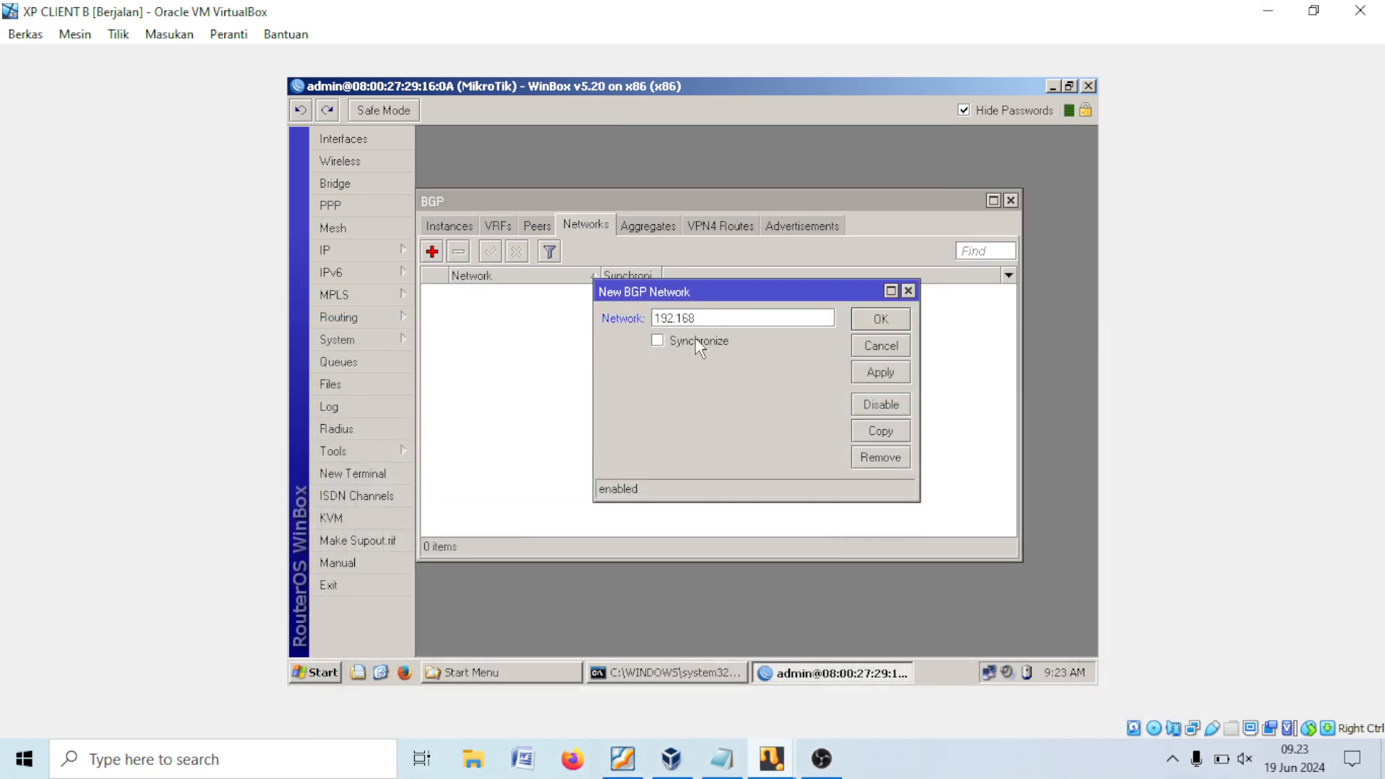
type(".200.0/24")
left_click(862, 373)
left_click(872, 324)
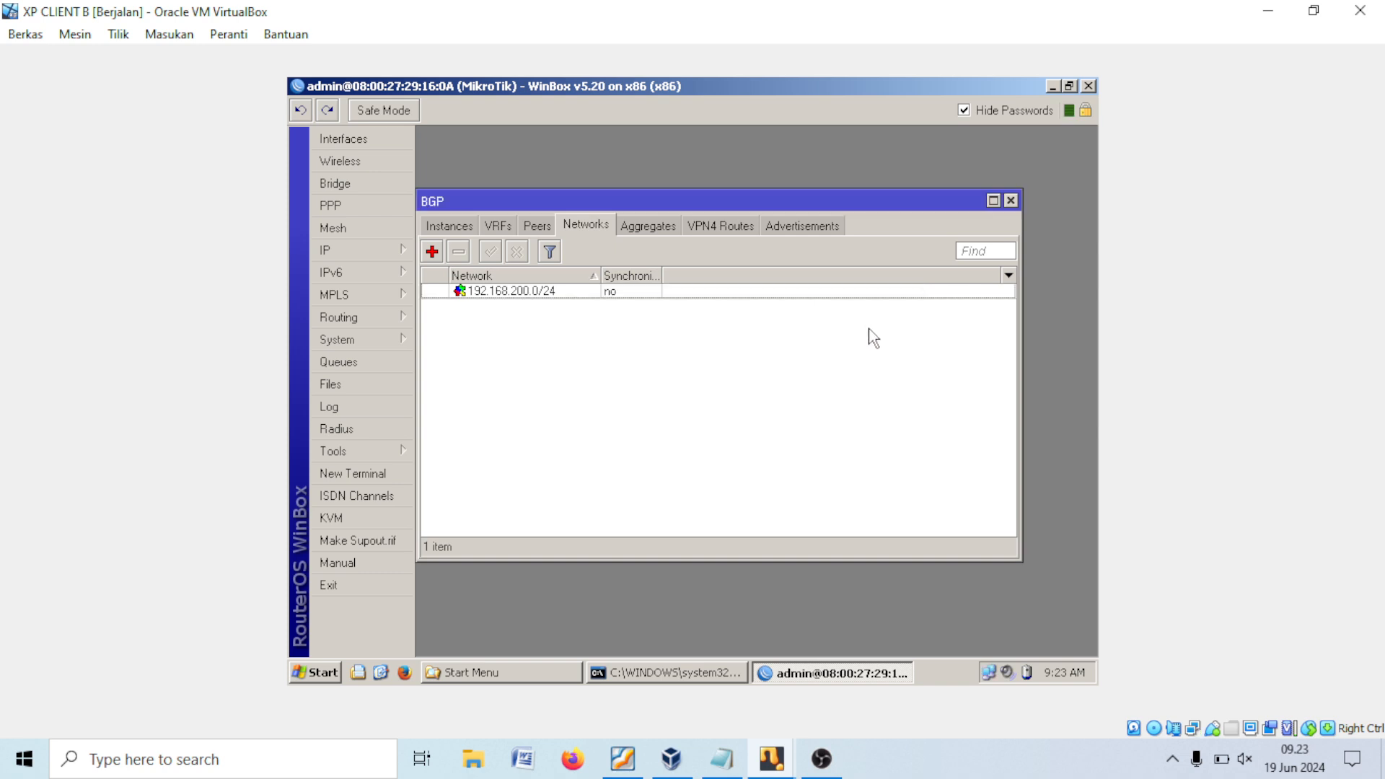
Step: Compare the 192.168.200.0/24 BGP network with the ether2_client_b entry in the IP address list and copy that entry's network address
double_click(547, 292)
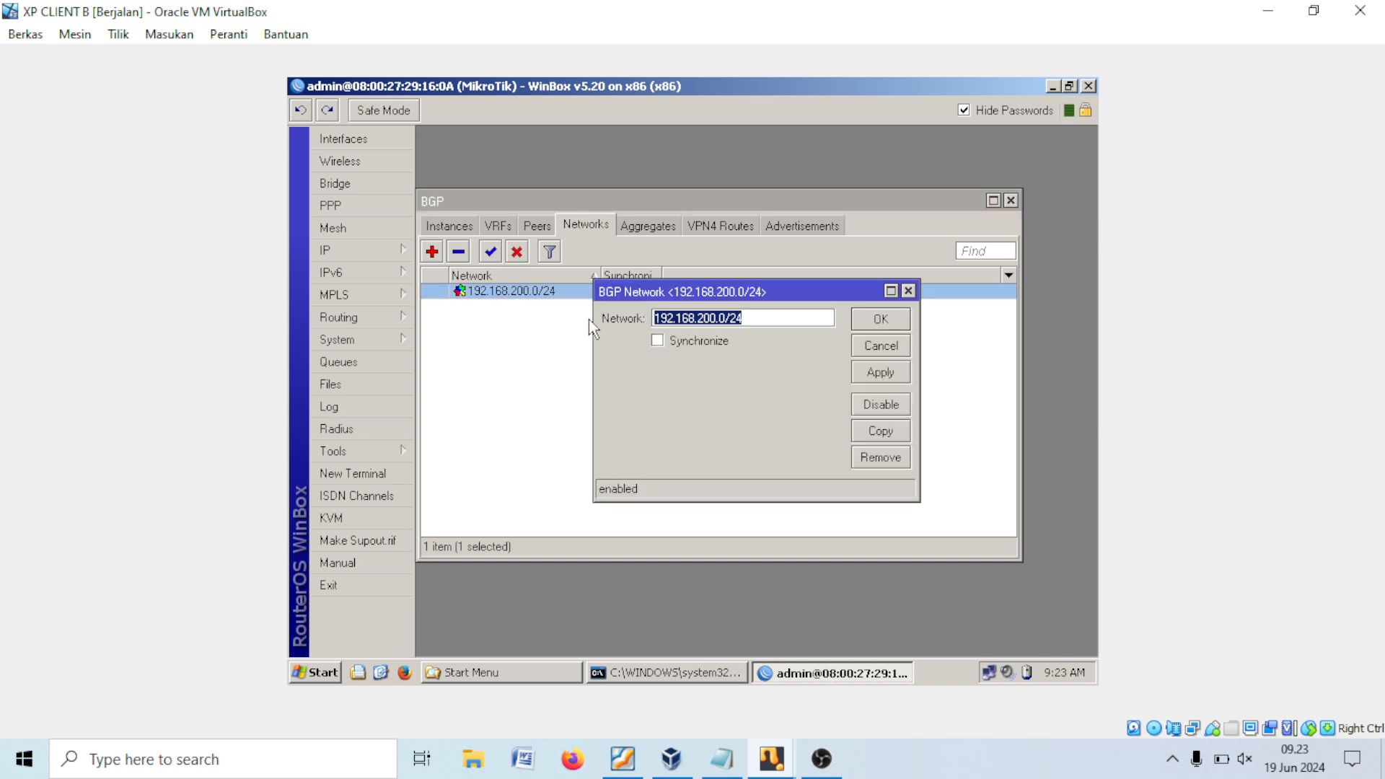
left_click(355, 249)
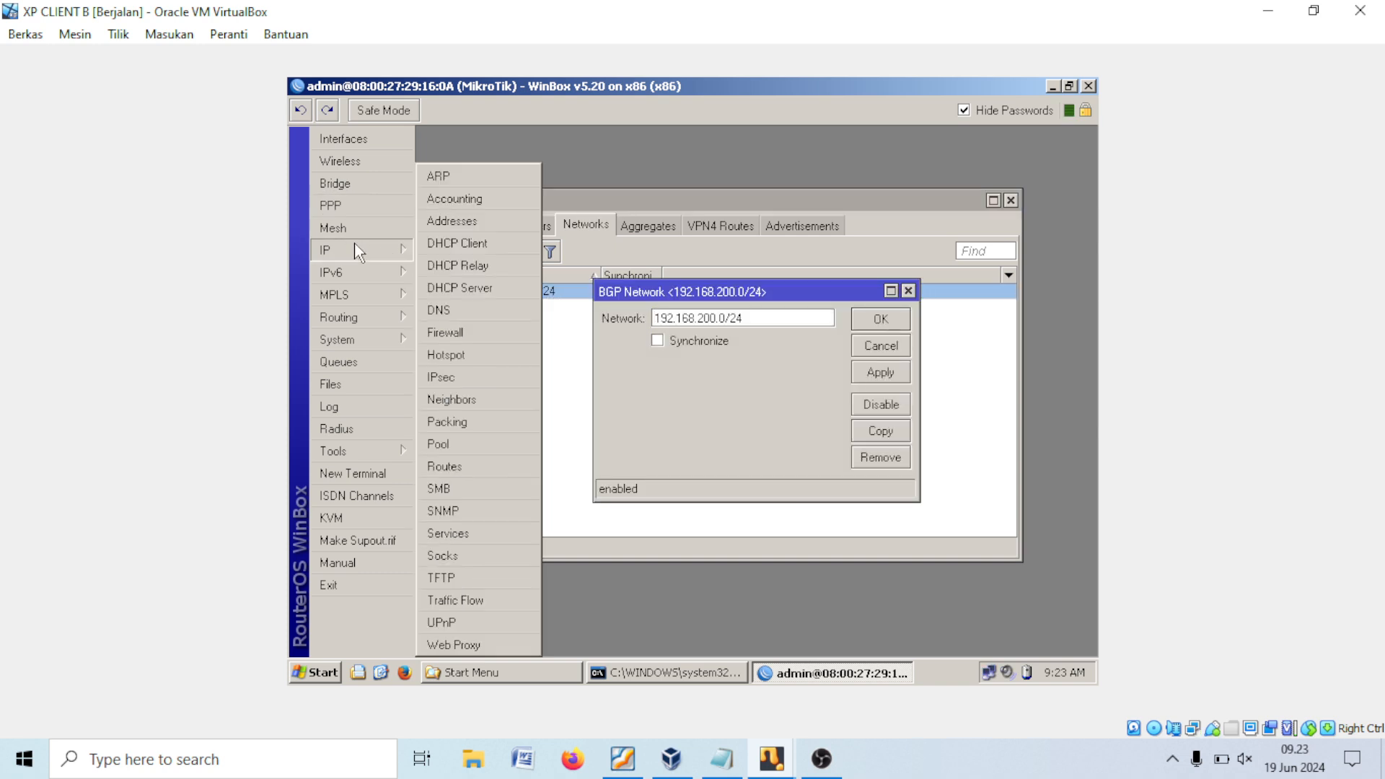
left_click(452, 221)
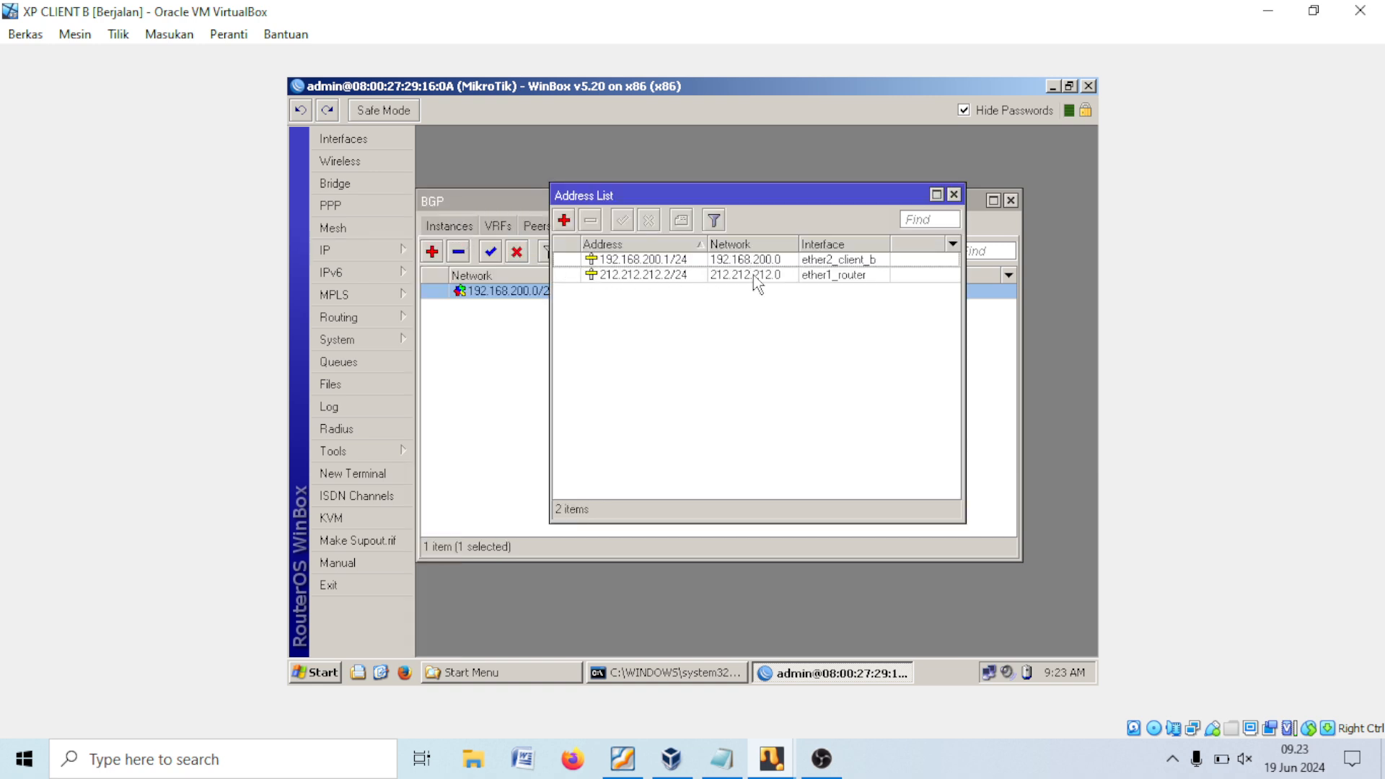
double_click(737, 260)
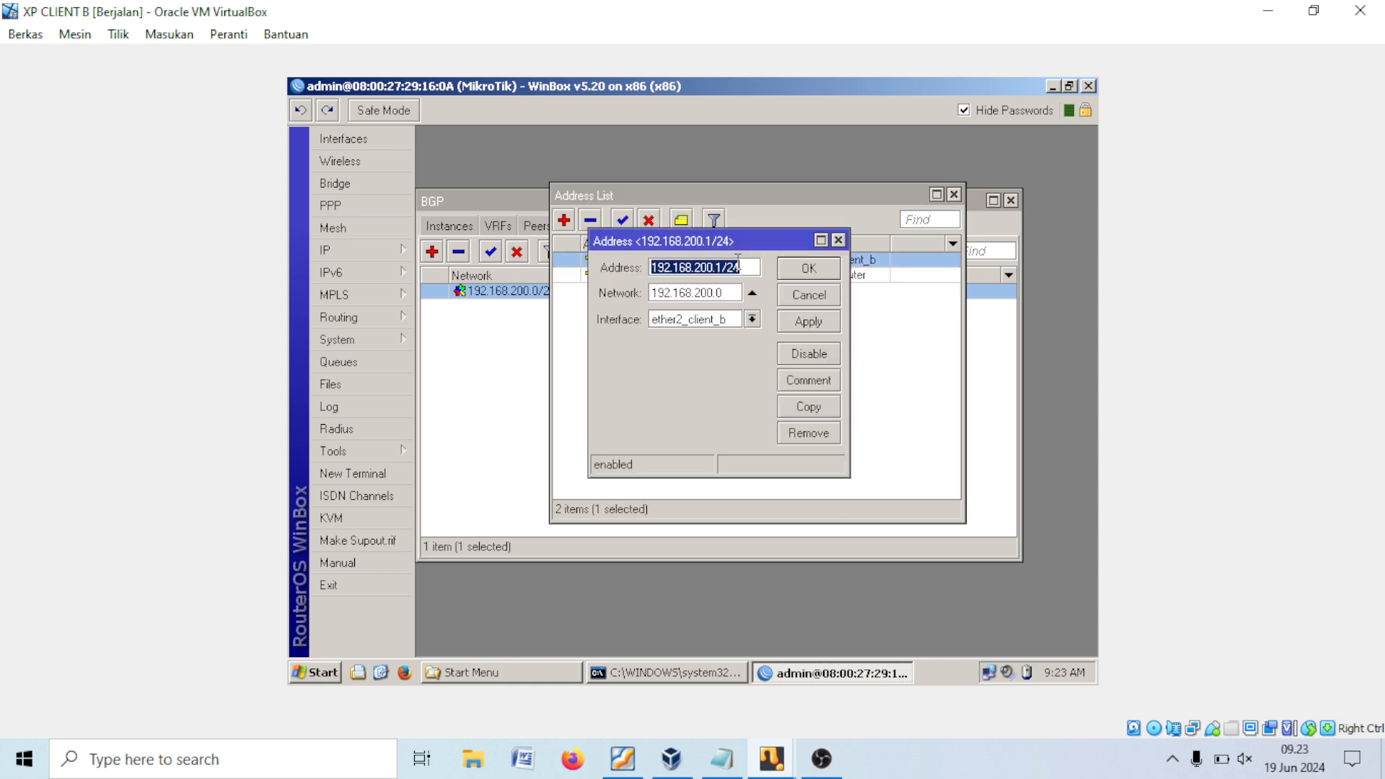
left_click_drag(726, 295, 665, 295)
right_click(677, 297)
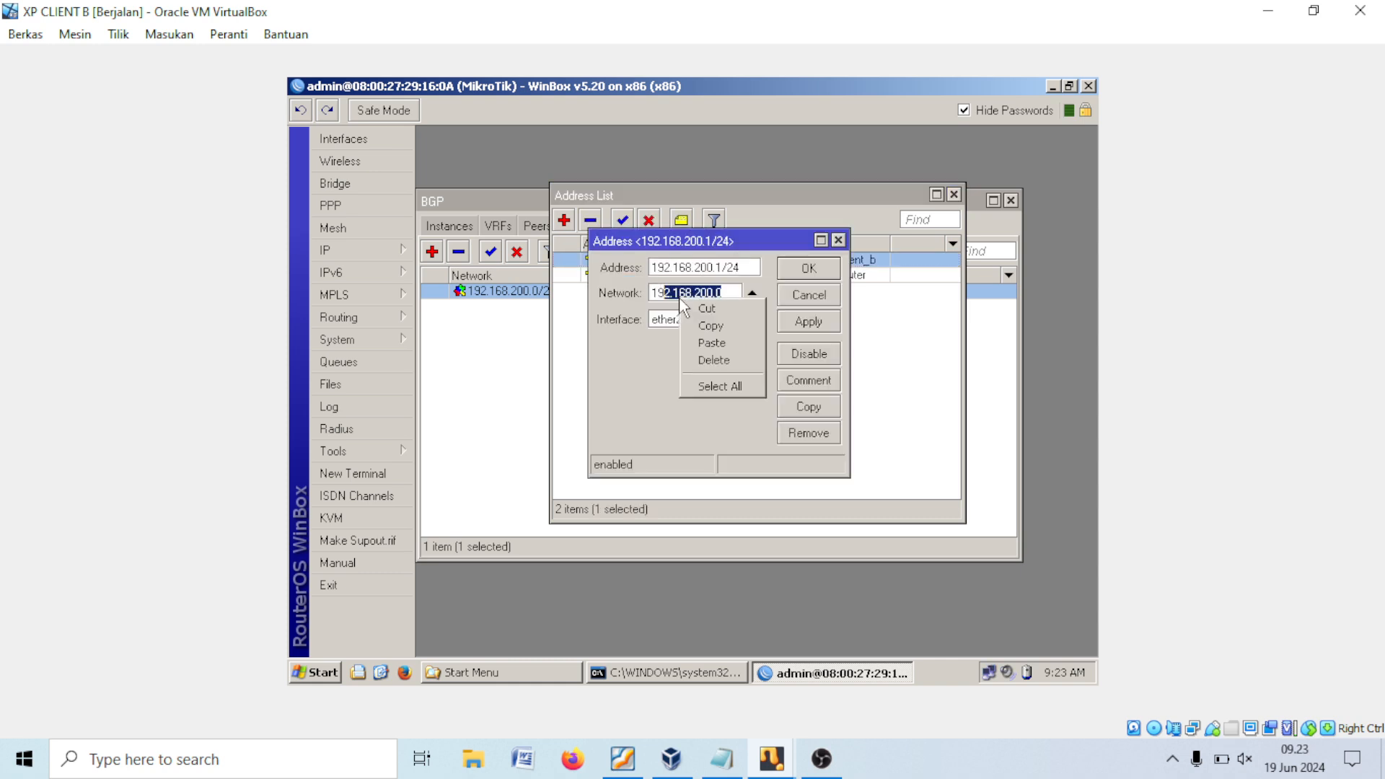
key("BackSpace")
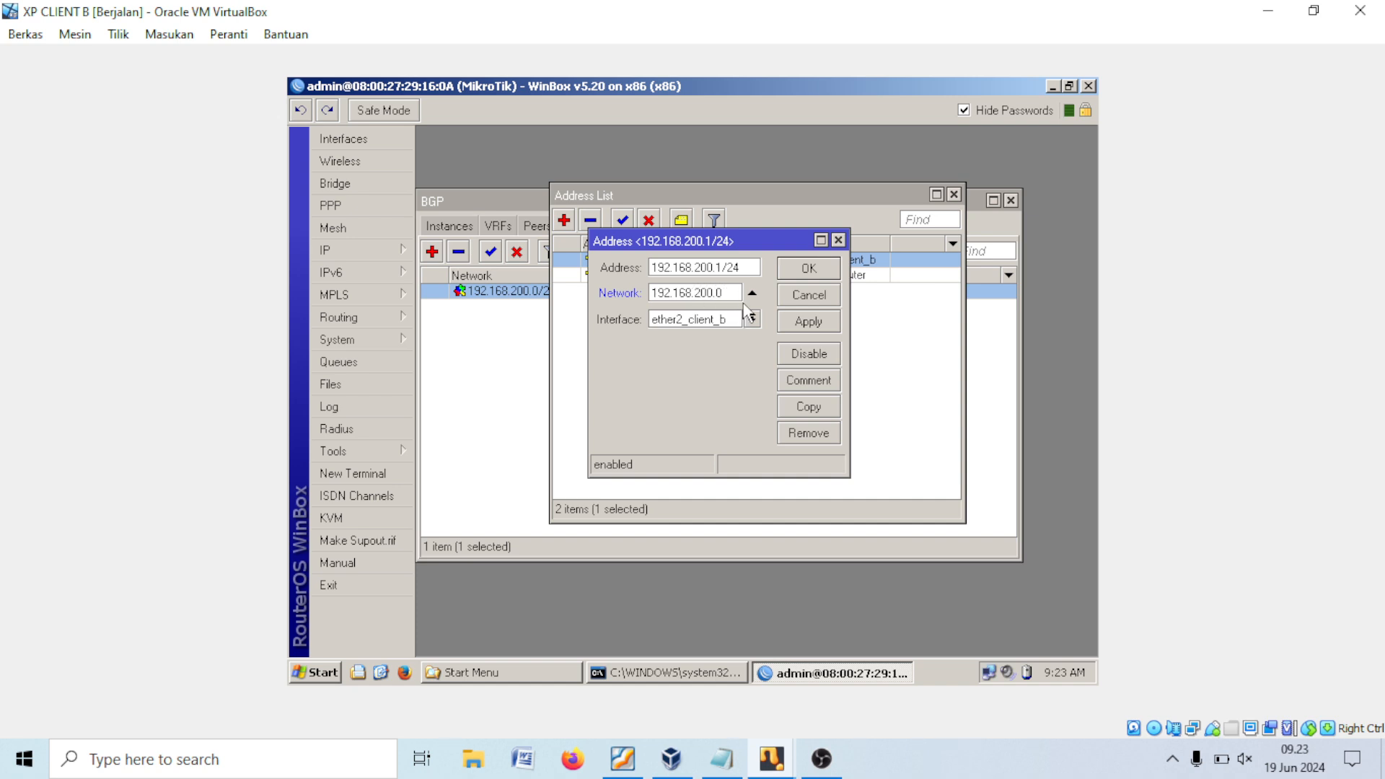
left_click_drag(727, 295, 632, 283)
right_click(677, 294)
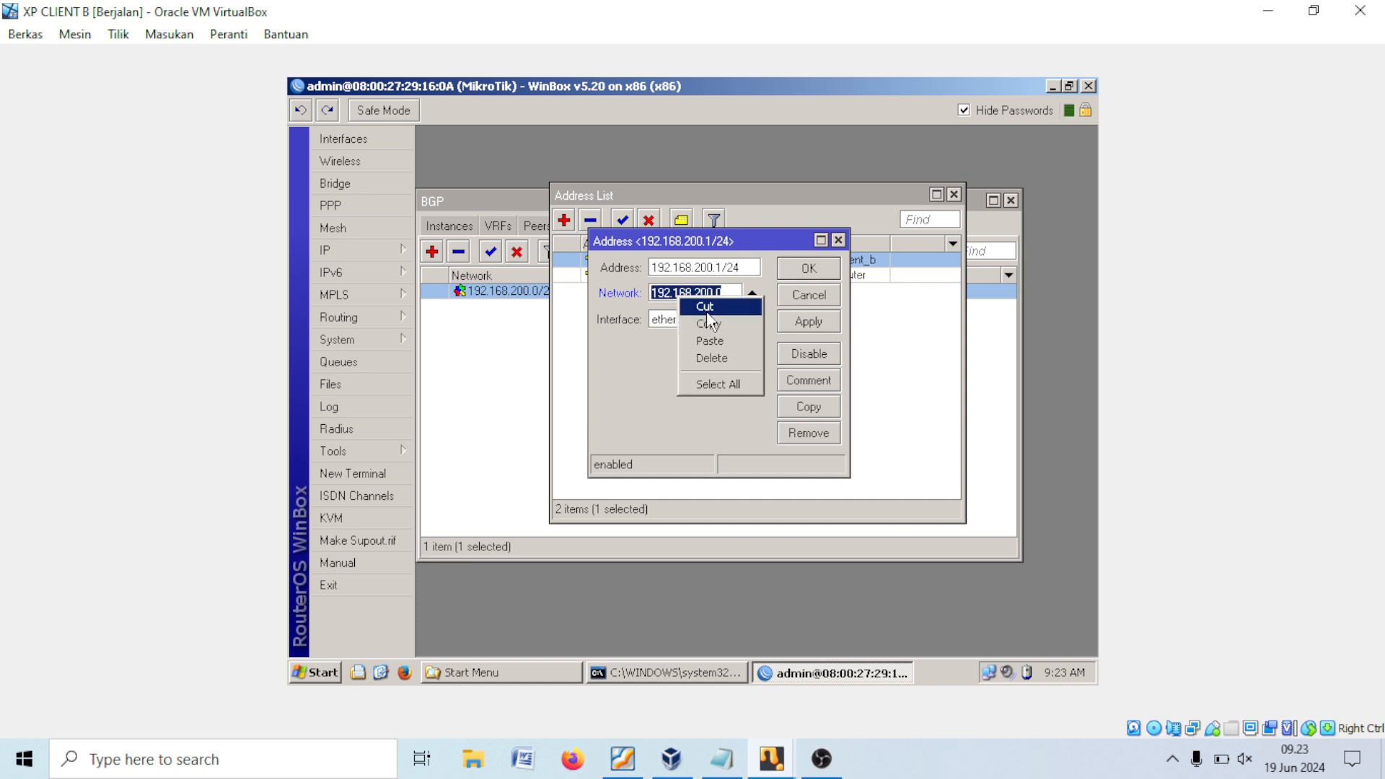
left_click(714, 322)
left_click(810, 270)
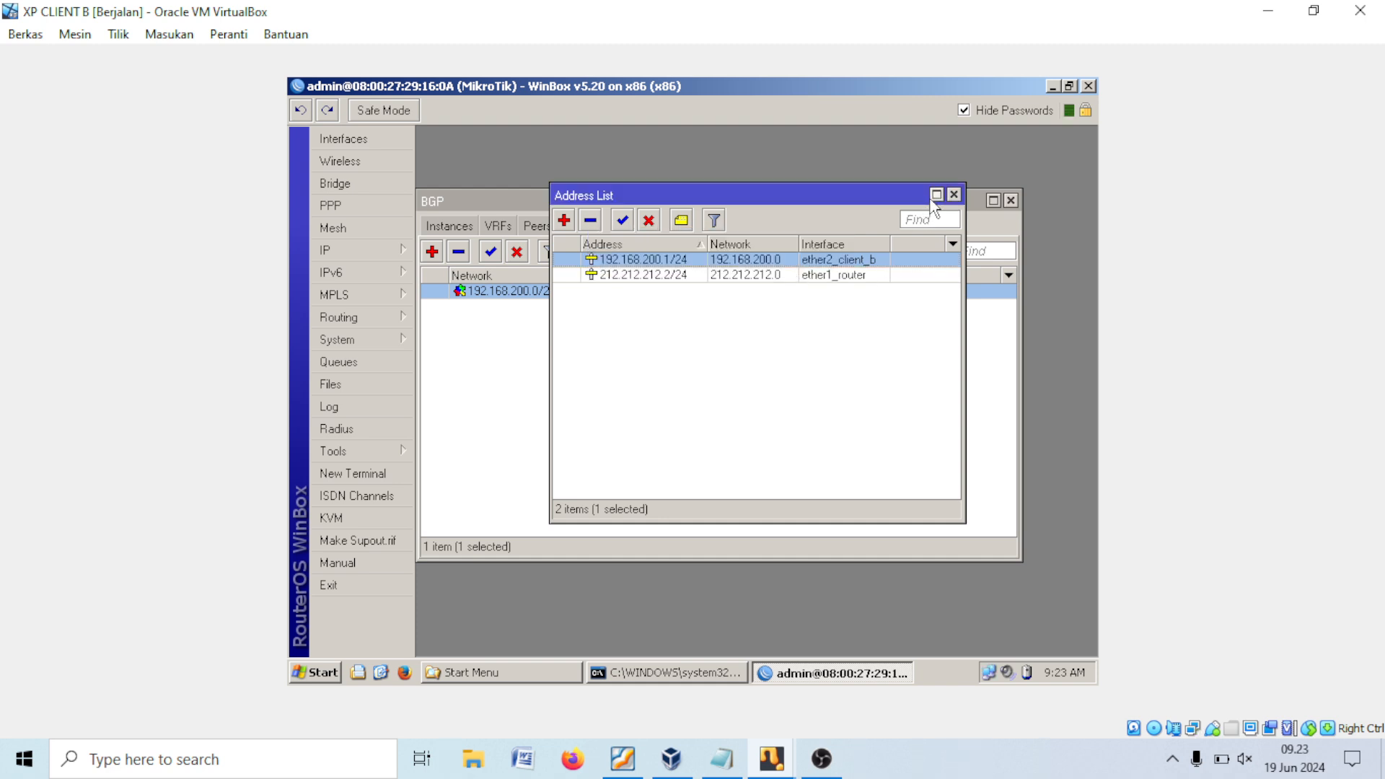
left_click(954, 194)
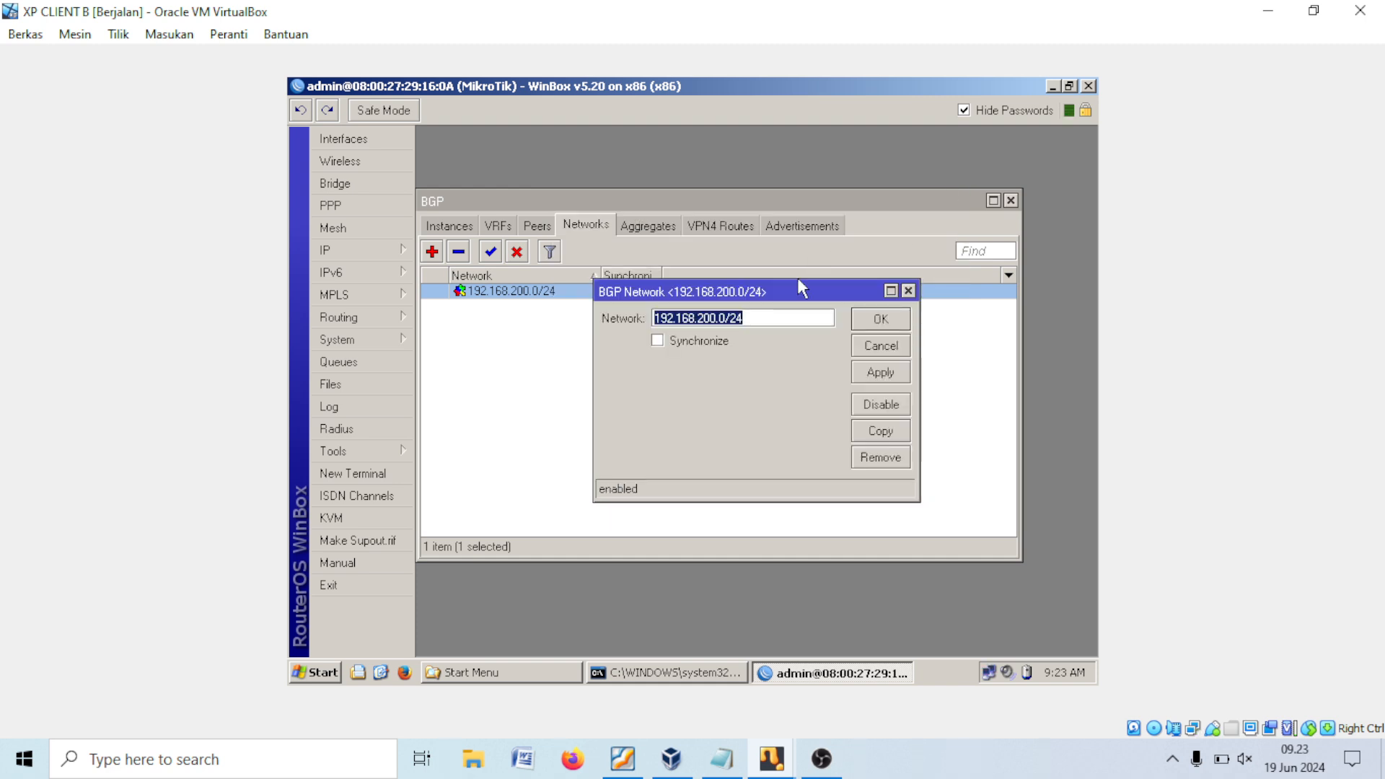
Step: Confirm the 192.168.200.0/24 BGP network entry and close Router B's BGP window
left_click(730, 315)
left_click_drag(728, 310, 566, 312)
left_click(868, 321)
left_click(788, 342)
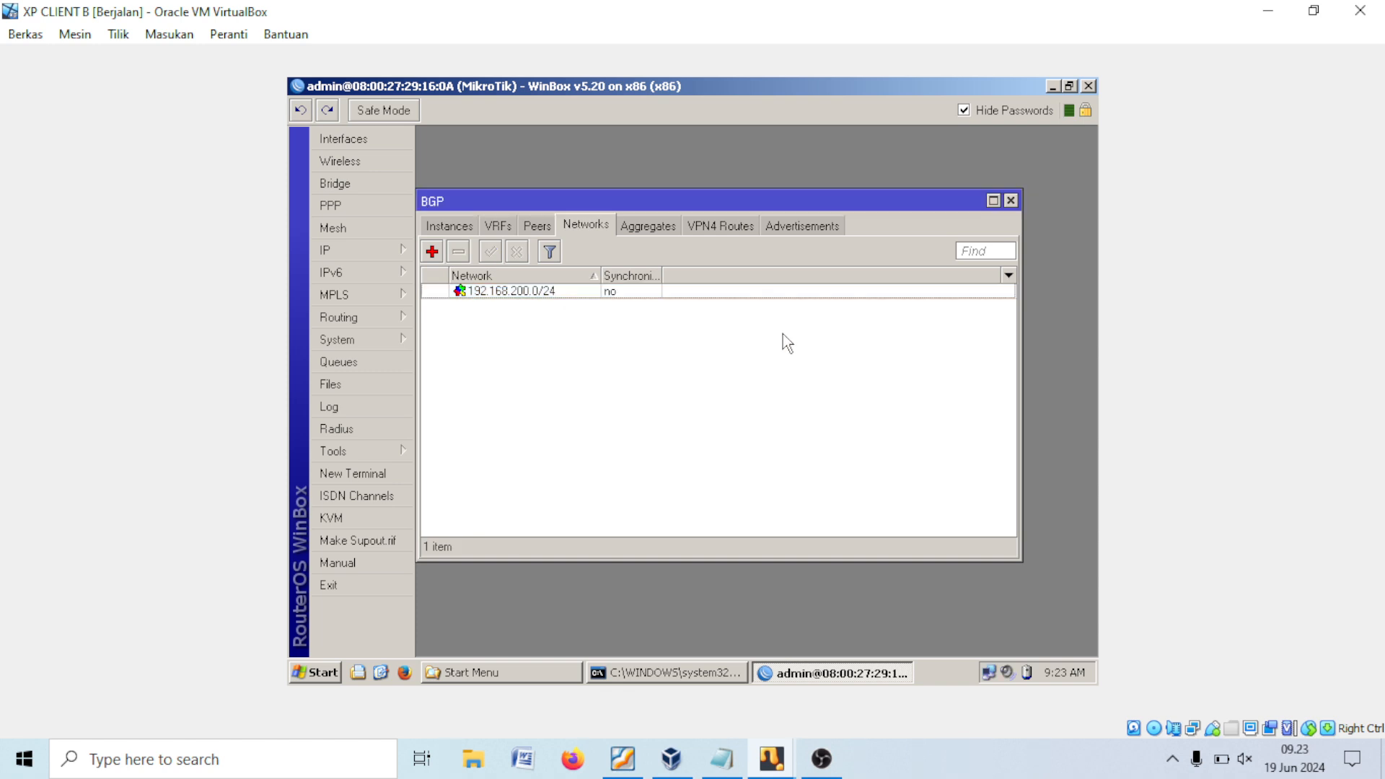
left_click(1010, 201)
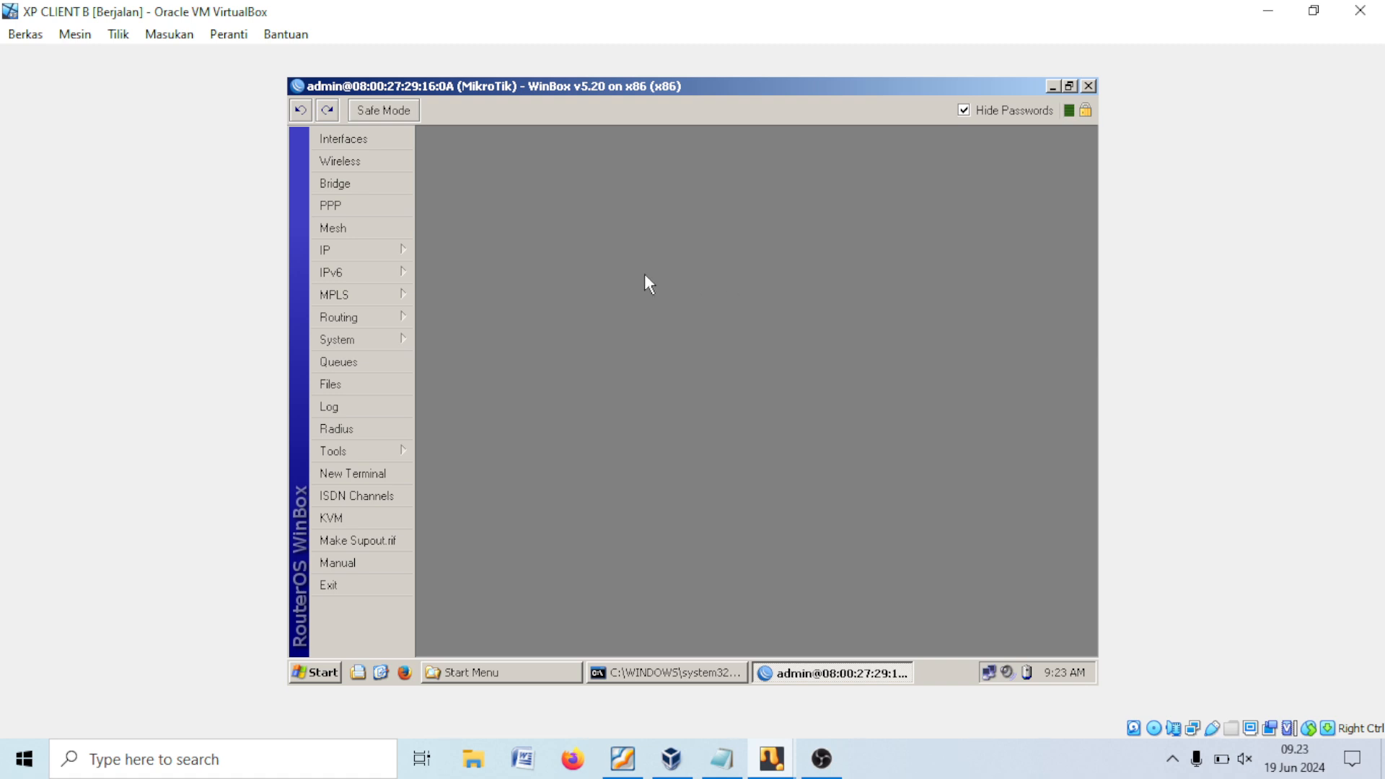
Step: Open Router B's IP route list and examine the flags of the route to Client A's network
left_click(385, 255)
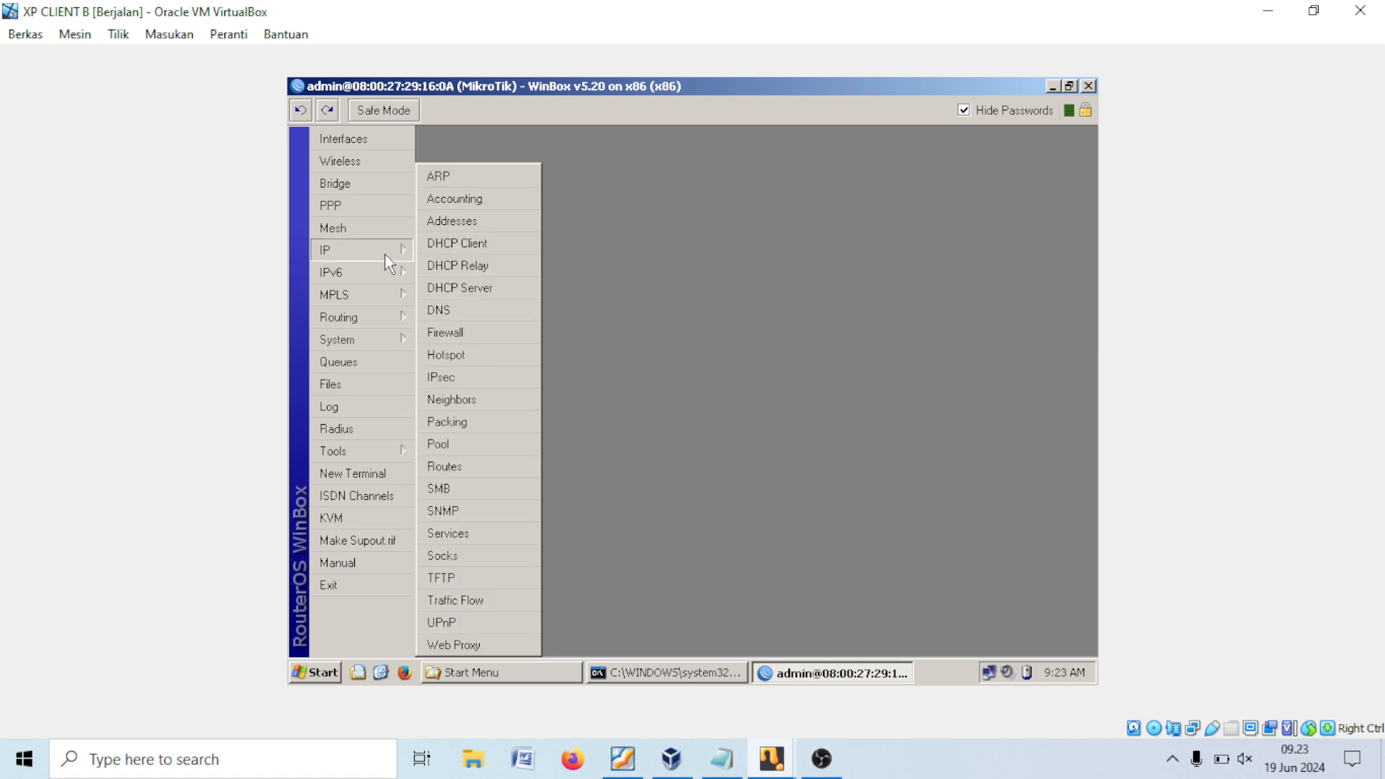
left_click(444, 467)
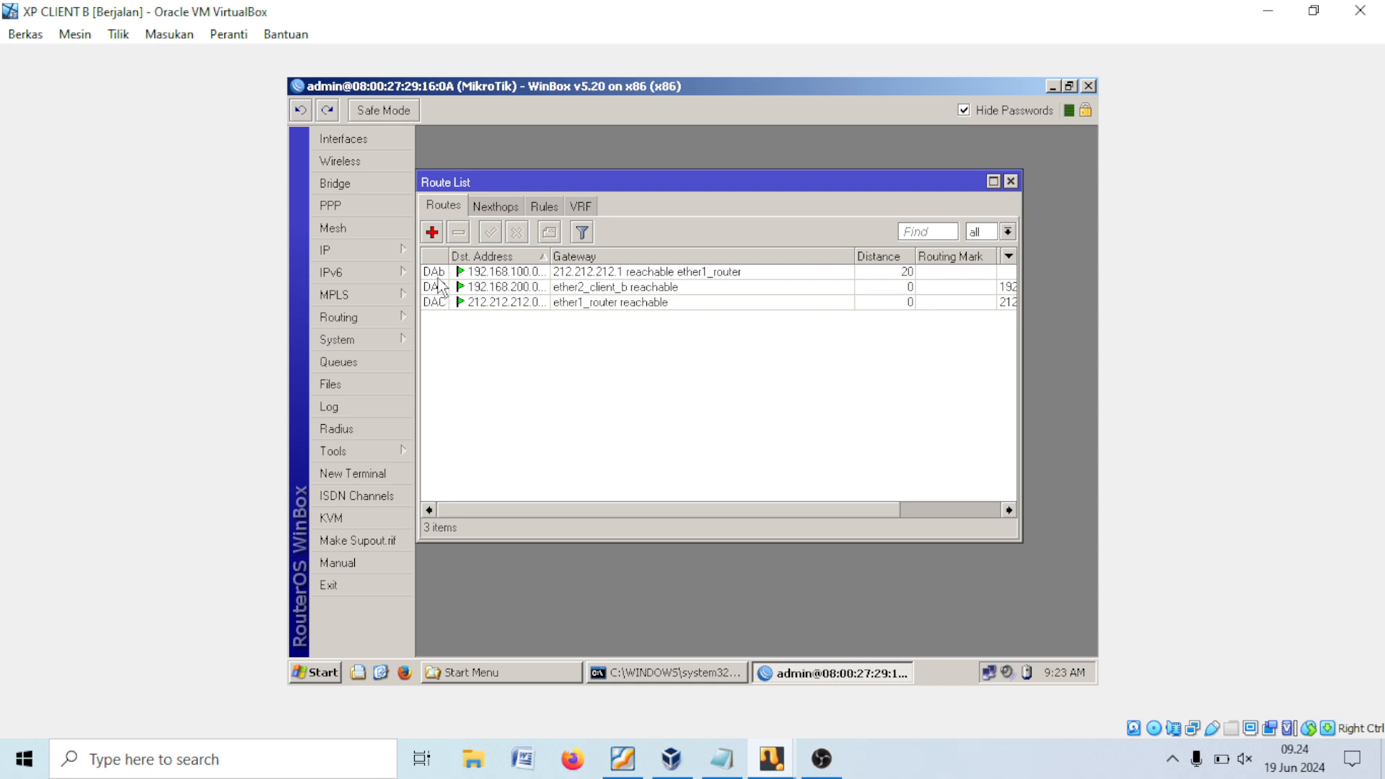
mouse_move(439, 281)
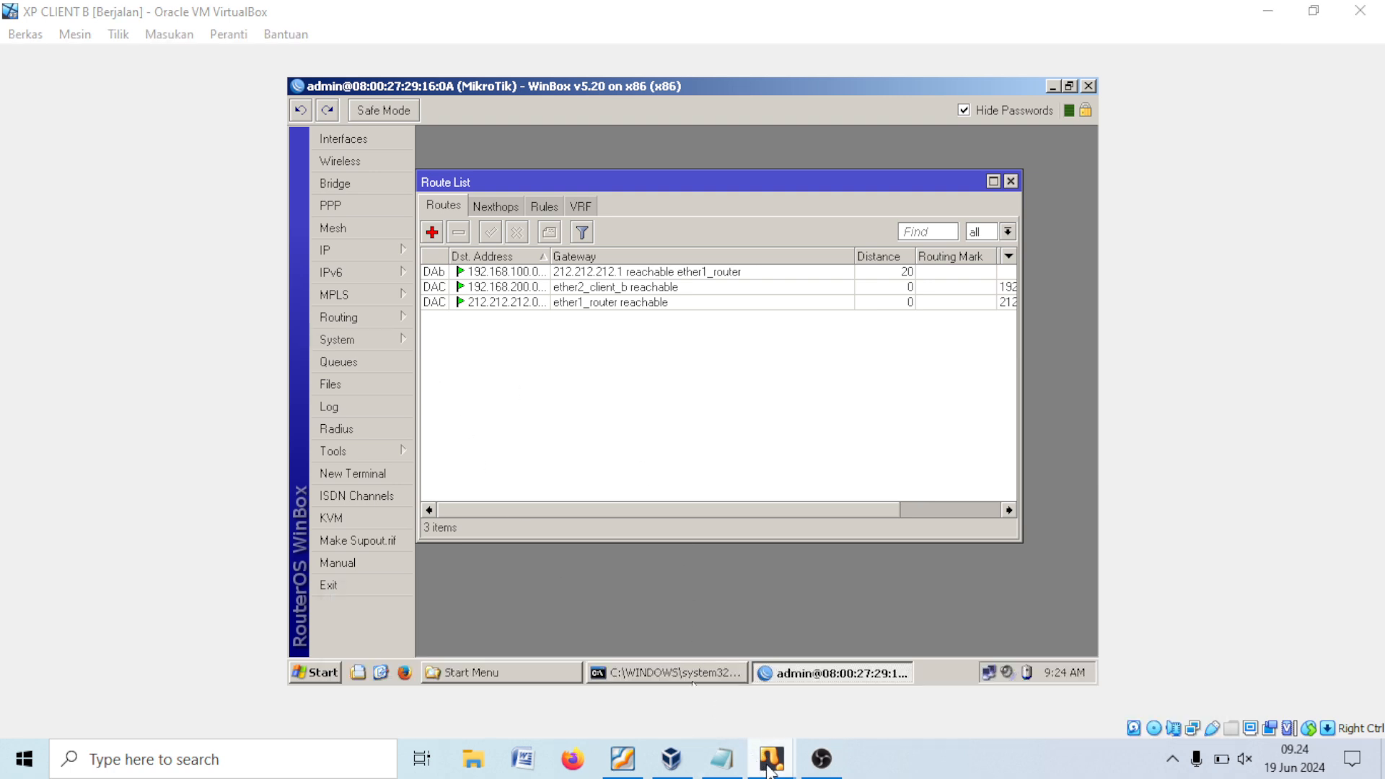
Step: Switch to the XP CLIENT A virtual machine showing Router A's WinBox session
mouse_move(722, 758)
left_click(881, 691)
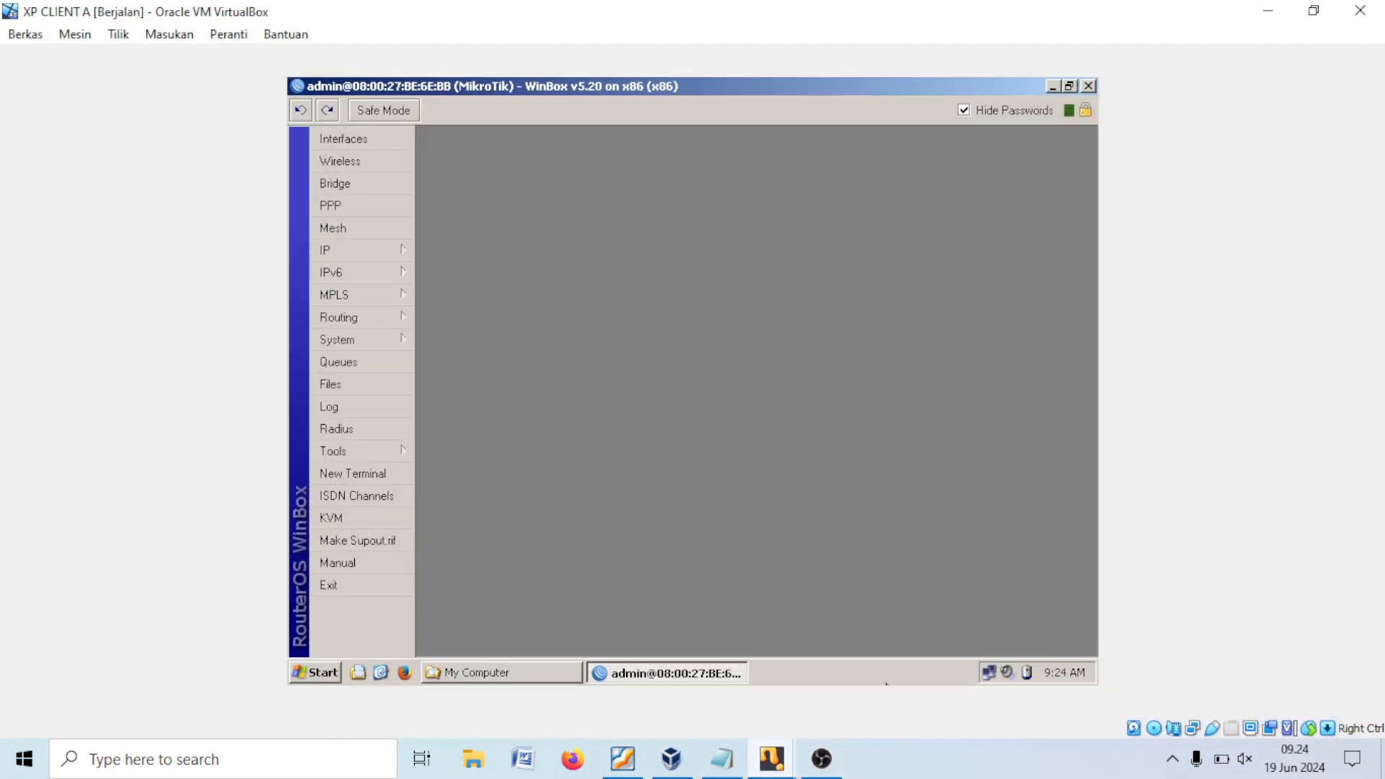
Step: Examine the flags of the route to Client B's network in Router A's IP route list, then close its WinBox session
left_click(351, 248)
left_click(455, 467)
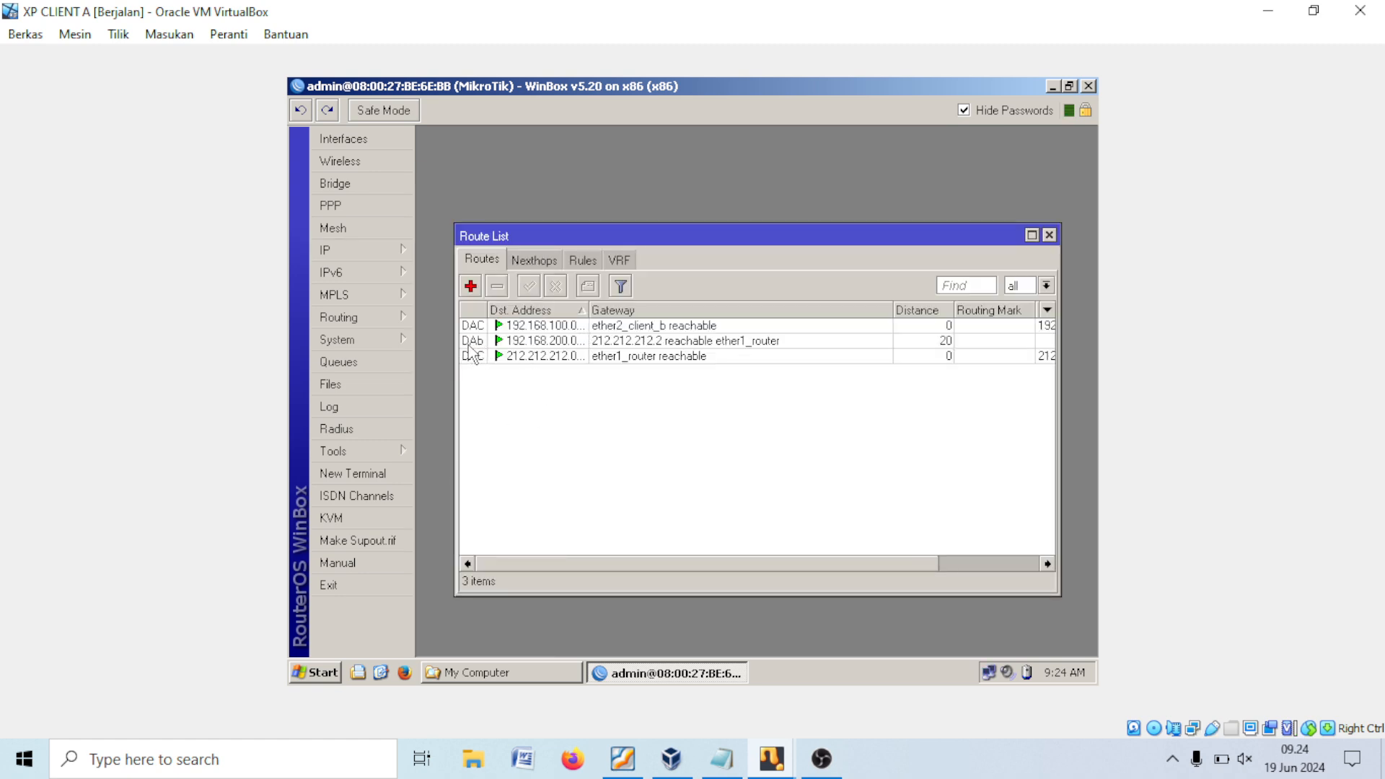
mouse_move(470, 350)
left_click(1049, 236)
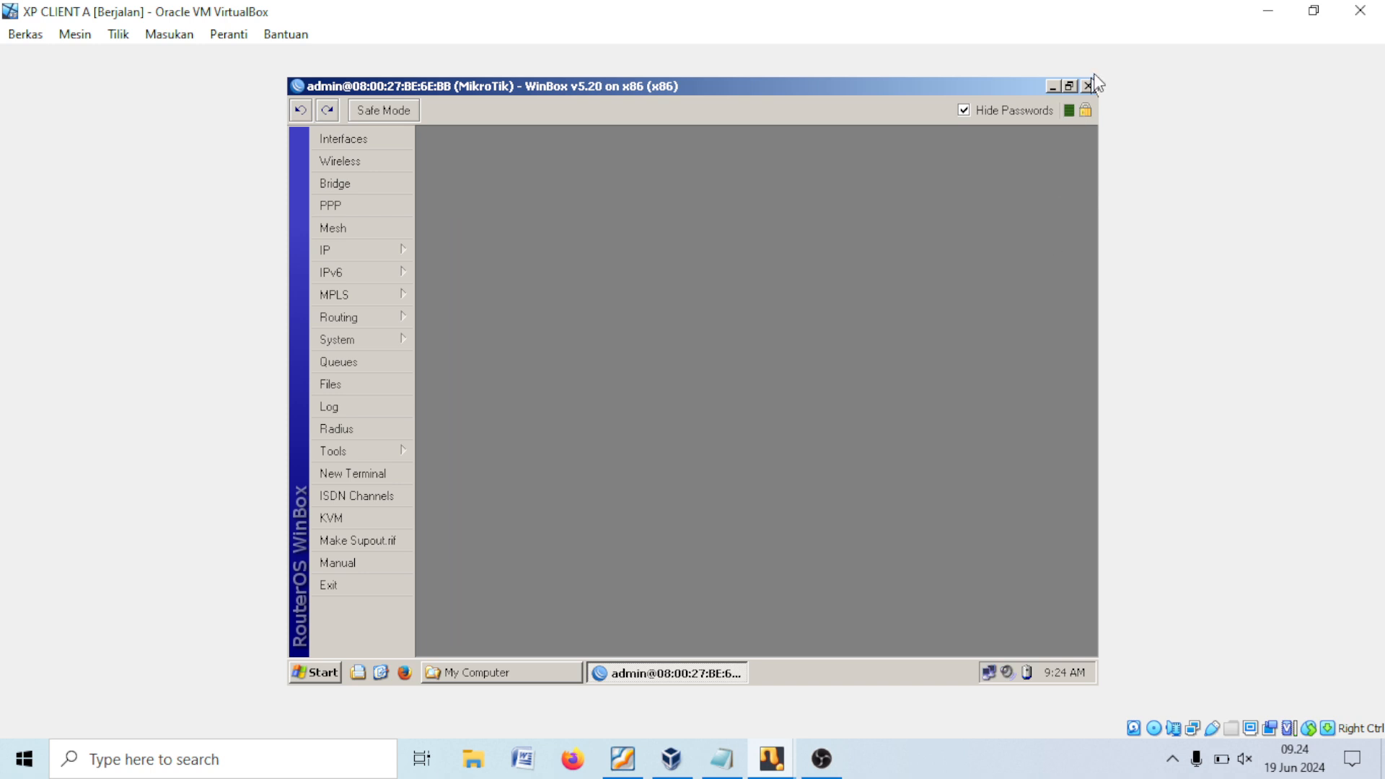
left_click(1088, 85)
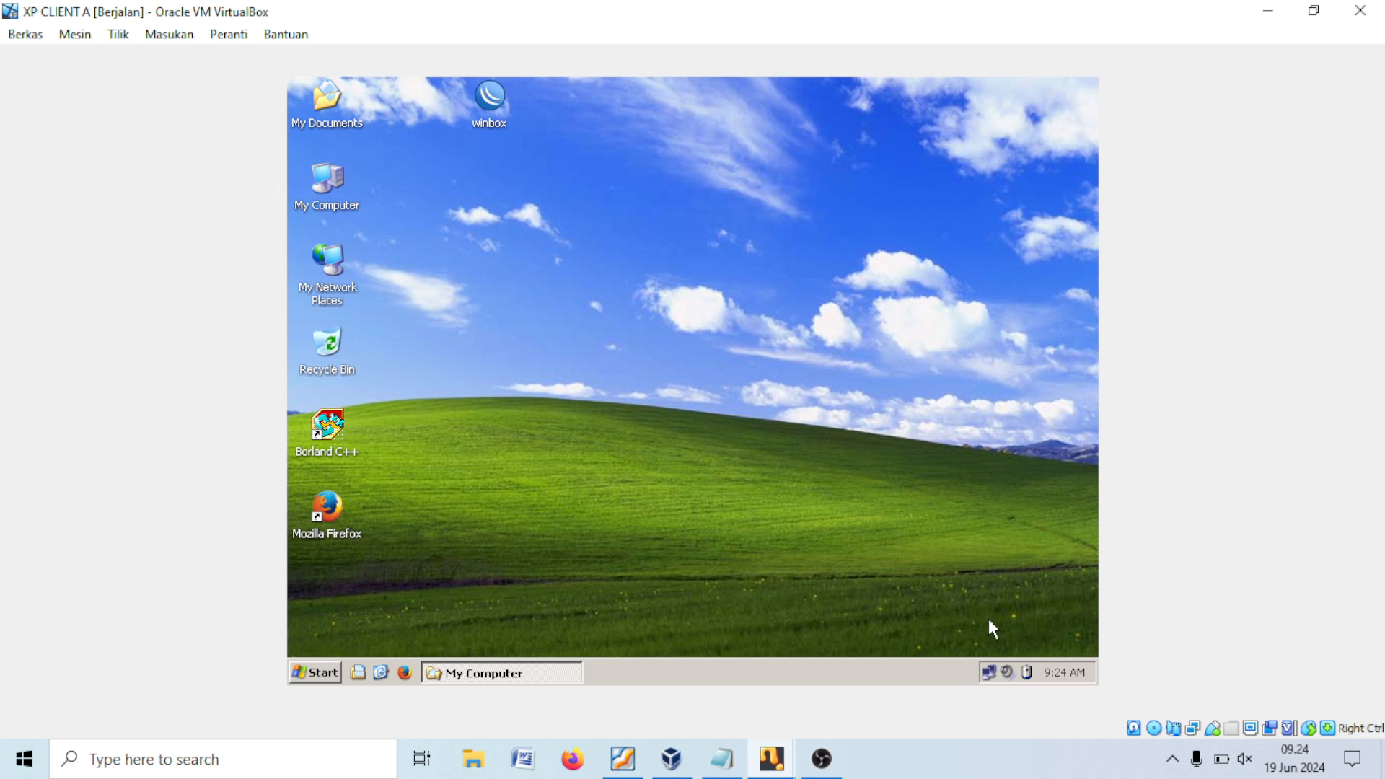
Step: Open the Internet Protocol (TCP/IP) properties of Client A's Local Area Connection
right_click(985, 673)
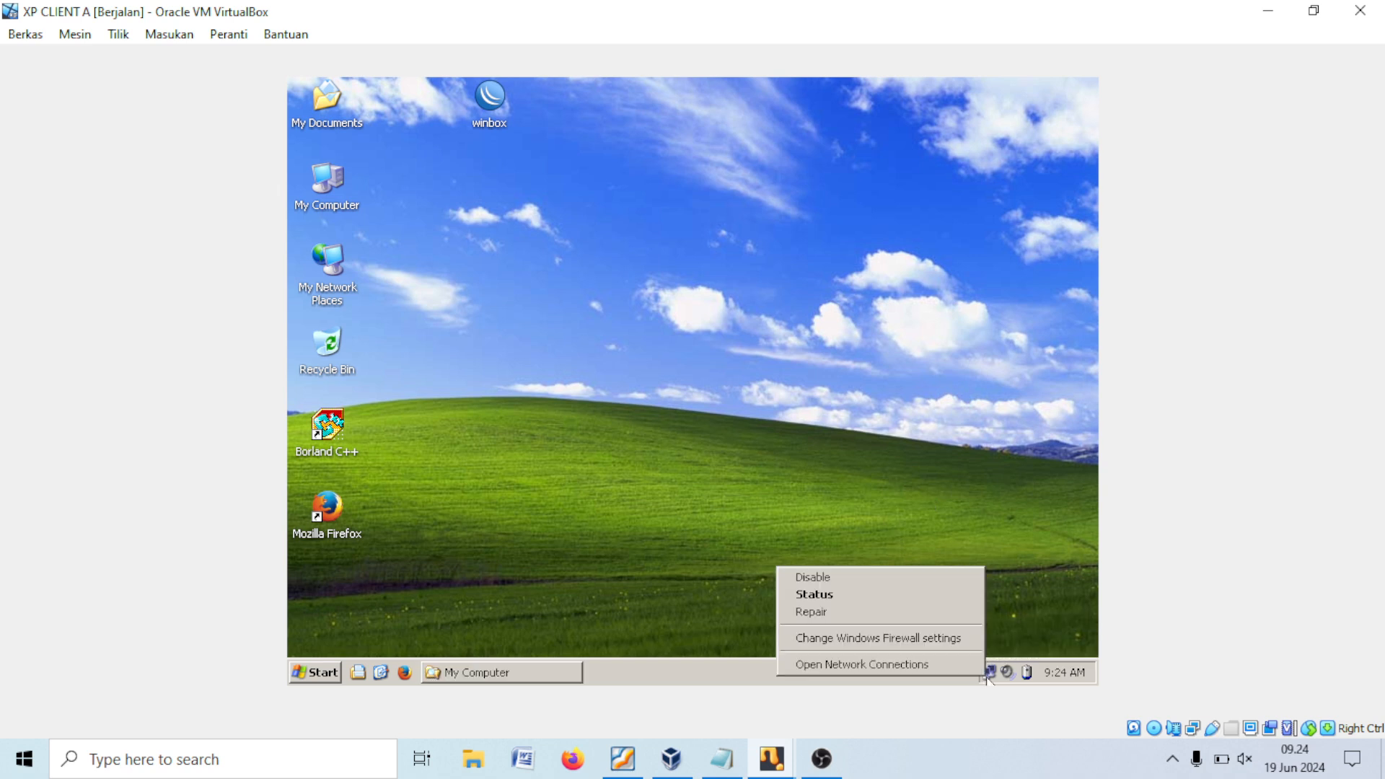
left_click(804, 663)
right_click(418, 273)
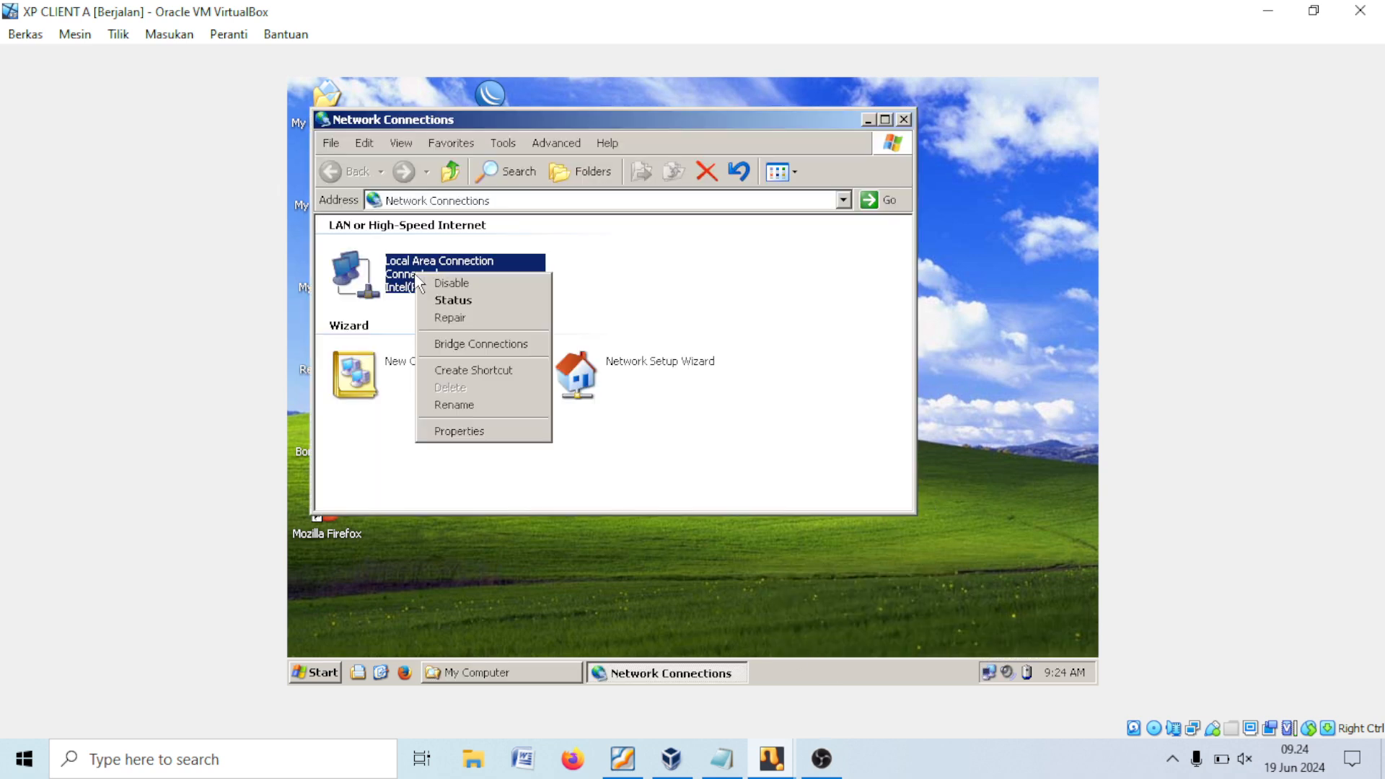
left_click(477, 430)
double_click(505, 371)
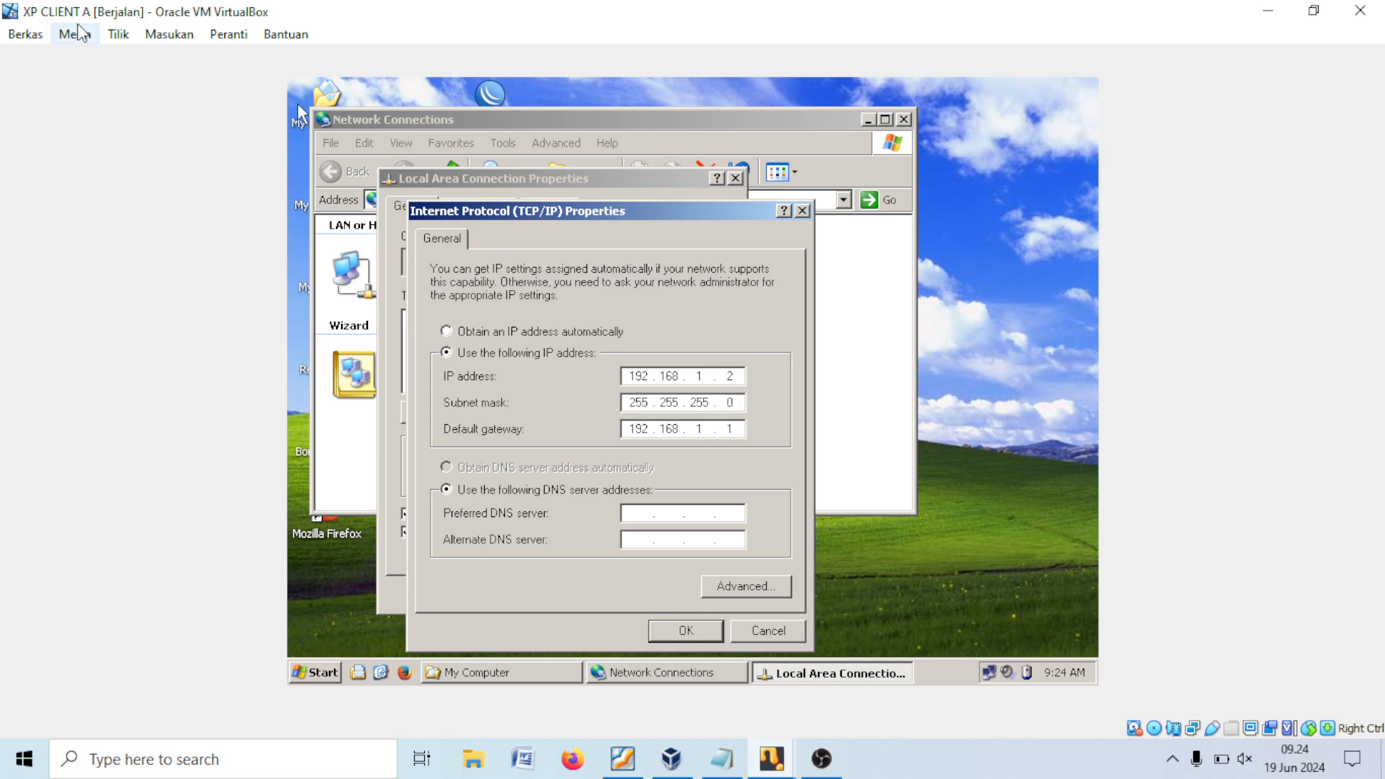
Step: Set Client A's IP address to 192.168.100.2 and default gateway to 192.168.100.1, following the topology diagram in the PDF
left_click(639, 764)
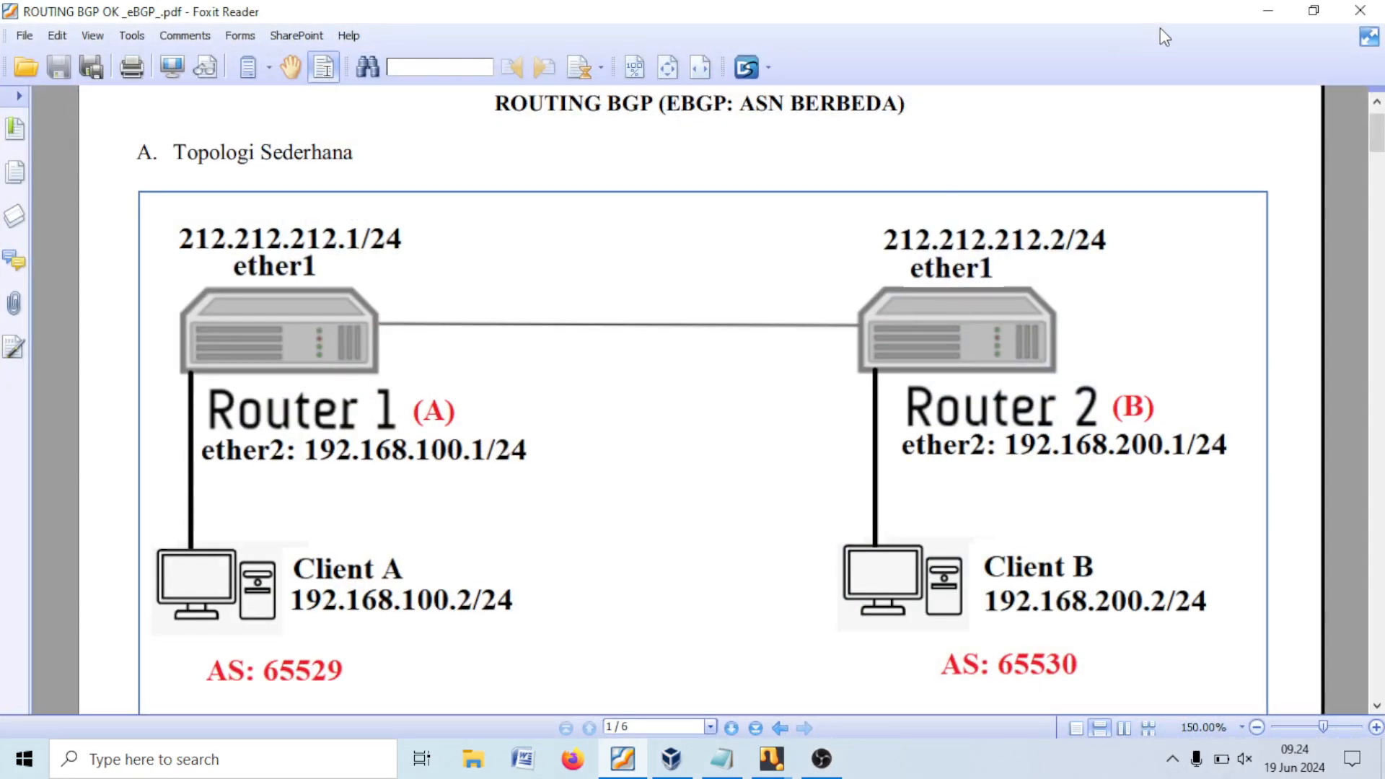
left_click(1268, 11)
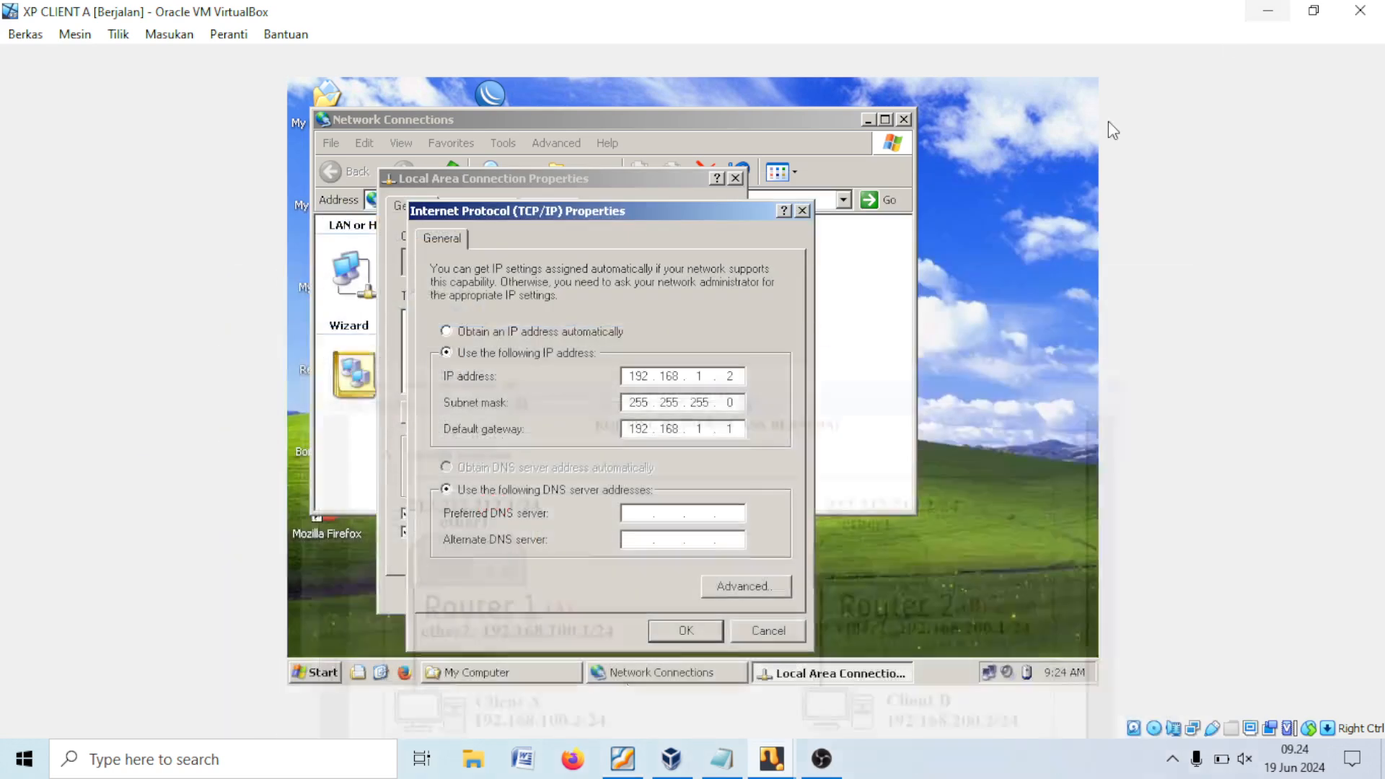
left_click(706, 380)
type("00")
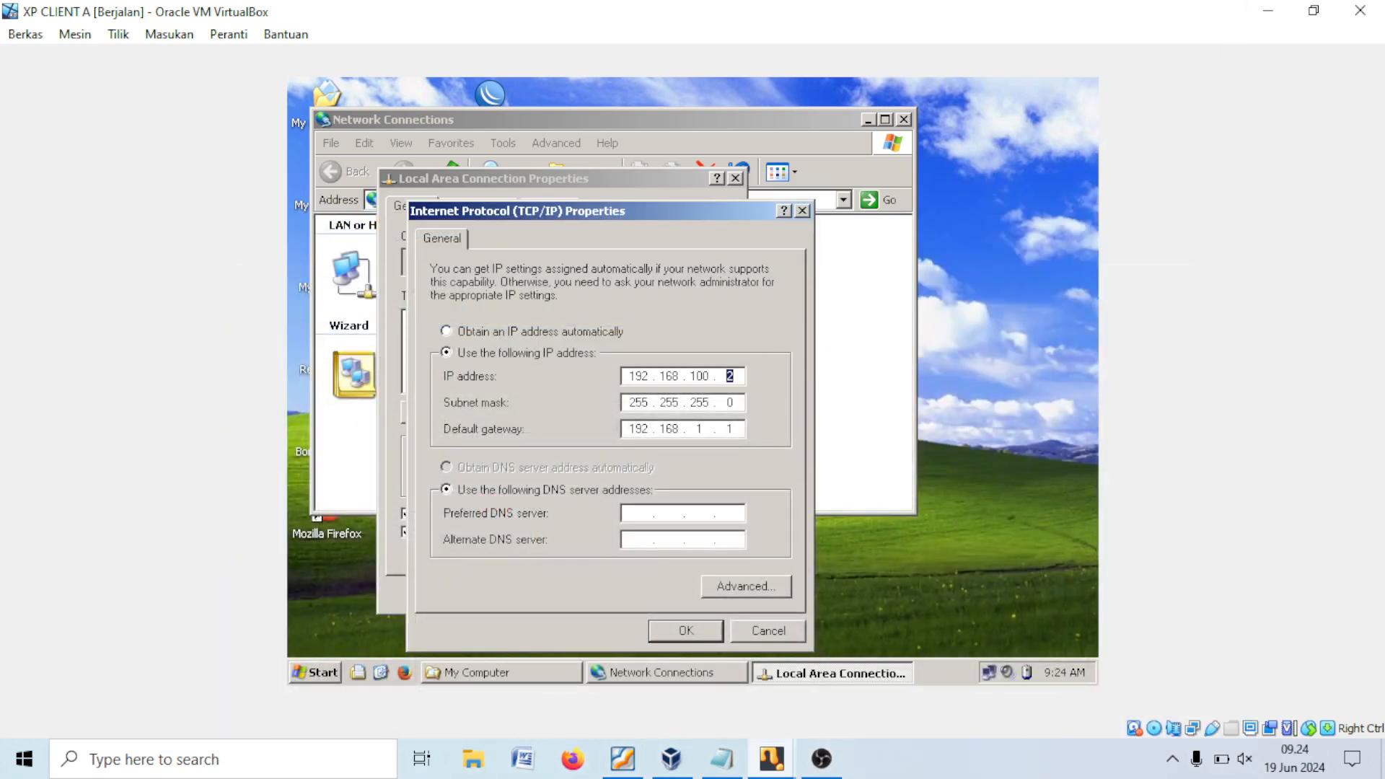
left_click(701, 430)
type("00")
Step: Check the gateway against Router 1's ether2 address in the topology PDF, then apply Client A's TCP/IP settings and close Network Connections
left_click(623, 758)
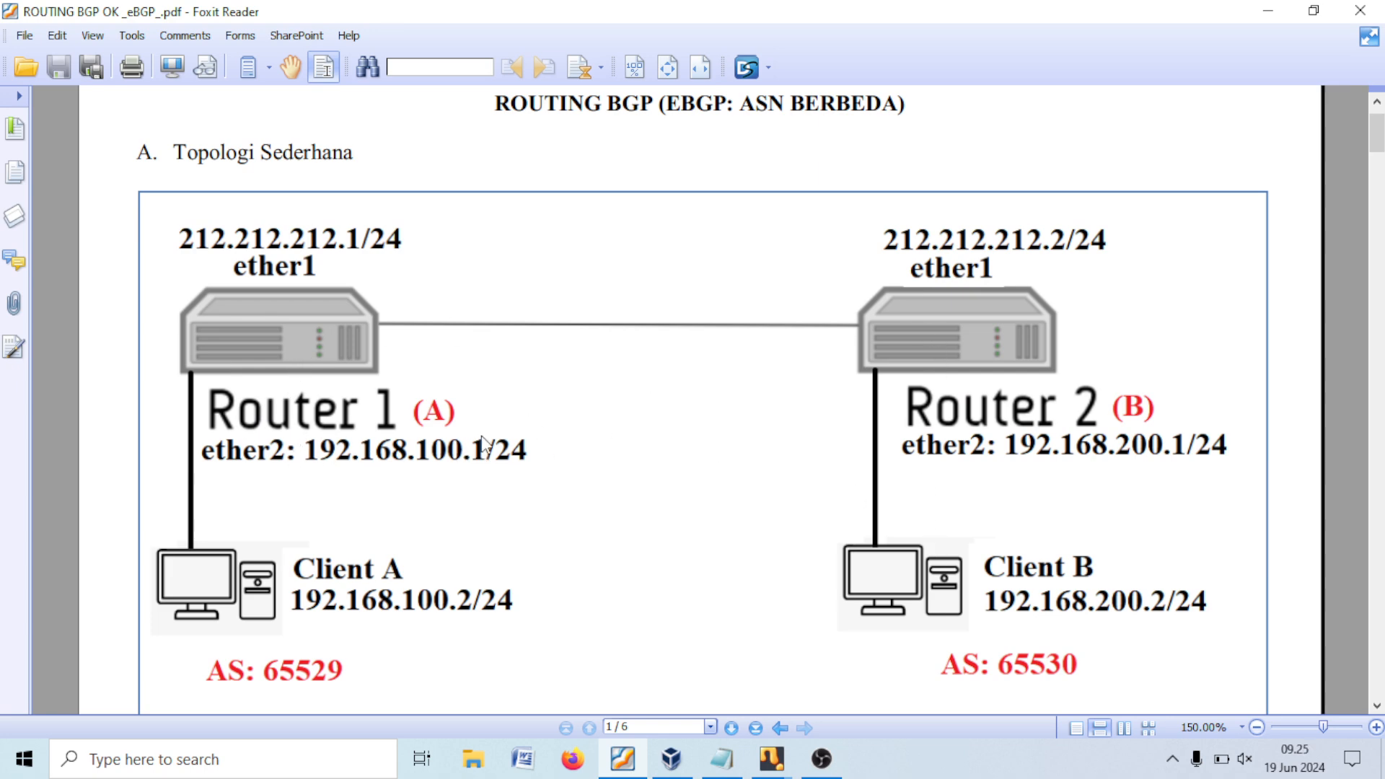
left_click(1268, 12)
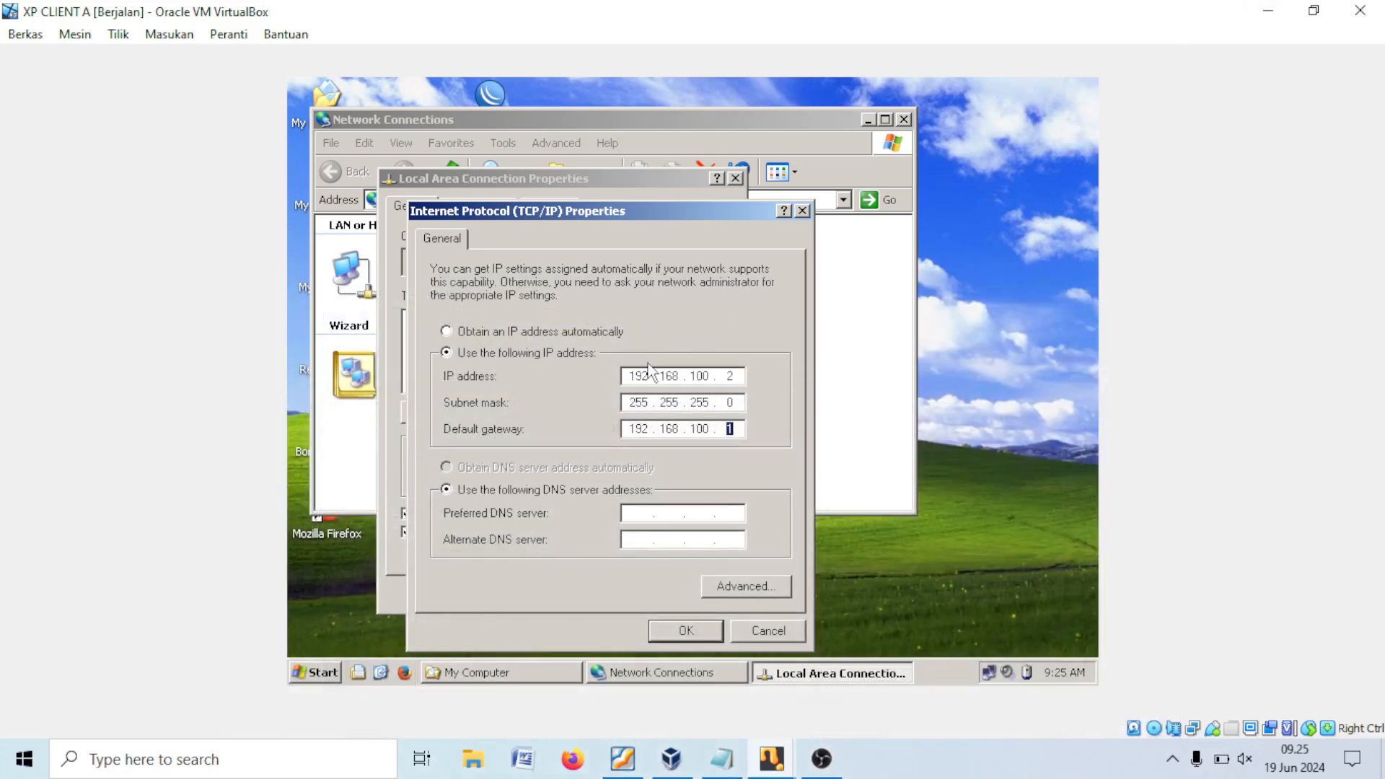
left_click(686, 630)
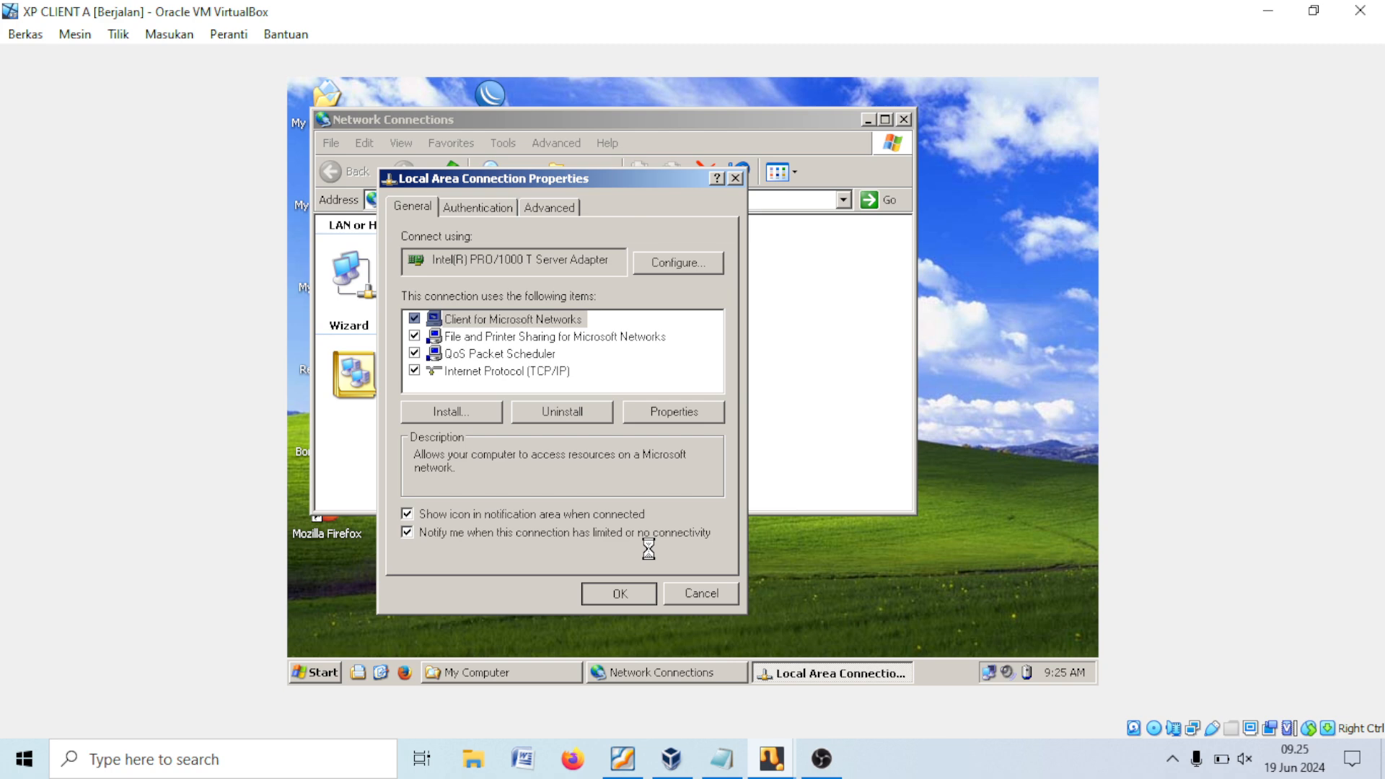
key("Return")
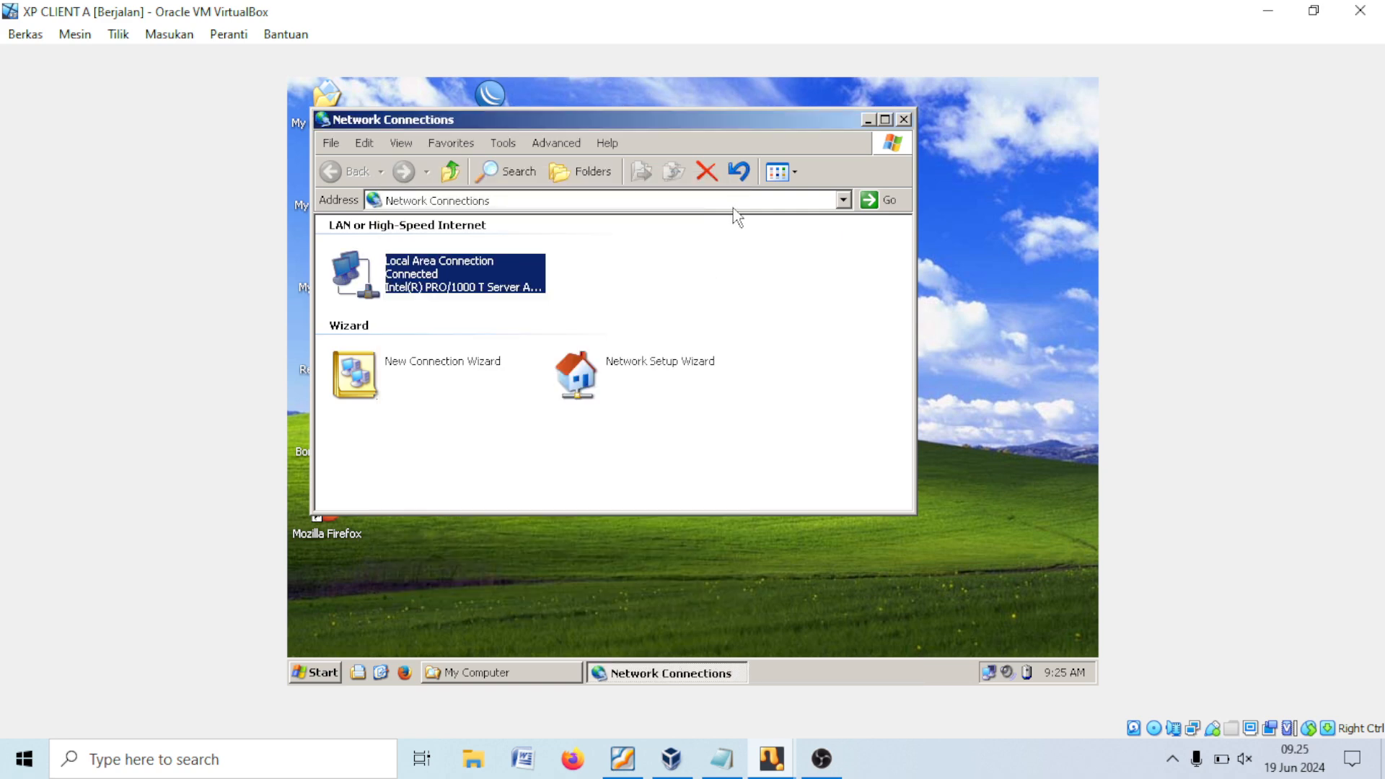
left_click(903, 119)
Step: Switch to the XP CLIENT B virtual machine and open the TCP/IP properties of its Local Area Connection
mouse_move(771, 759)
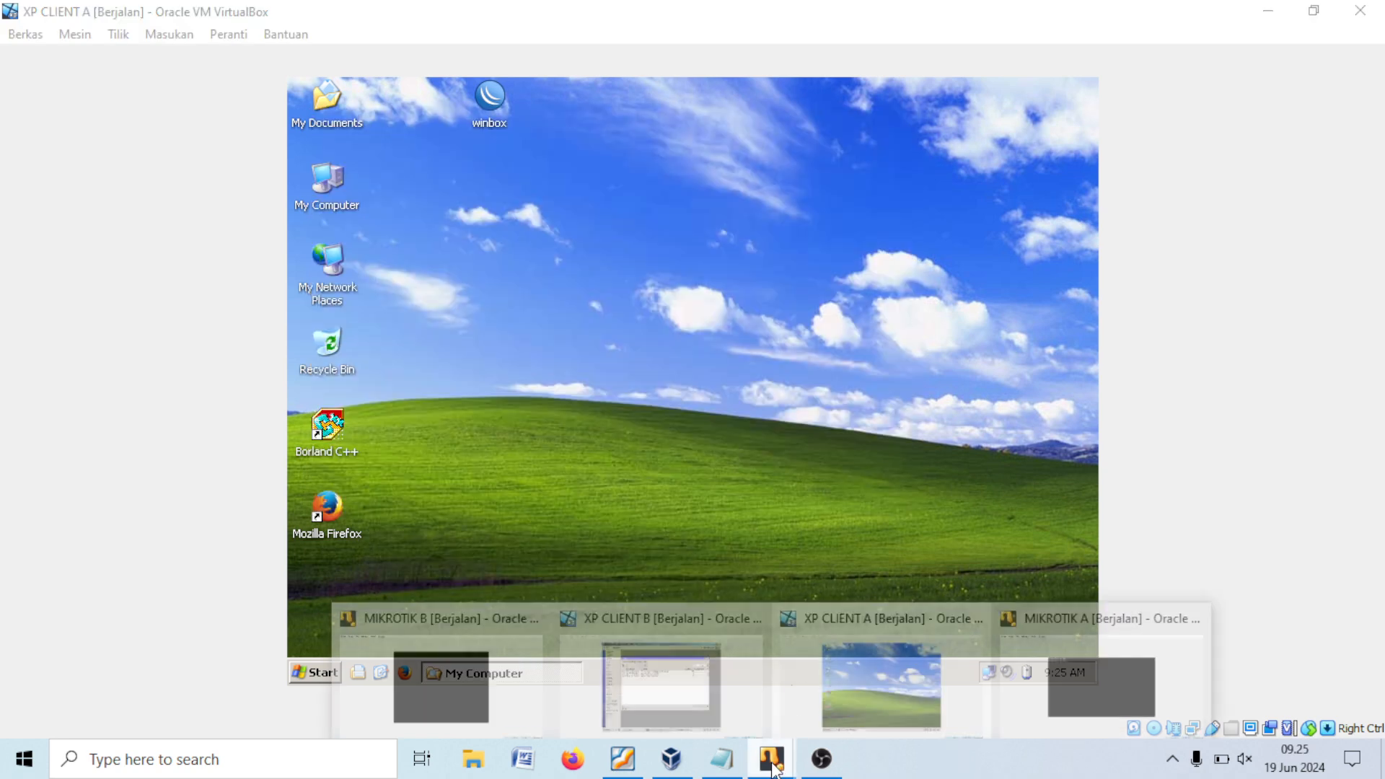
left_click(742, 694)
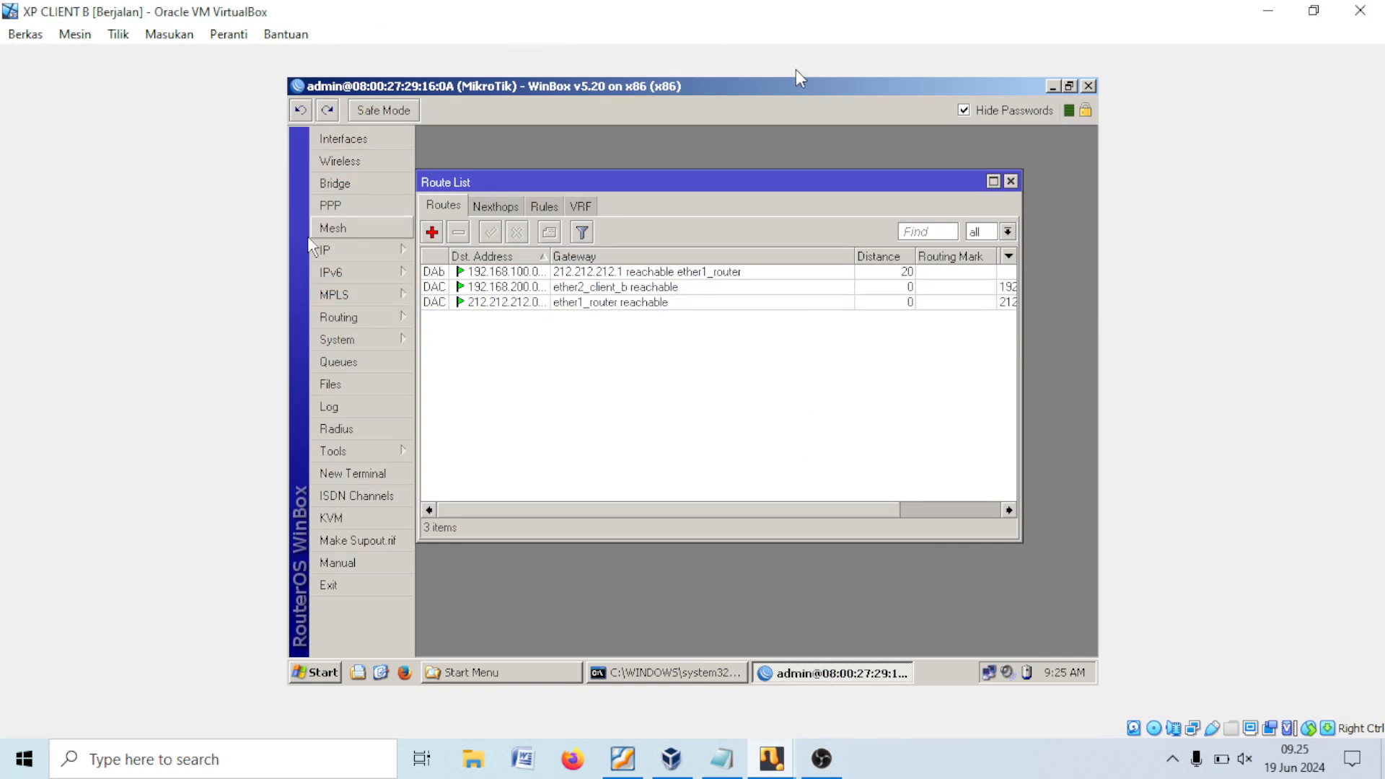
left_click(1052, 87)
right_click(988, 672)
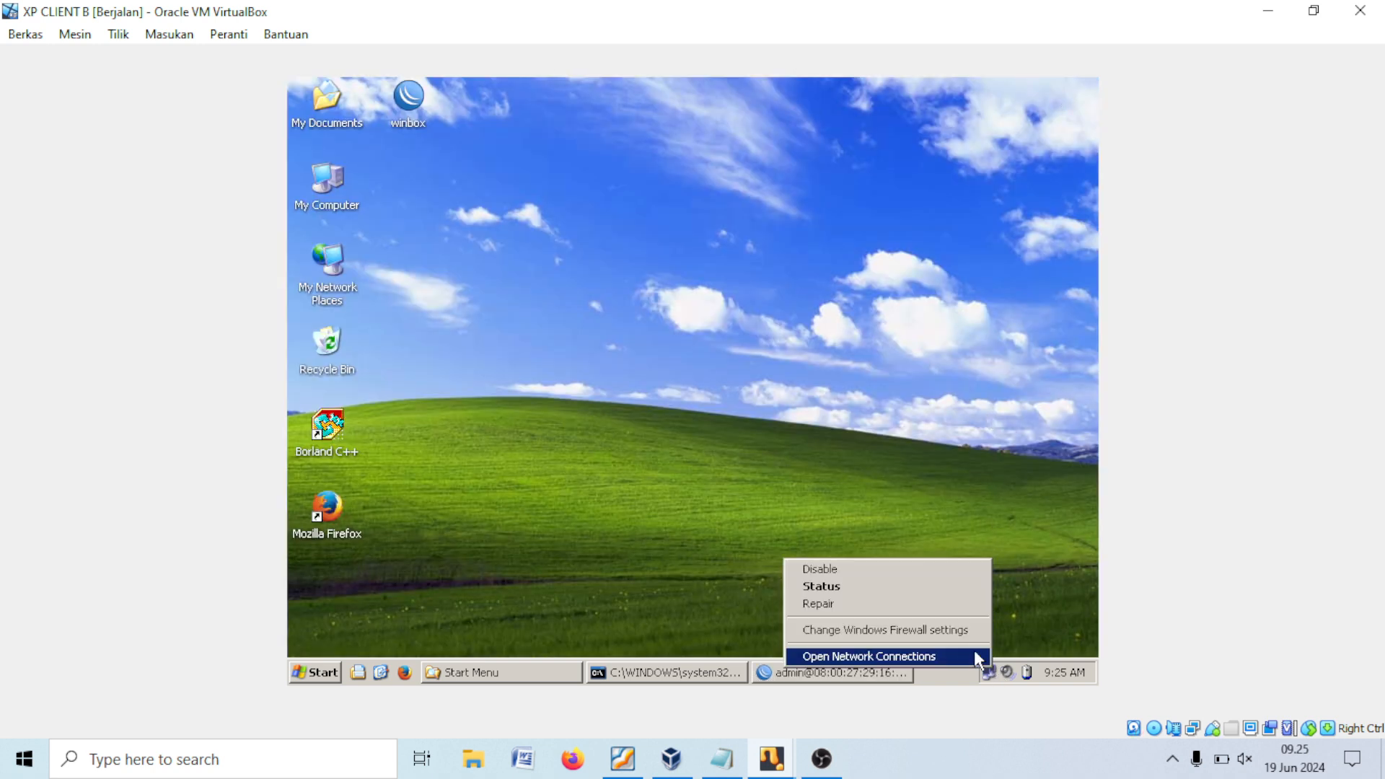
left_click(881, 653)
right_click(384, 290)
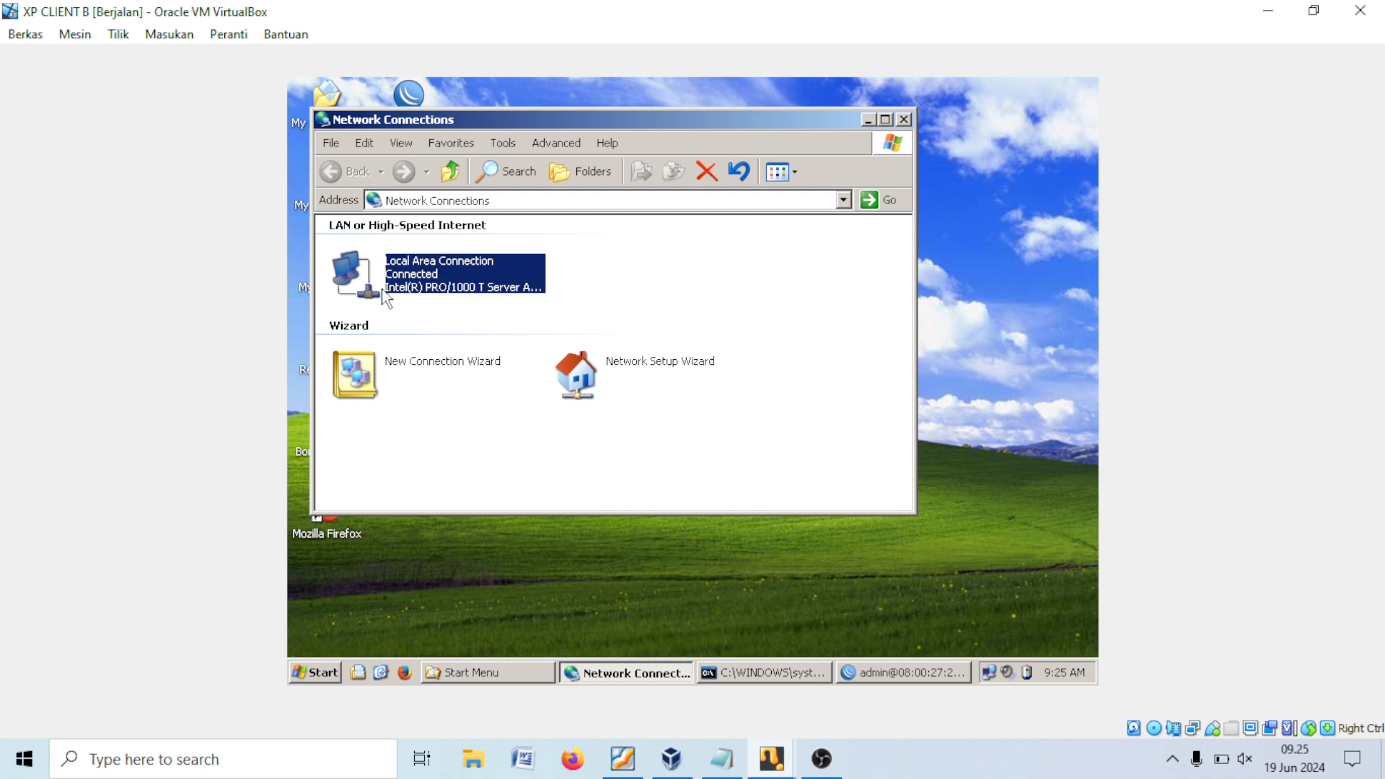
left_click(452, 447)
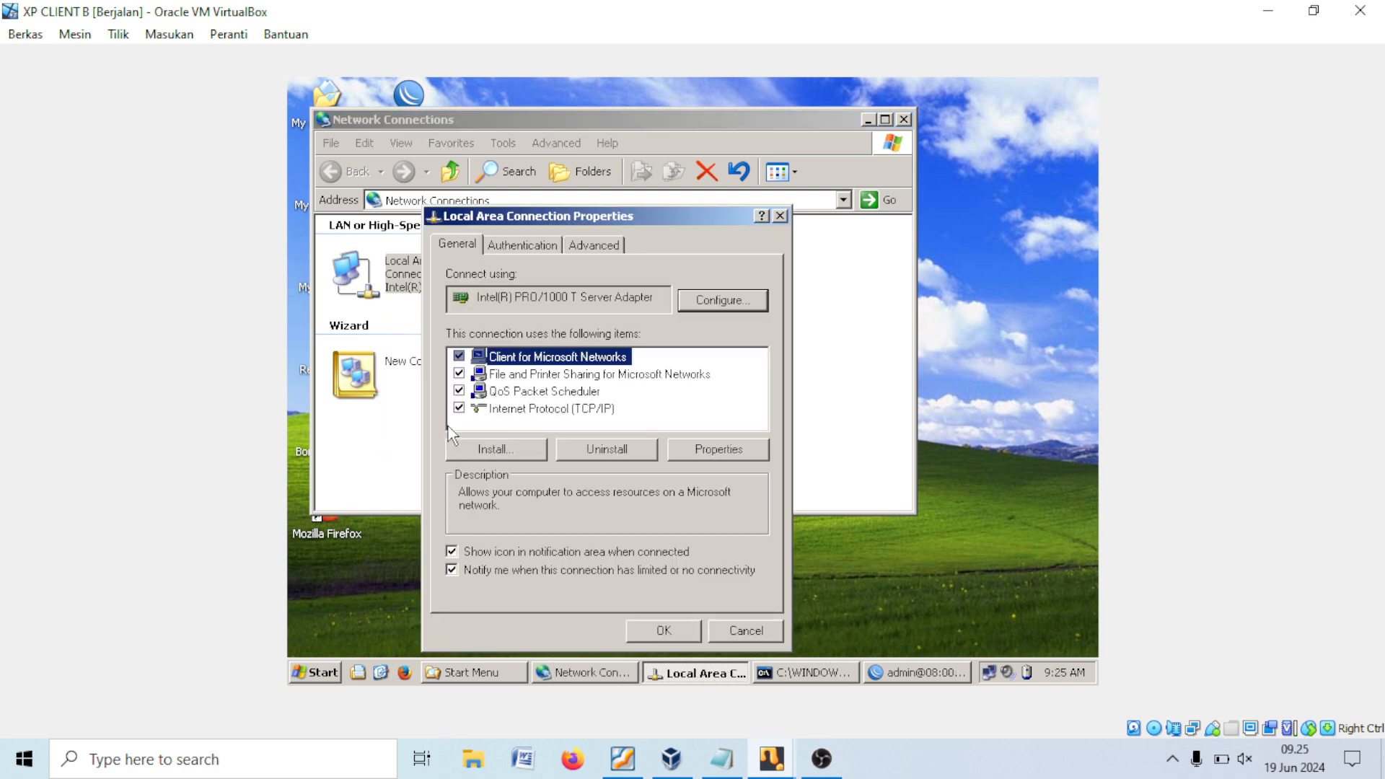
double_click(571, 416)
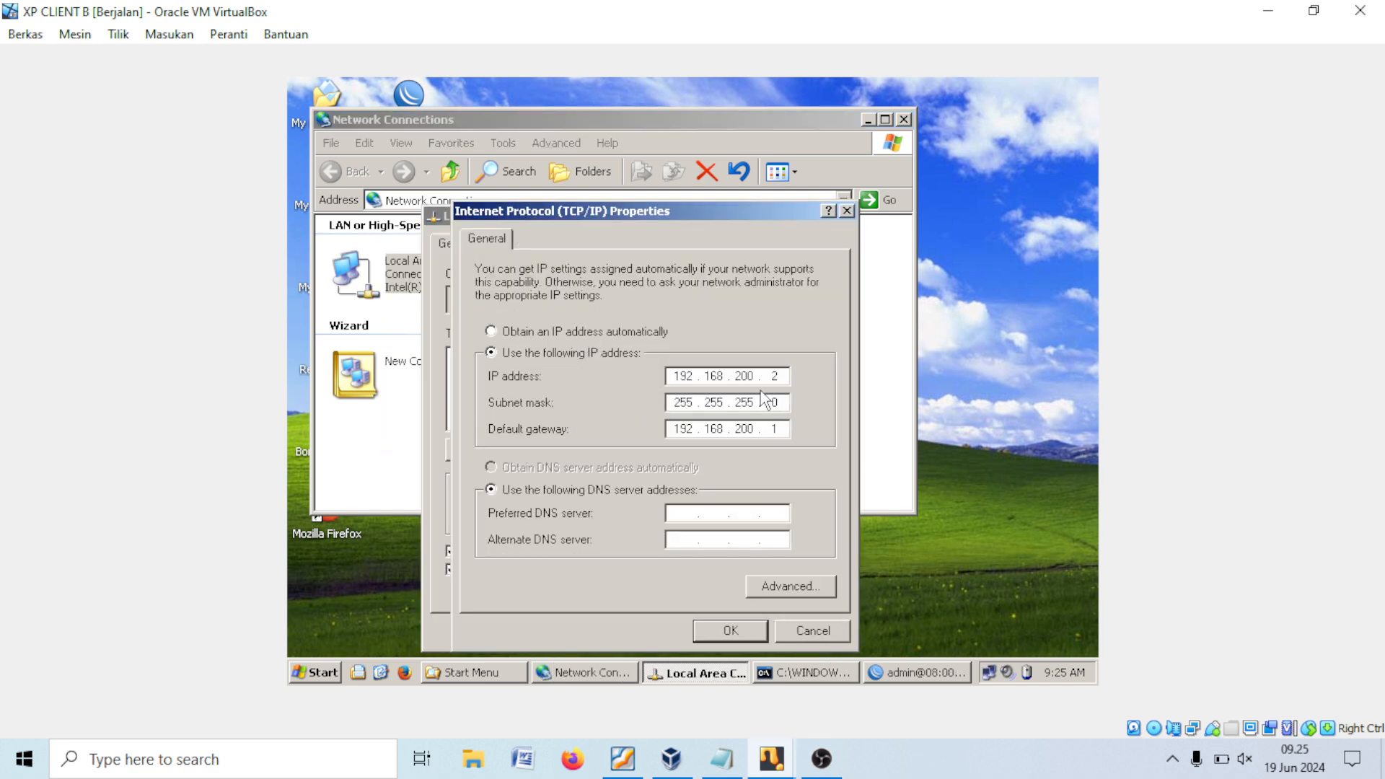
Step: Compare Client B's IP address and default gateway with the topology diagram in the PDF and confirm both connection dialogs
left_click(624, 757)
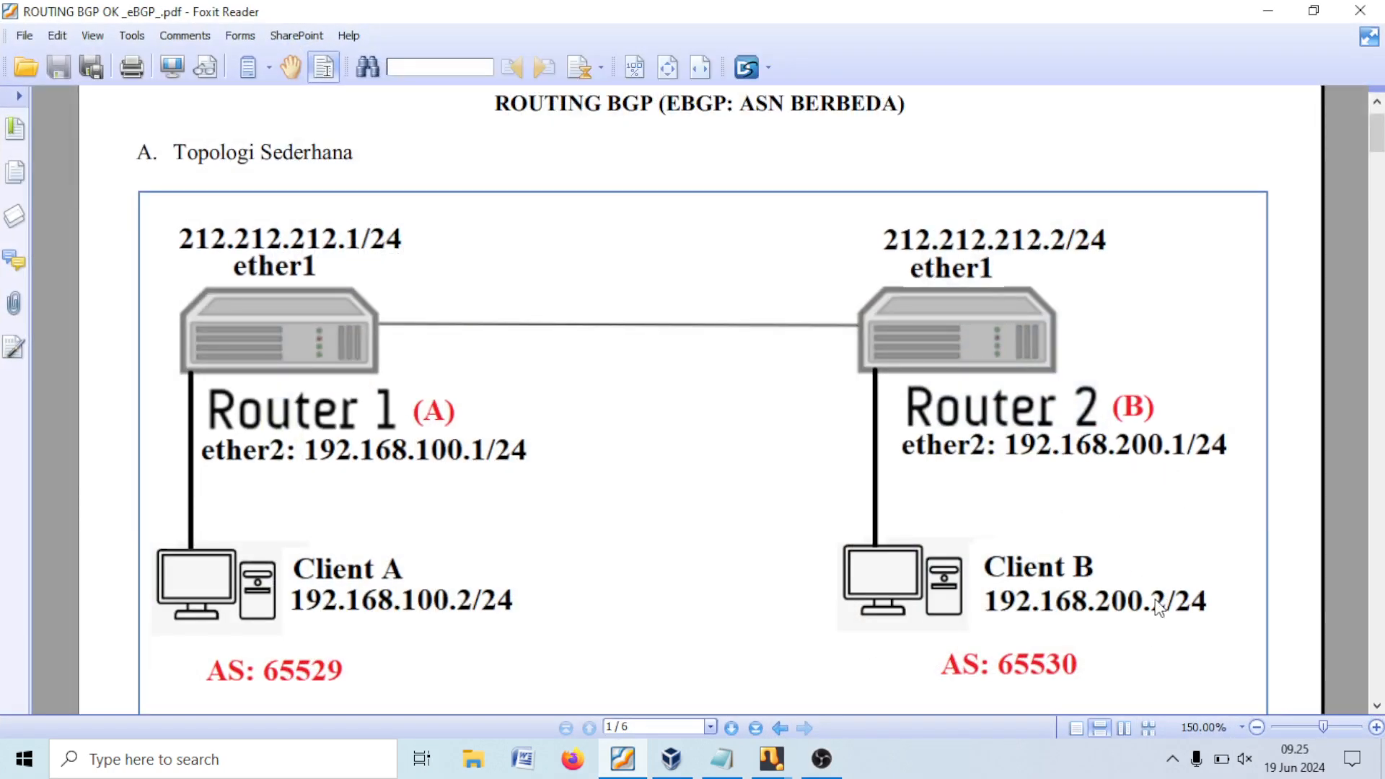
left_click(1268, 13)
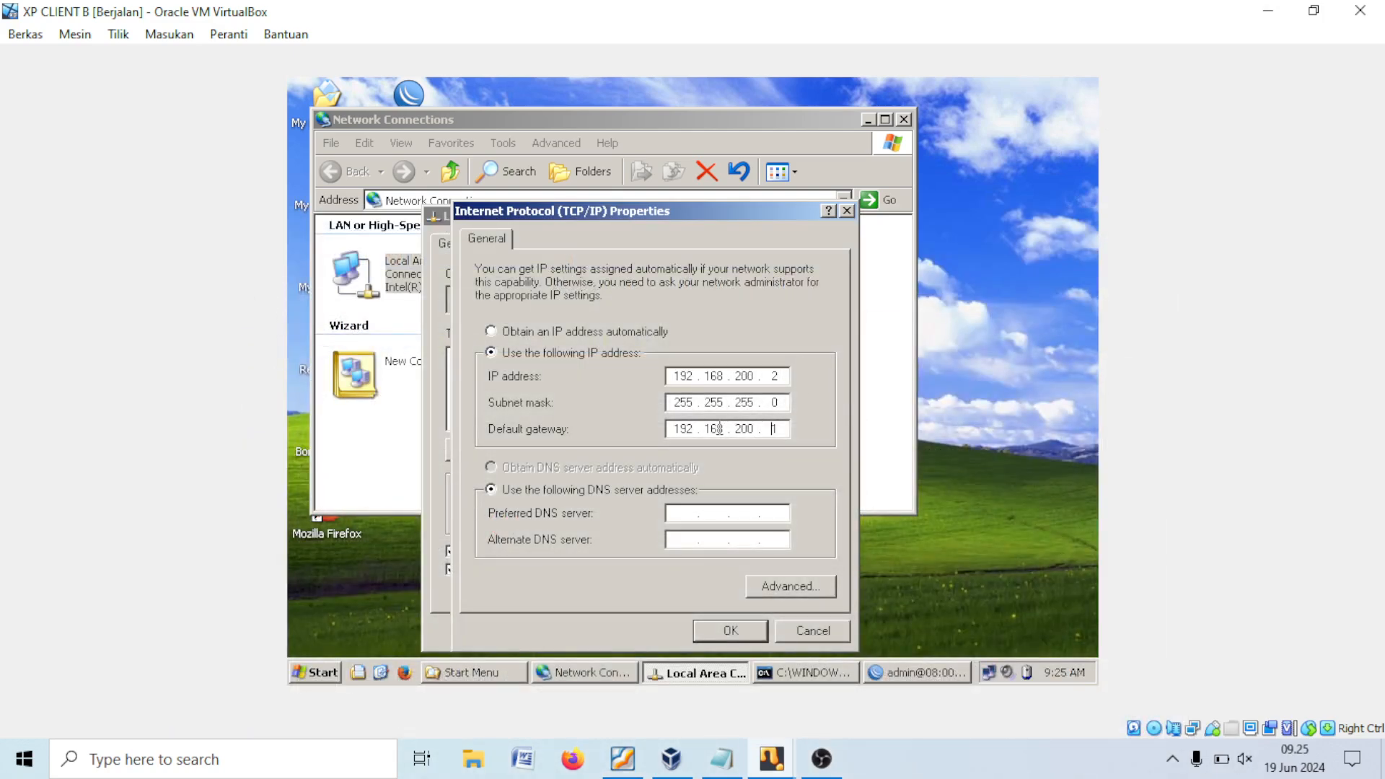
left_click(637, 756)
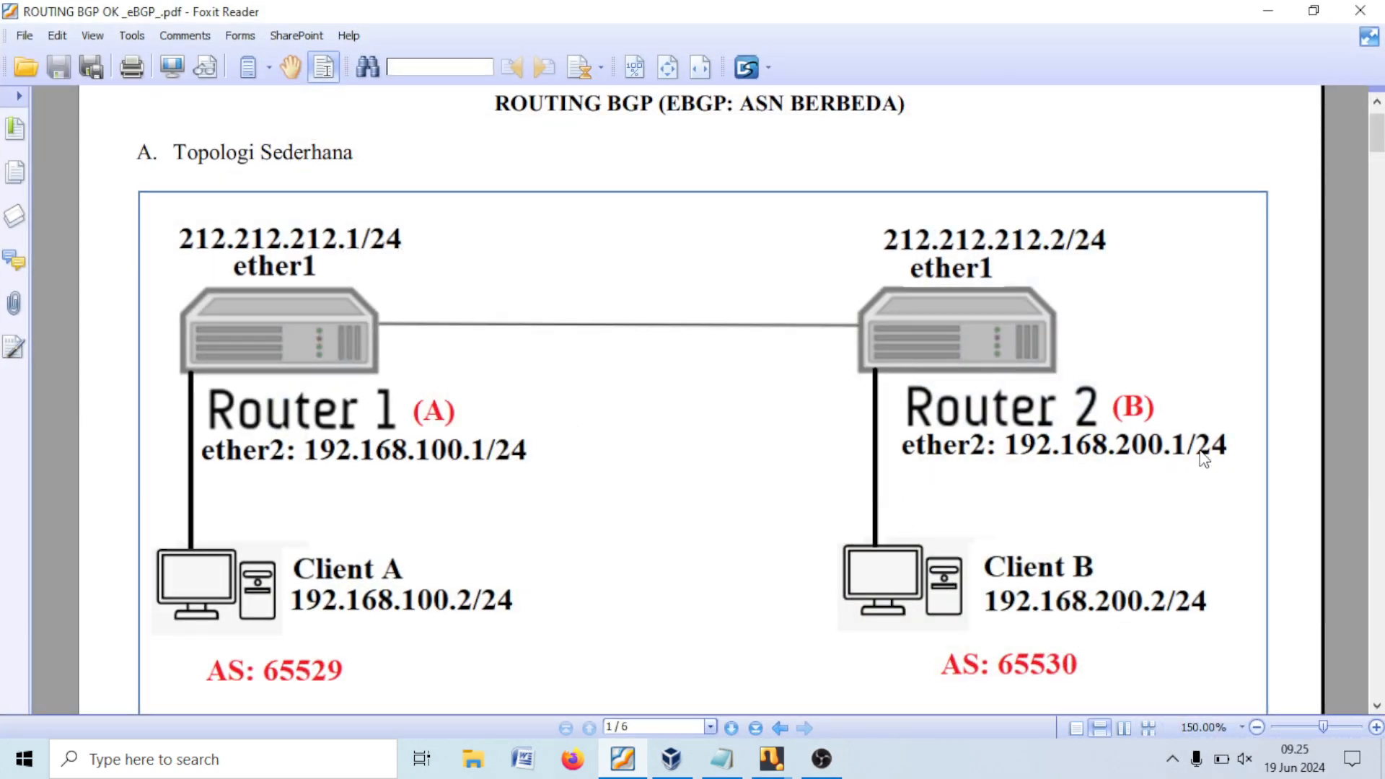
left_click(1267, 11)
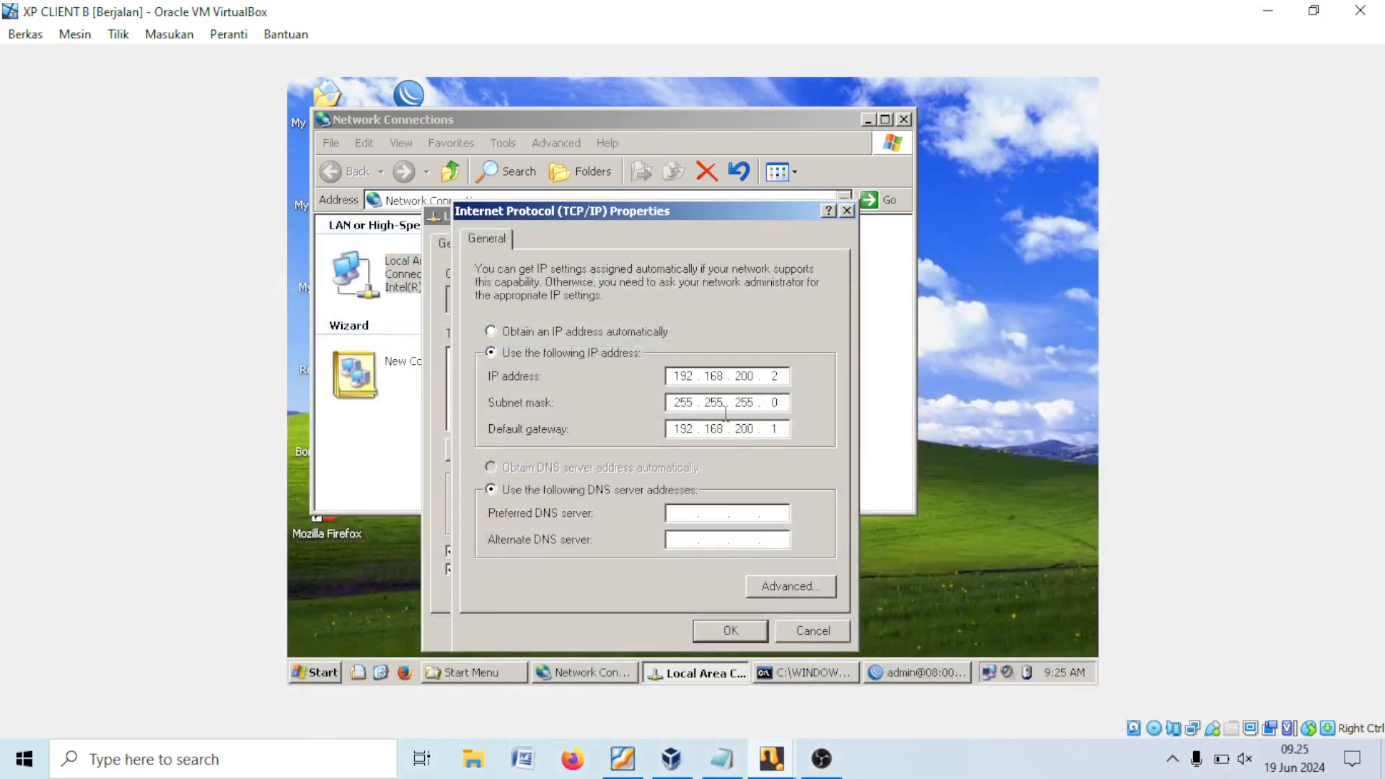
left_click(747, 644)
left_click(667, 635)
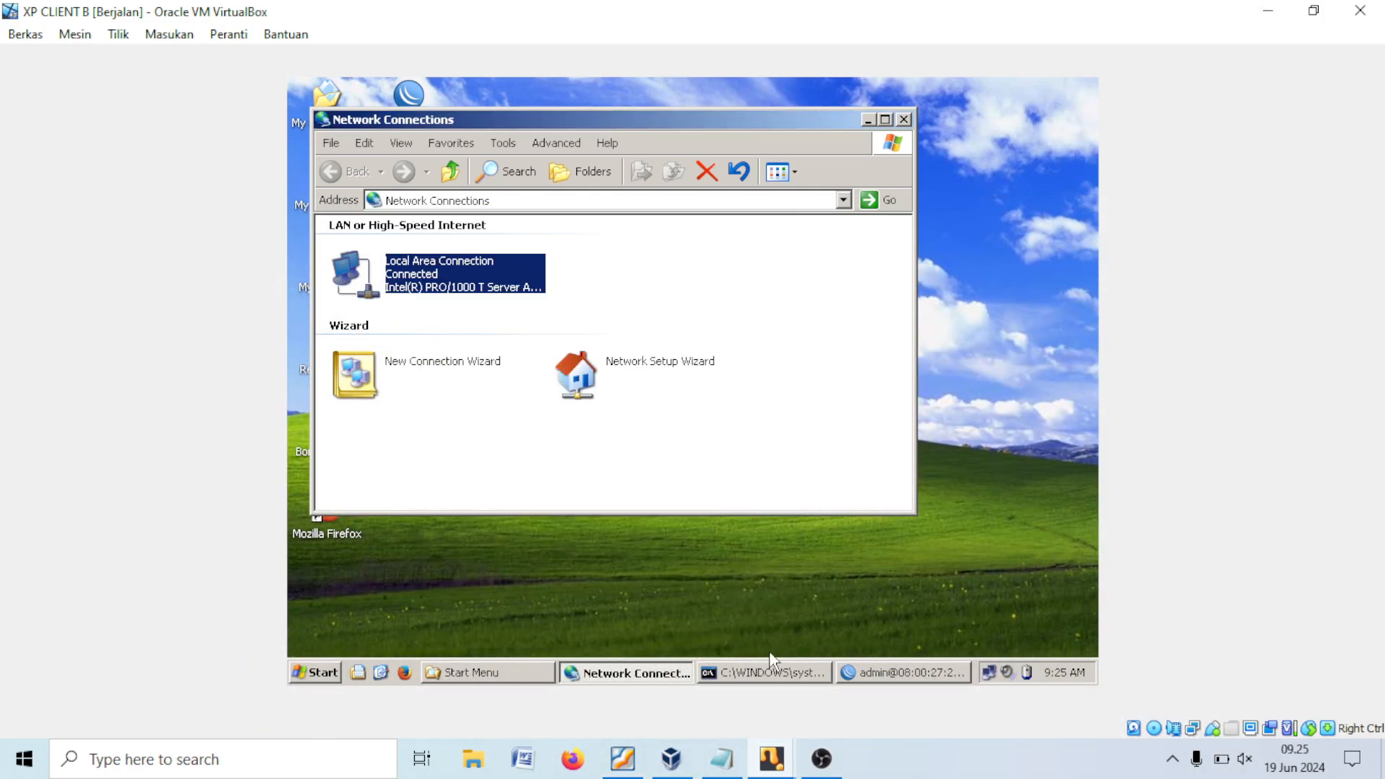
Step: Close Client B's existing command prompt and the Network Connections window
right_click(770, 655)
left_click(829, 597)
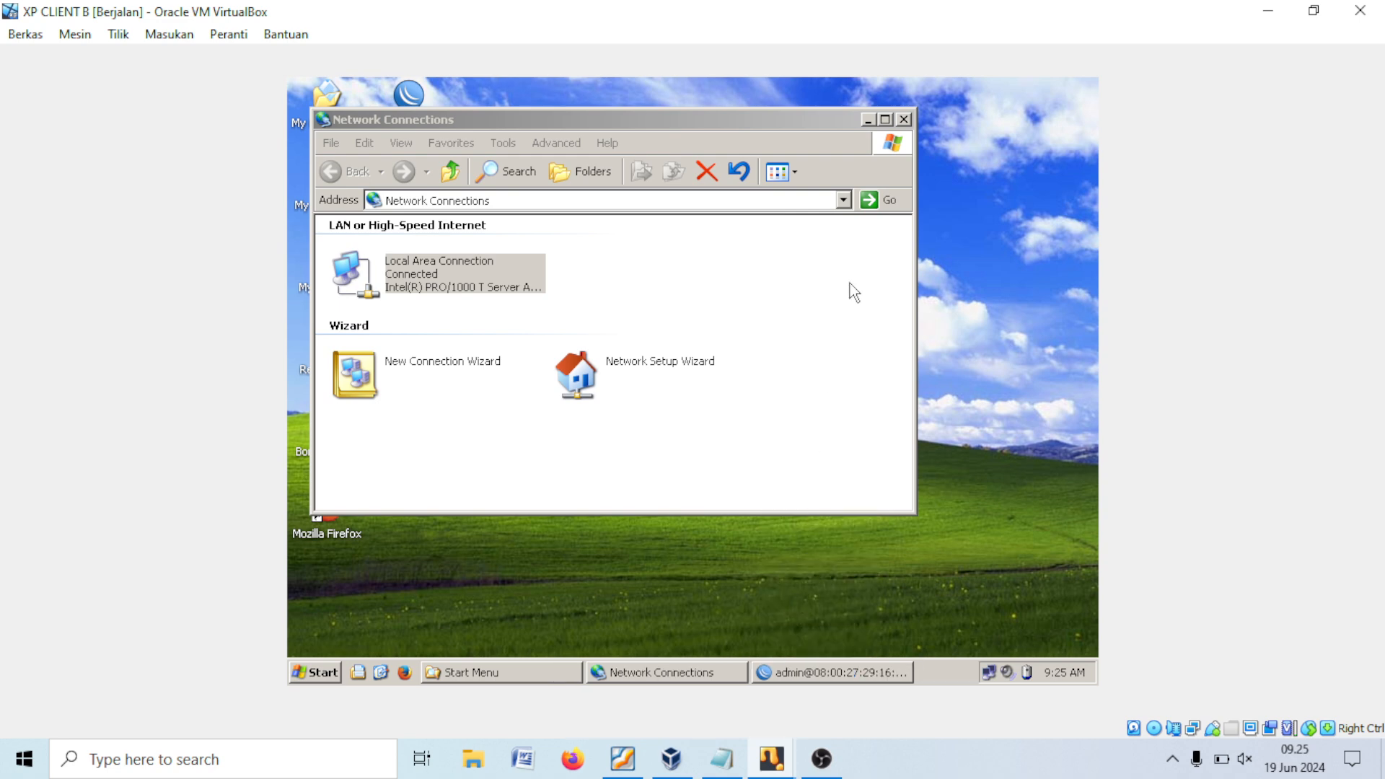
left_click(903, 120)
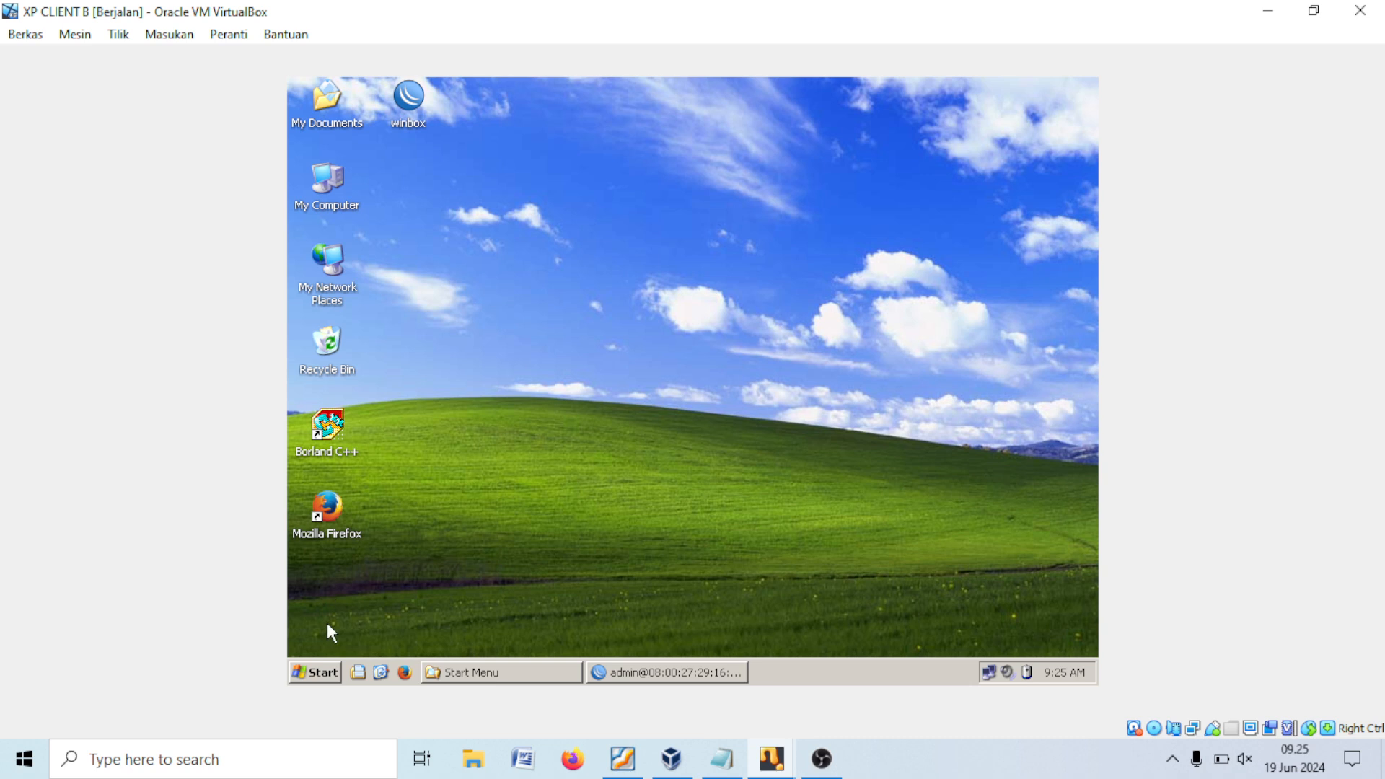
Step: Open a new command prompt on Client B and run ipconfig to view its IP configuration
left_click(323, 673)
left_click(406, 567)
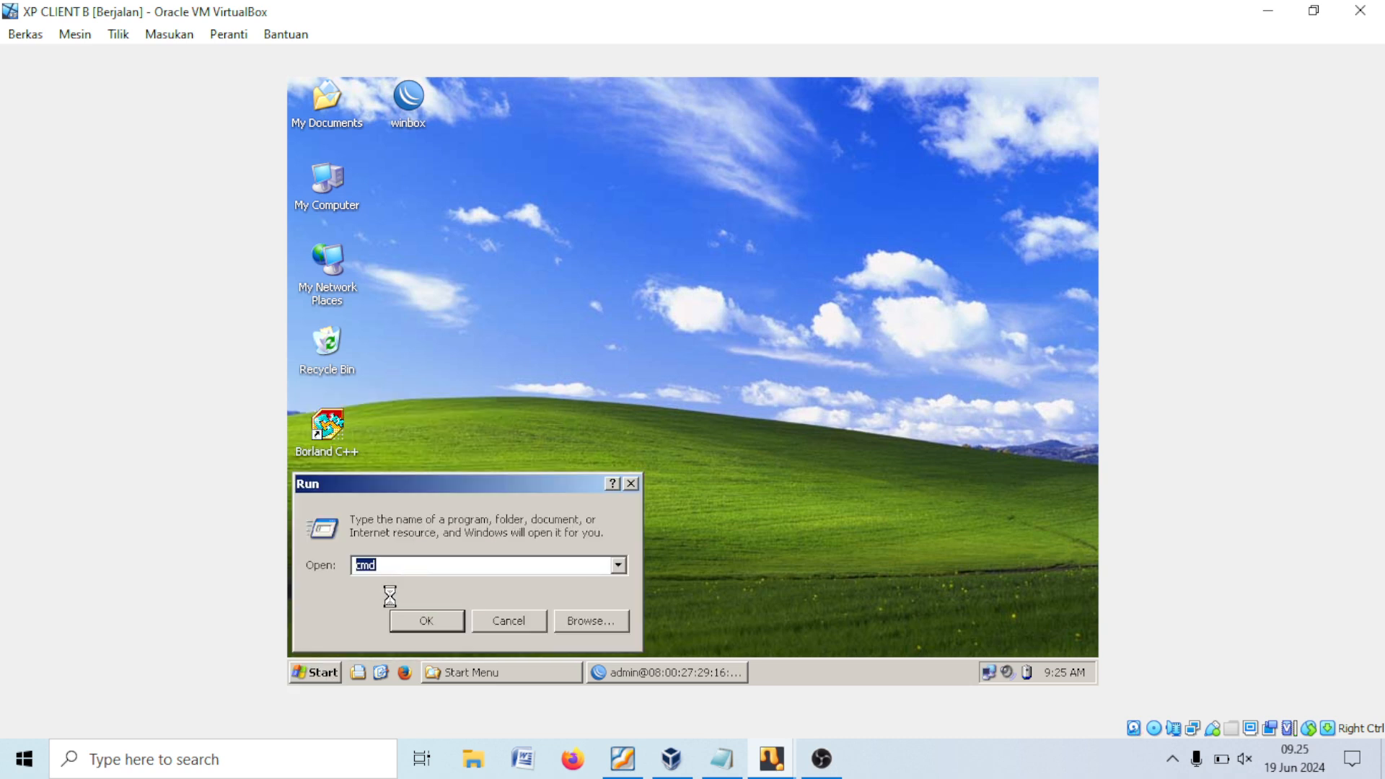
key("Return")
type("ip")
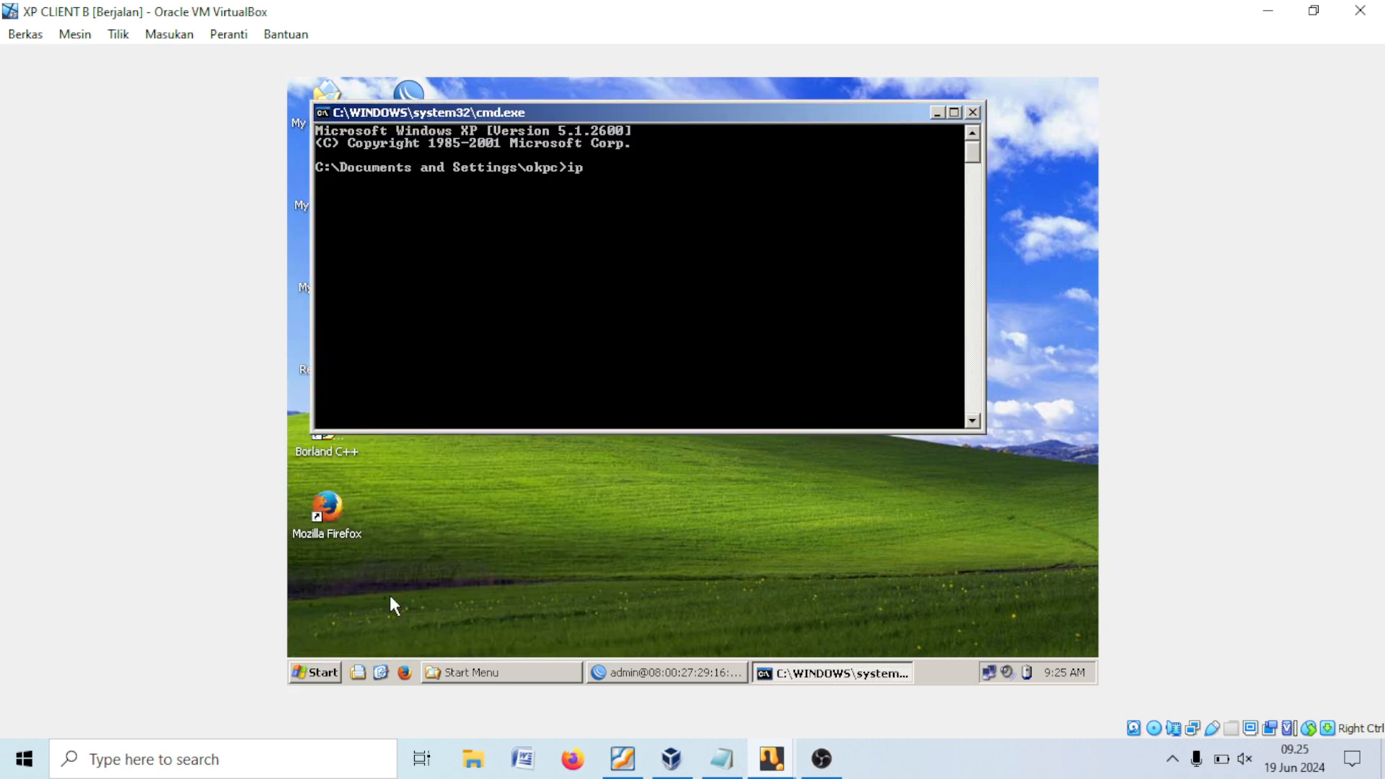
type("config")
key("Return")
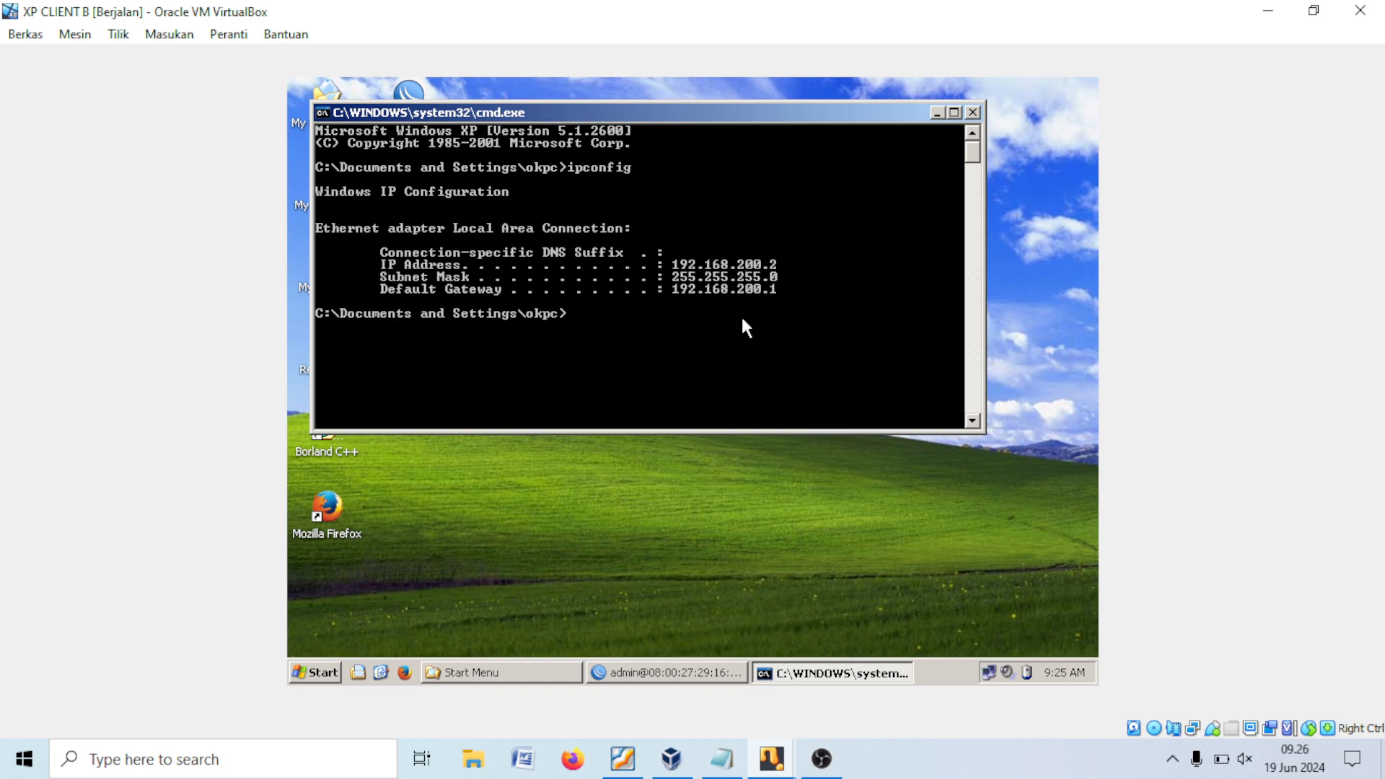
Step: Ping 192.168.100.2 from Client B and compare the target with Client A's address in the topology PDF
type("ping 192.168.100.2")
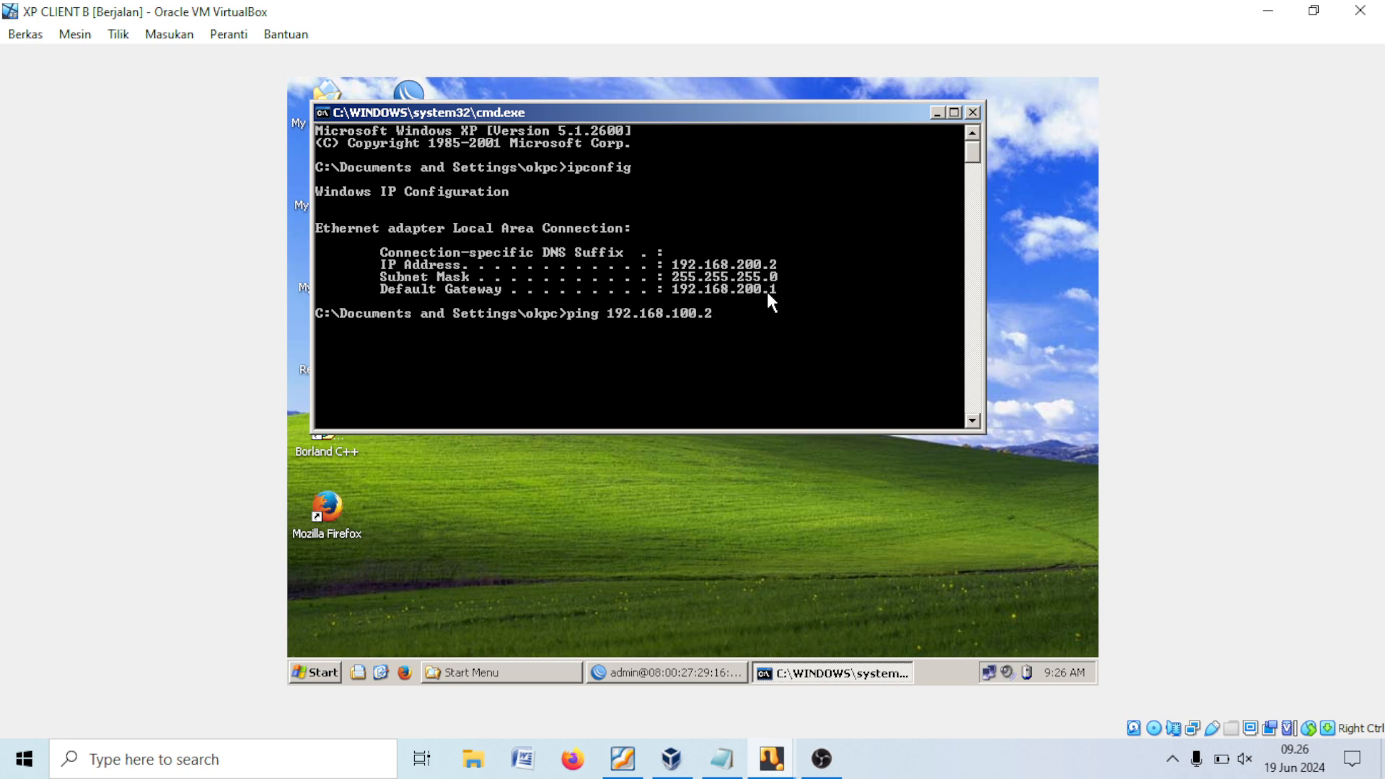
key("Return")
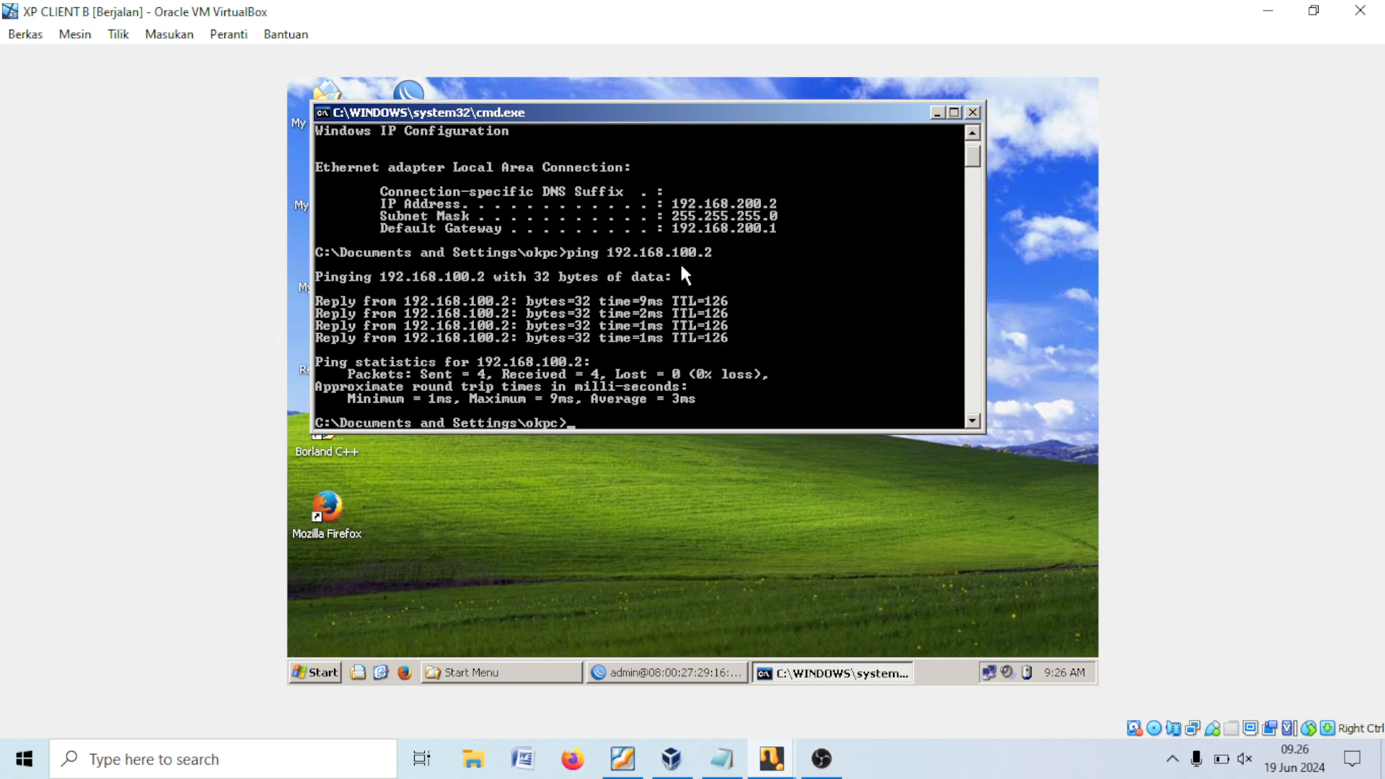
left_click(622, 758)
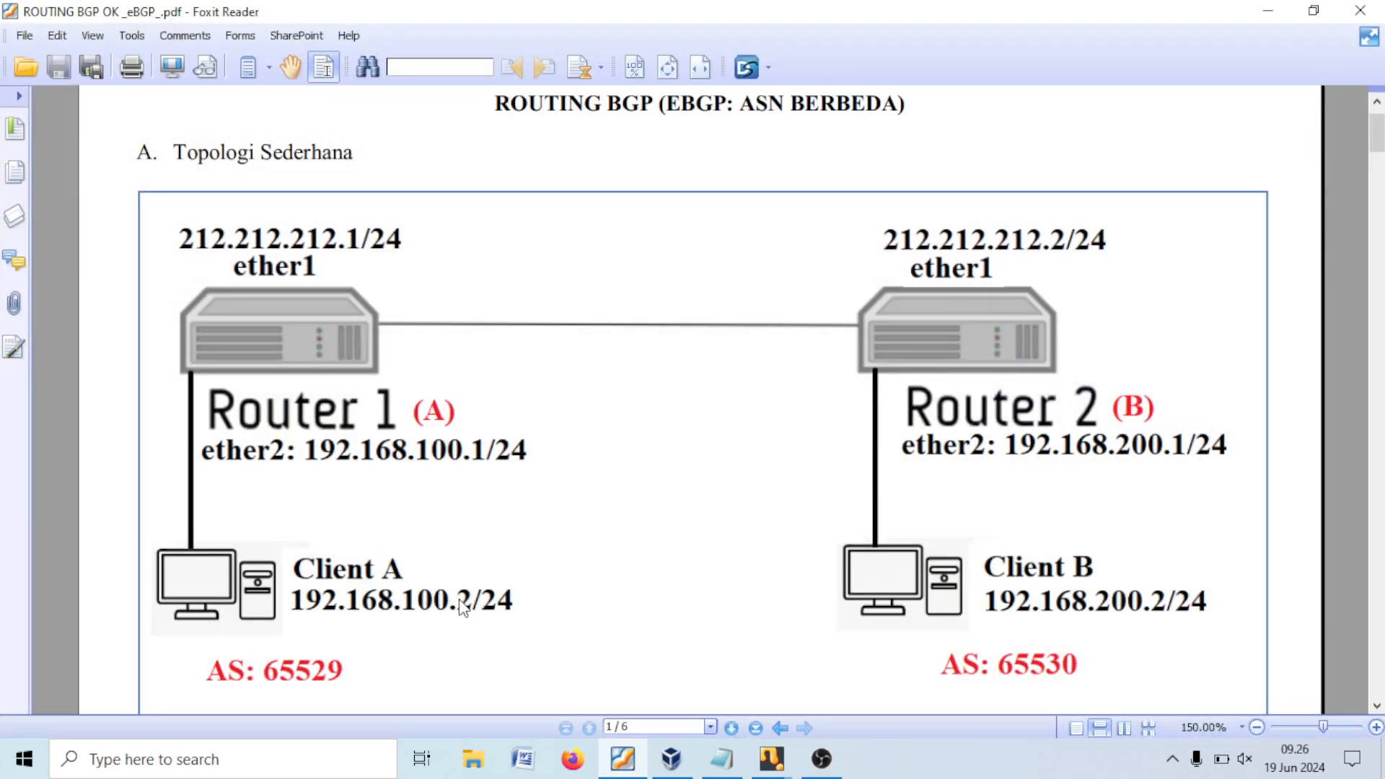
left_click(1264, 11)
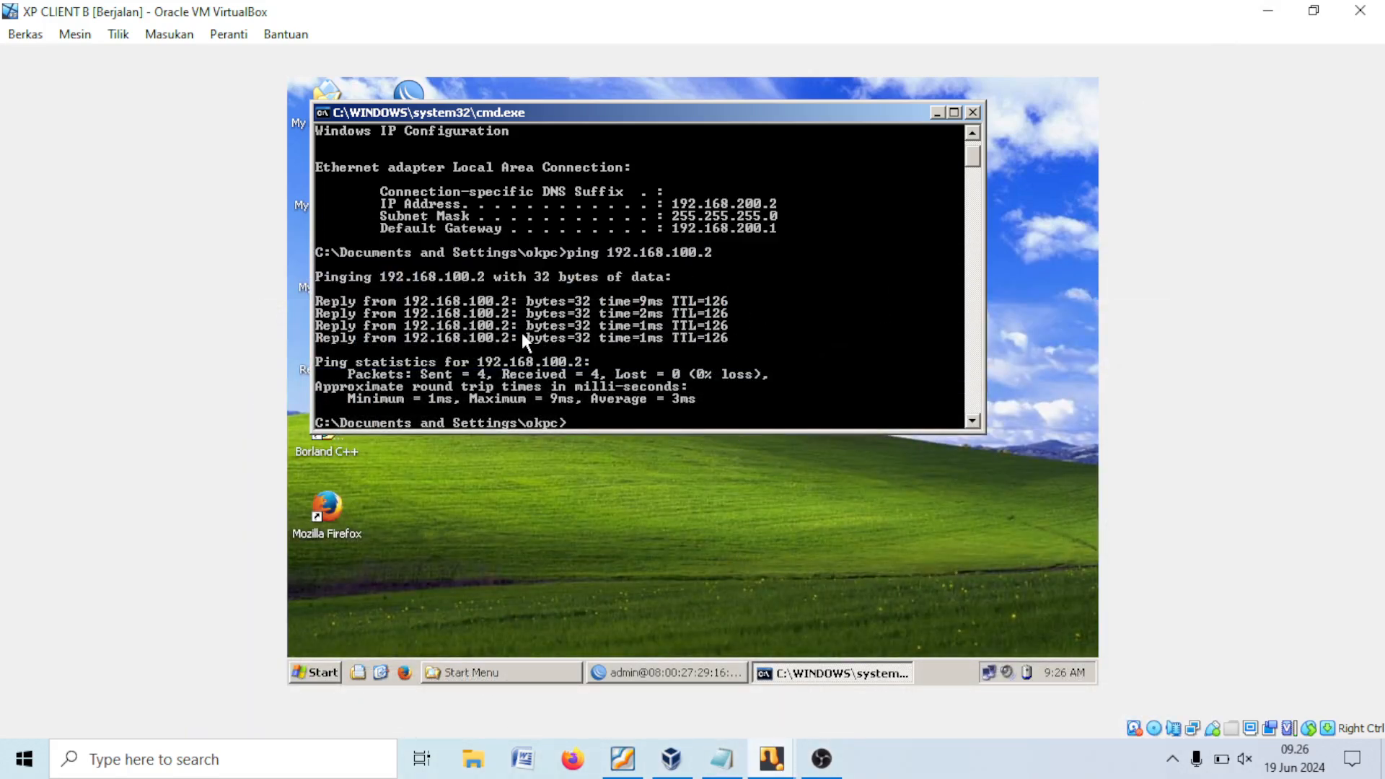
Step: In WinBox on Client B, open a new router terminal, ping 192.168.200.2 and stop the ping after a few replies
left_click(643, 674)
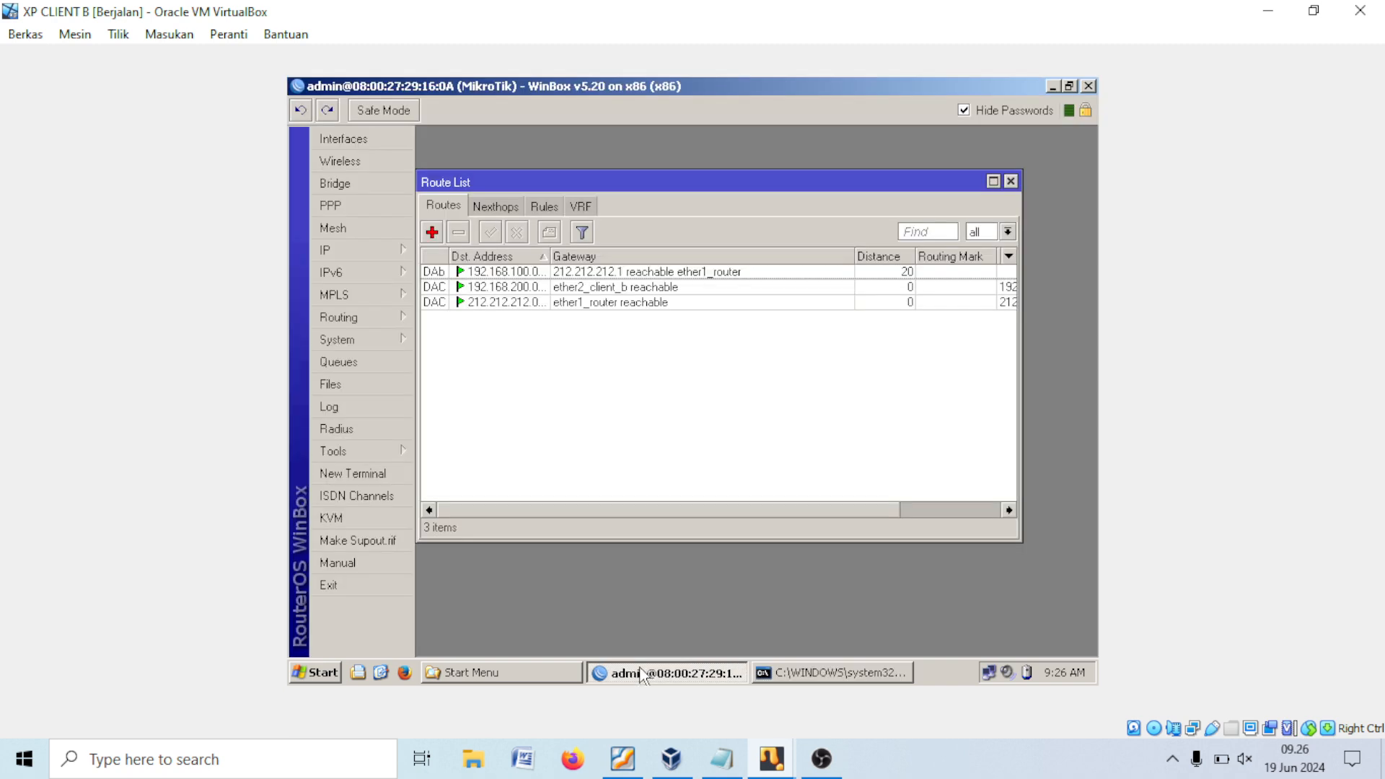
left_click(381, 476)
type("pin")
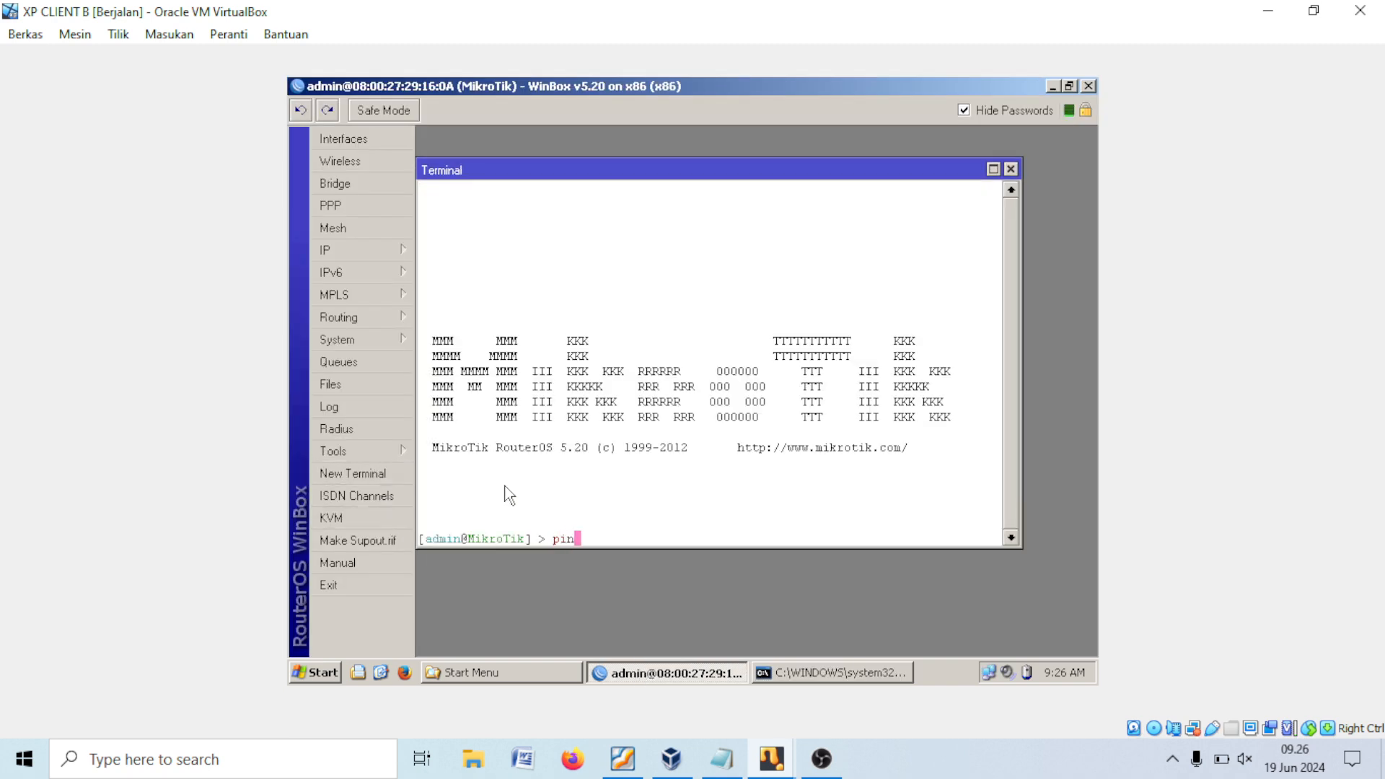
type("g 192.168.200.2")
key("Return")
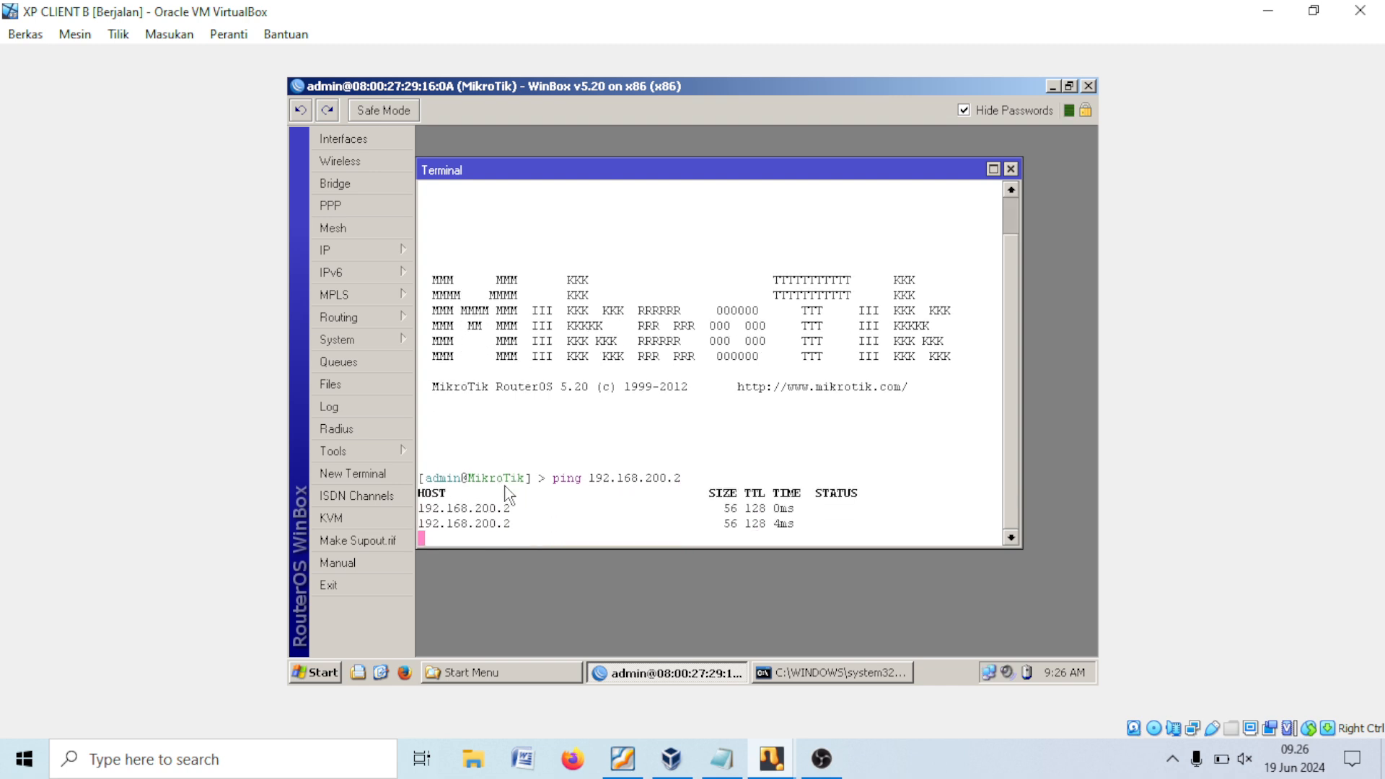
key("ctrl+c")
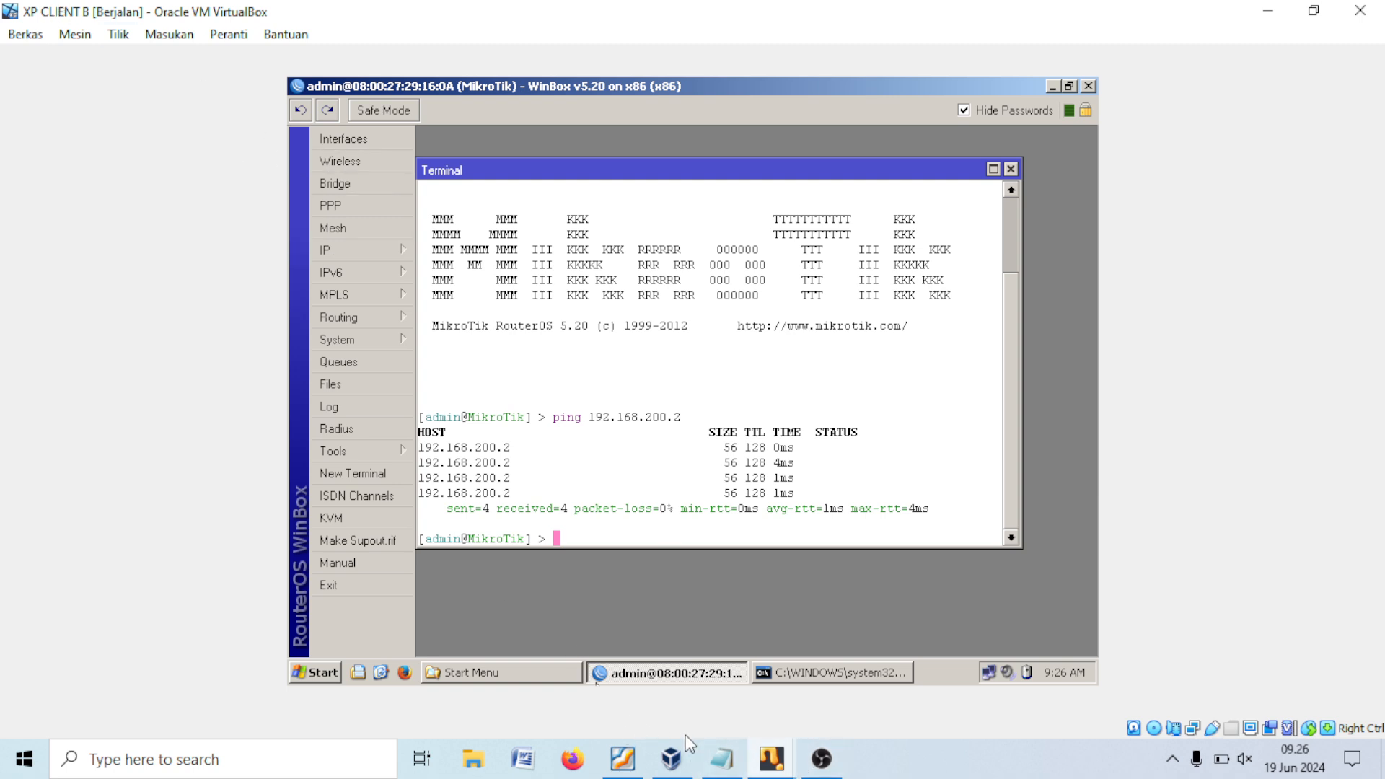
Step: Check Client A's address in the topology PDF, and ping 192.168.100.2 from Router B's terminal, stopping after a few replies
left_click(623, 759)
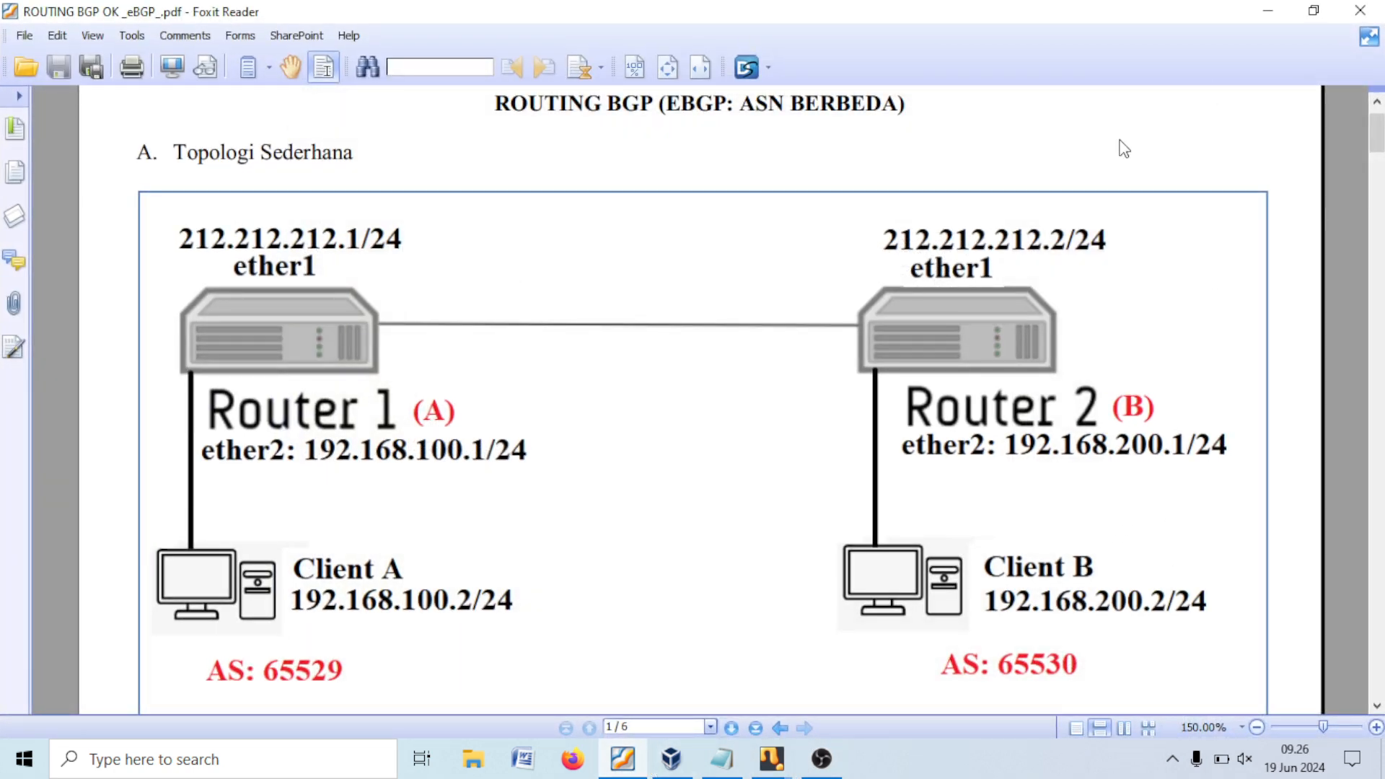
left_click(1267, 11)
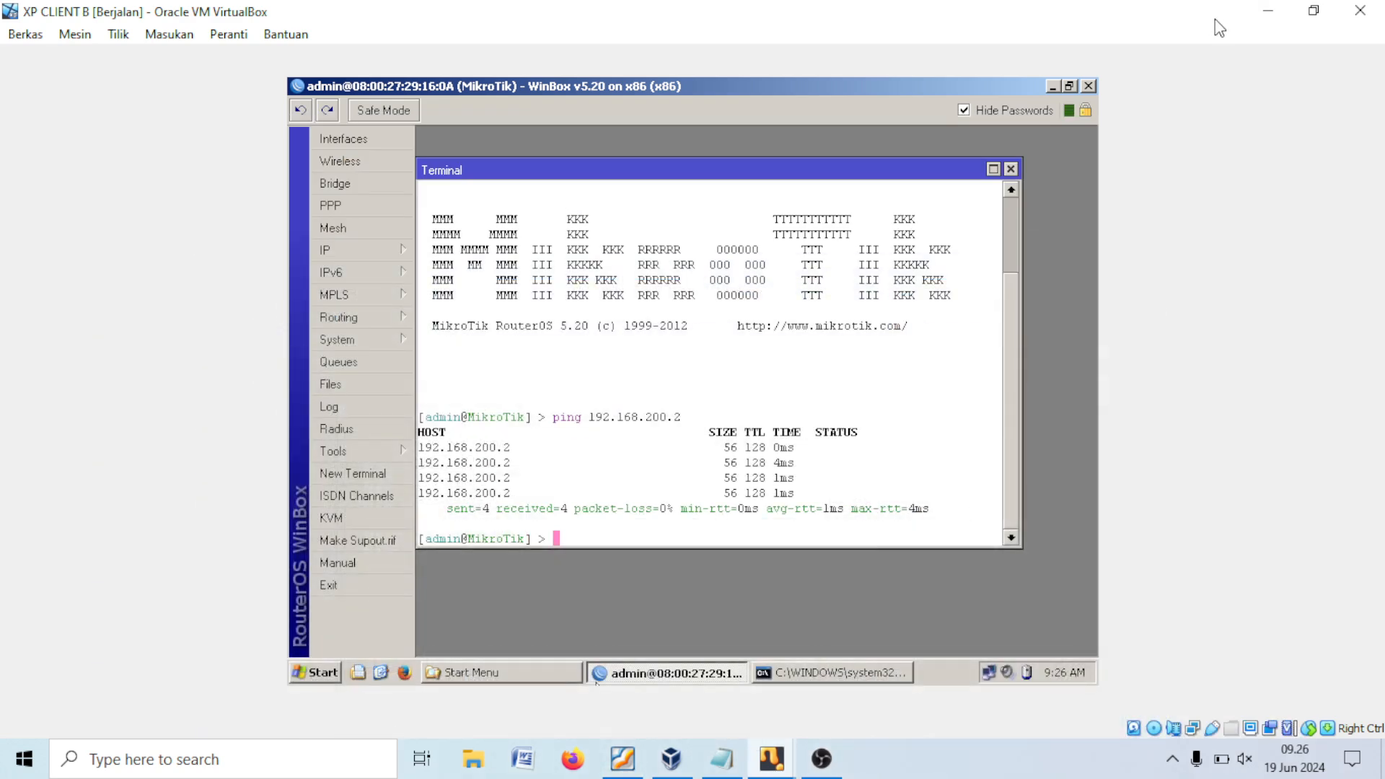
key("Up")
key("BackSpace")
key("BackSpace")
key("BackSpace")
key("BackSpace")
key("BackSpace")
type("100.2")
key("Return")
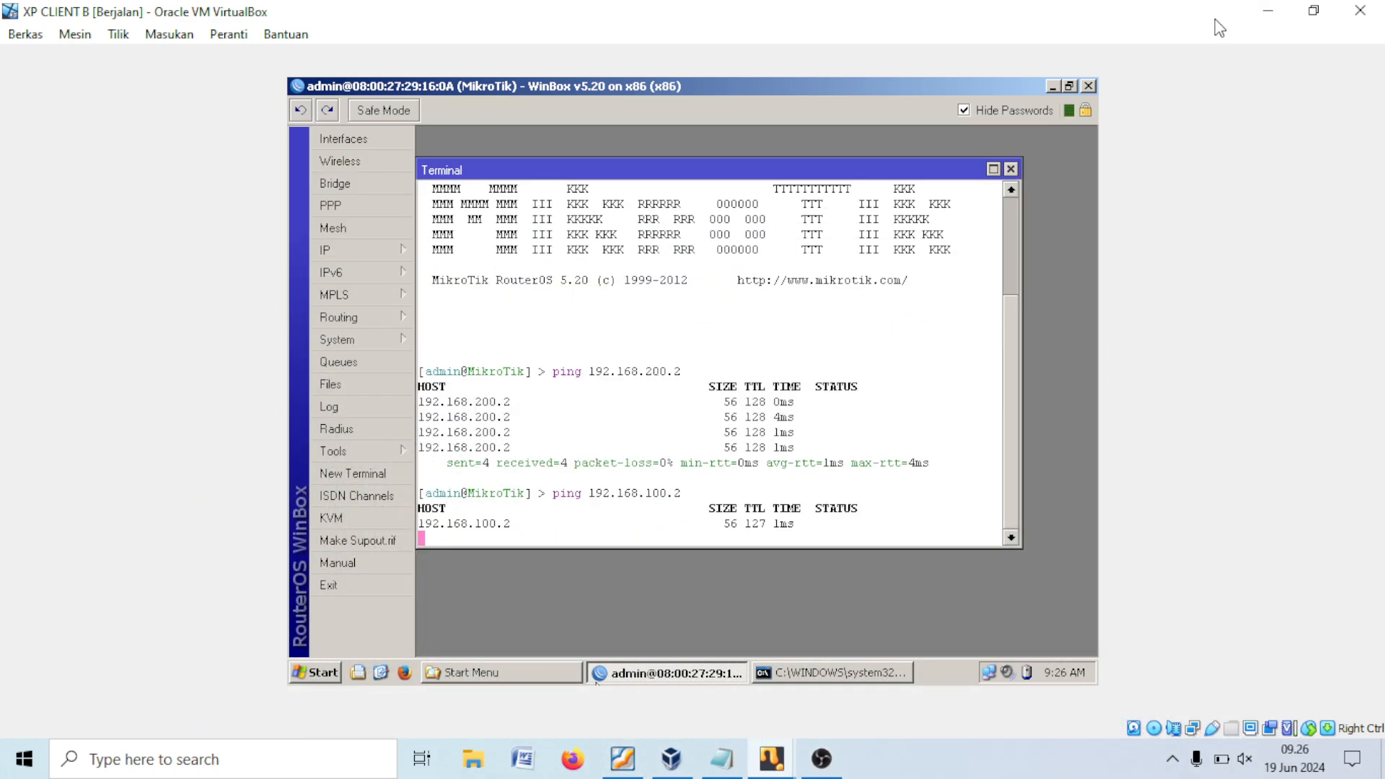
key("ctrl+c")
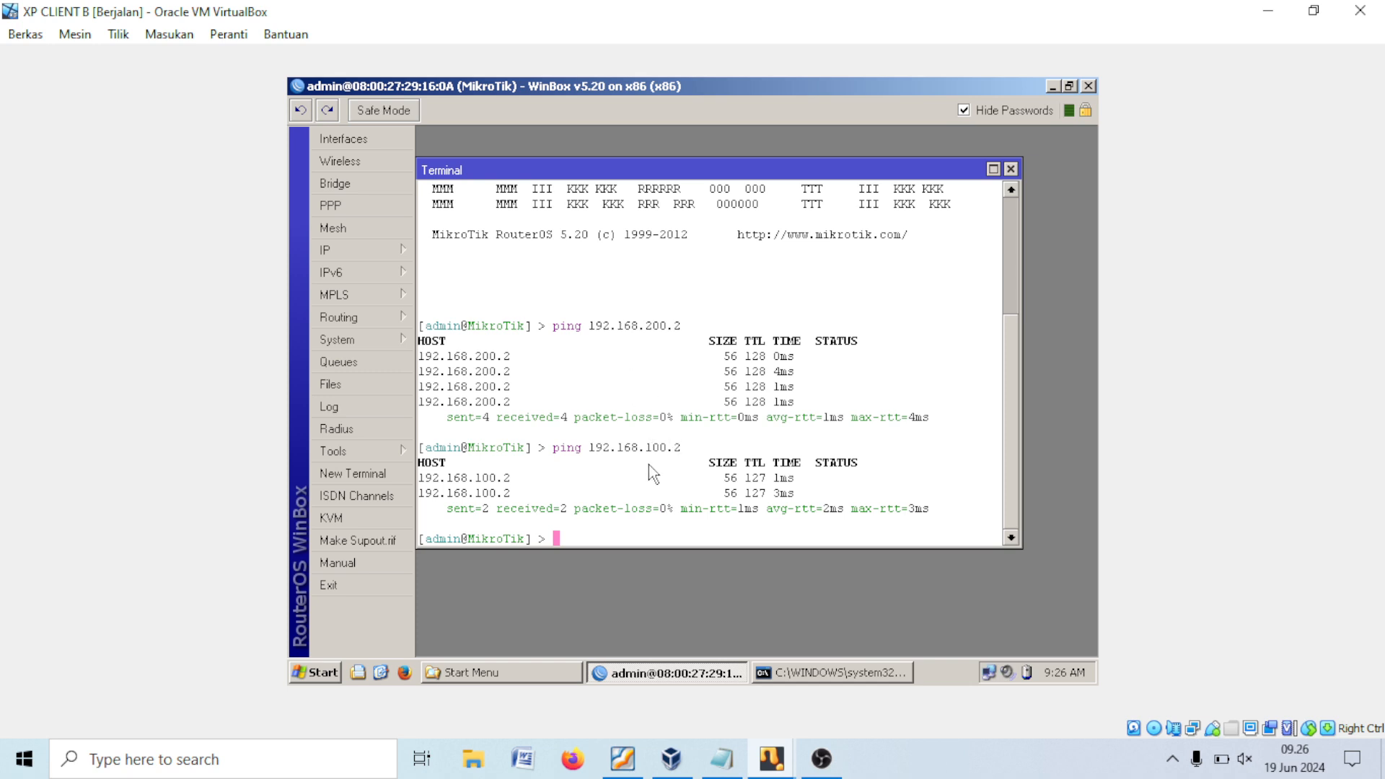
Step: Switch to the XP CLIENT A virtual machine, open a command prompt and run ipconfig to view its IP configuration
left_click(808, 673)
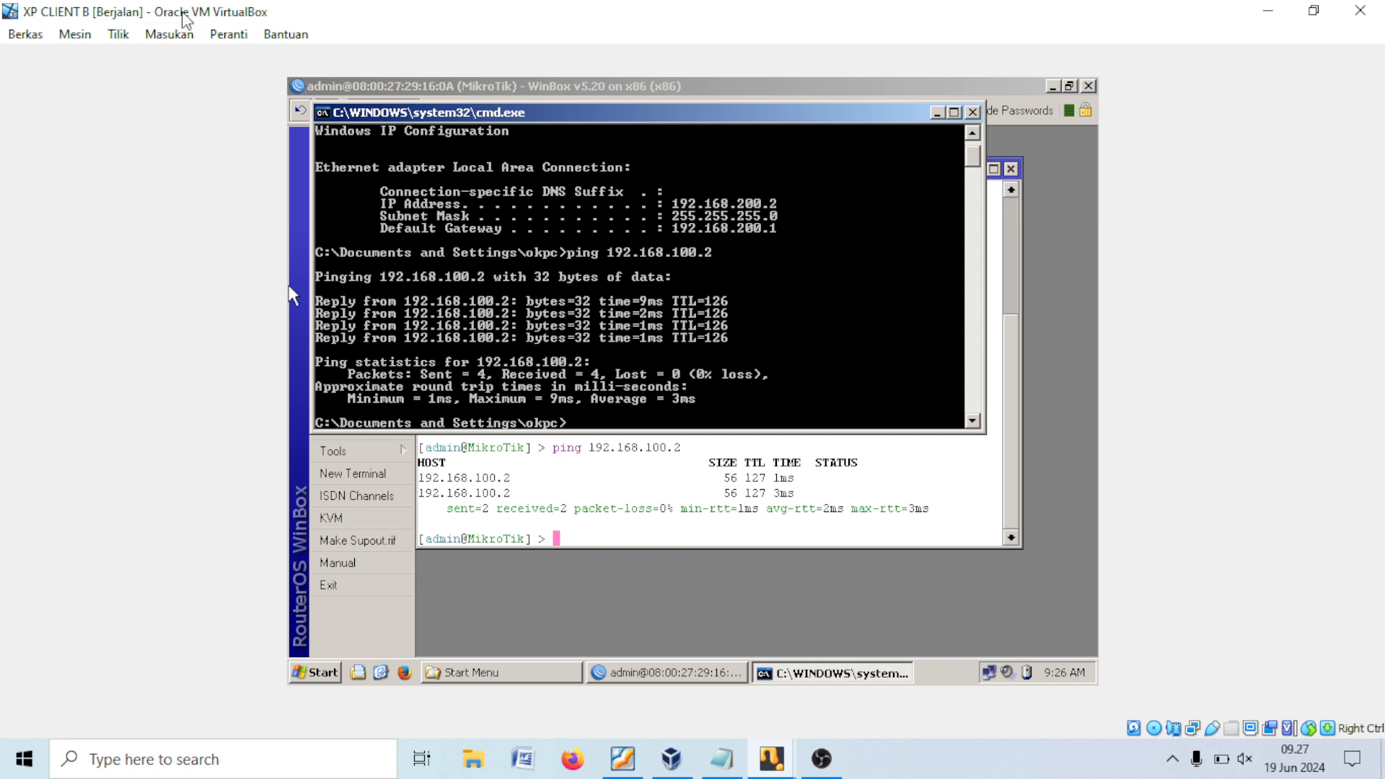
mouse_move(782, 771)
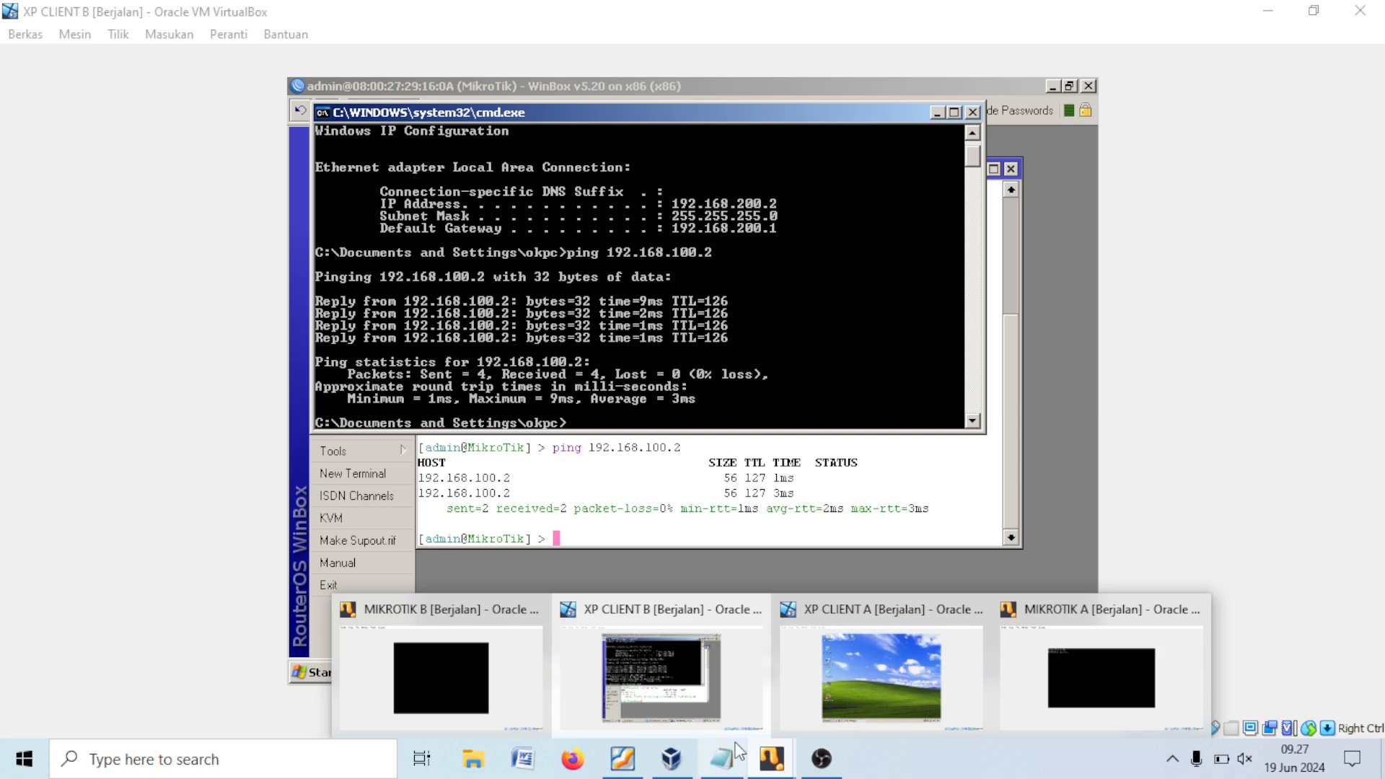
left_click(846, 682)
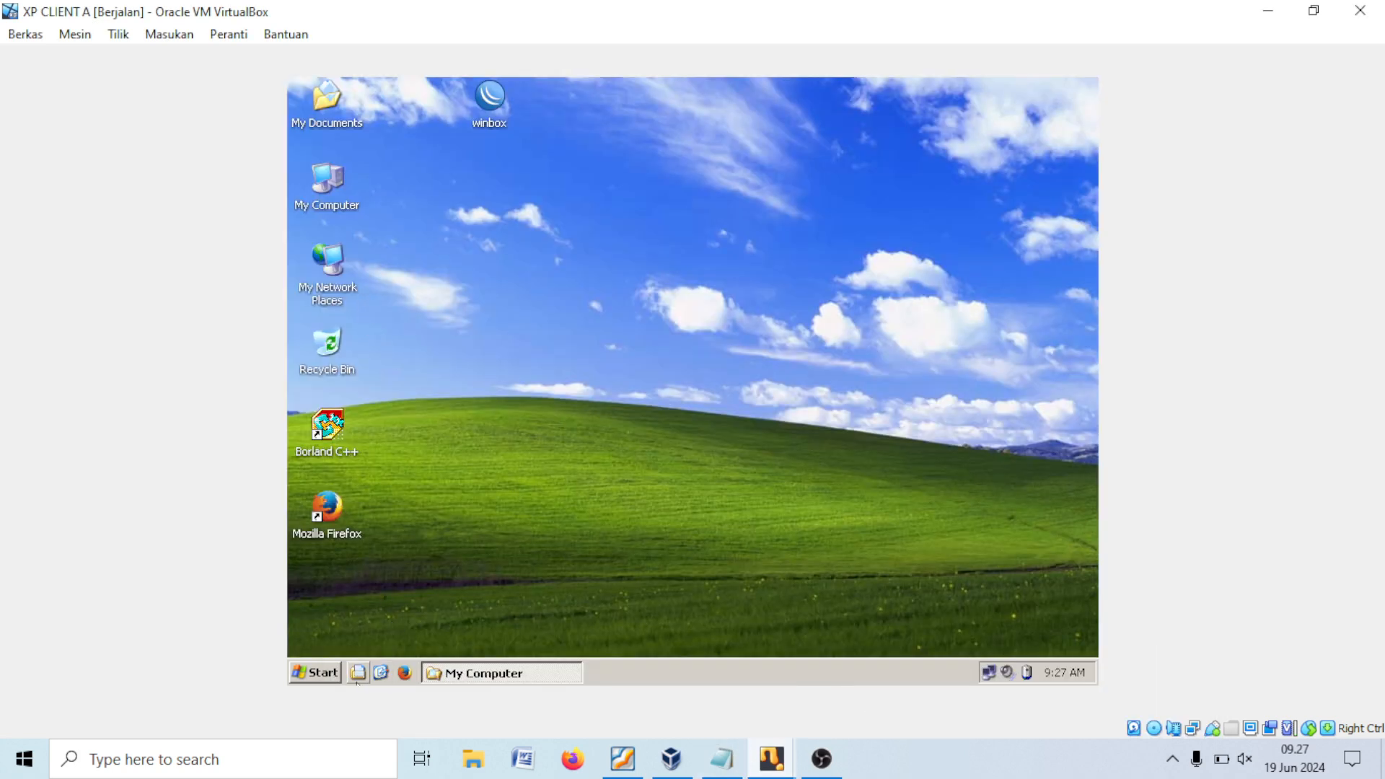
left_click(324, 674)
left_click(387, 568)
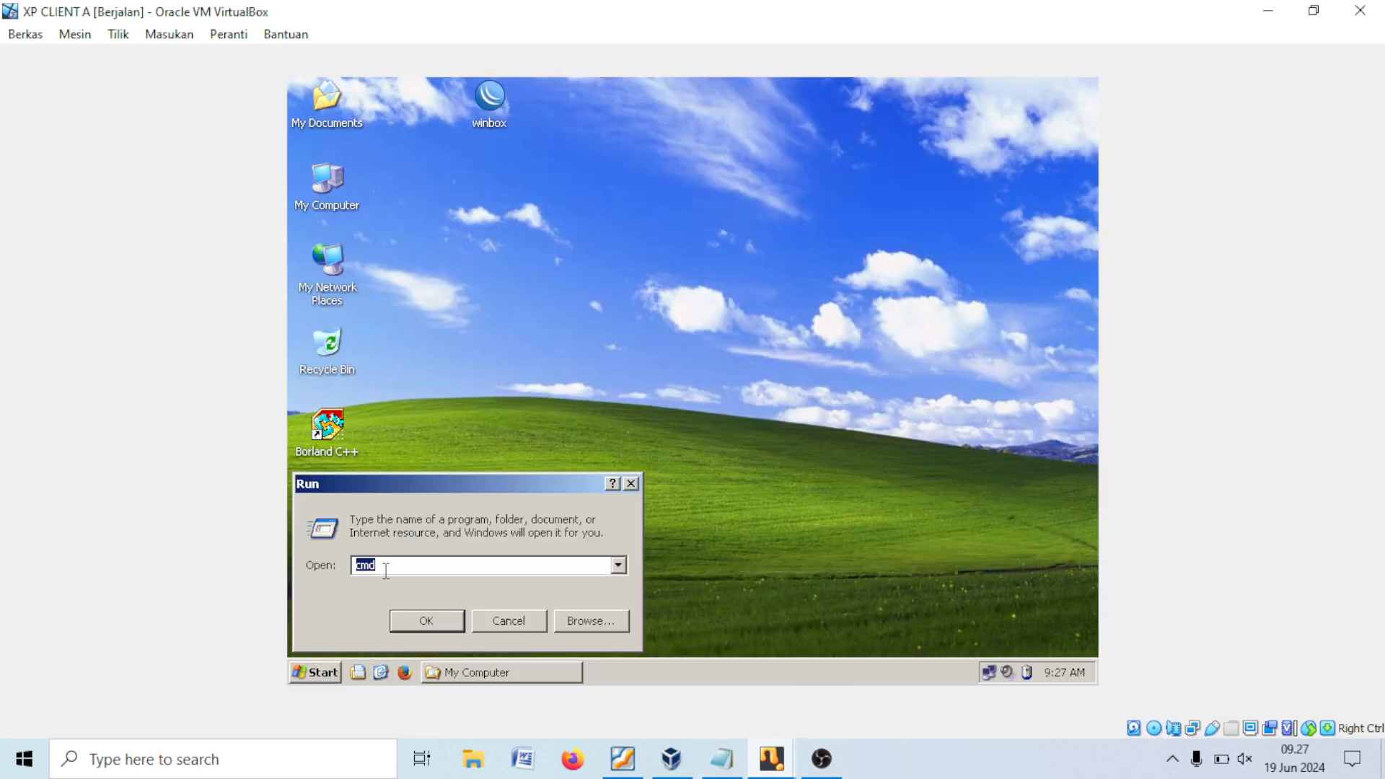
key("Return")
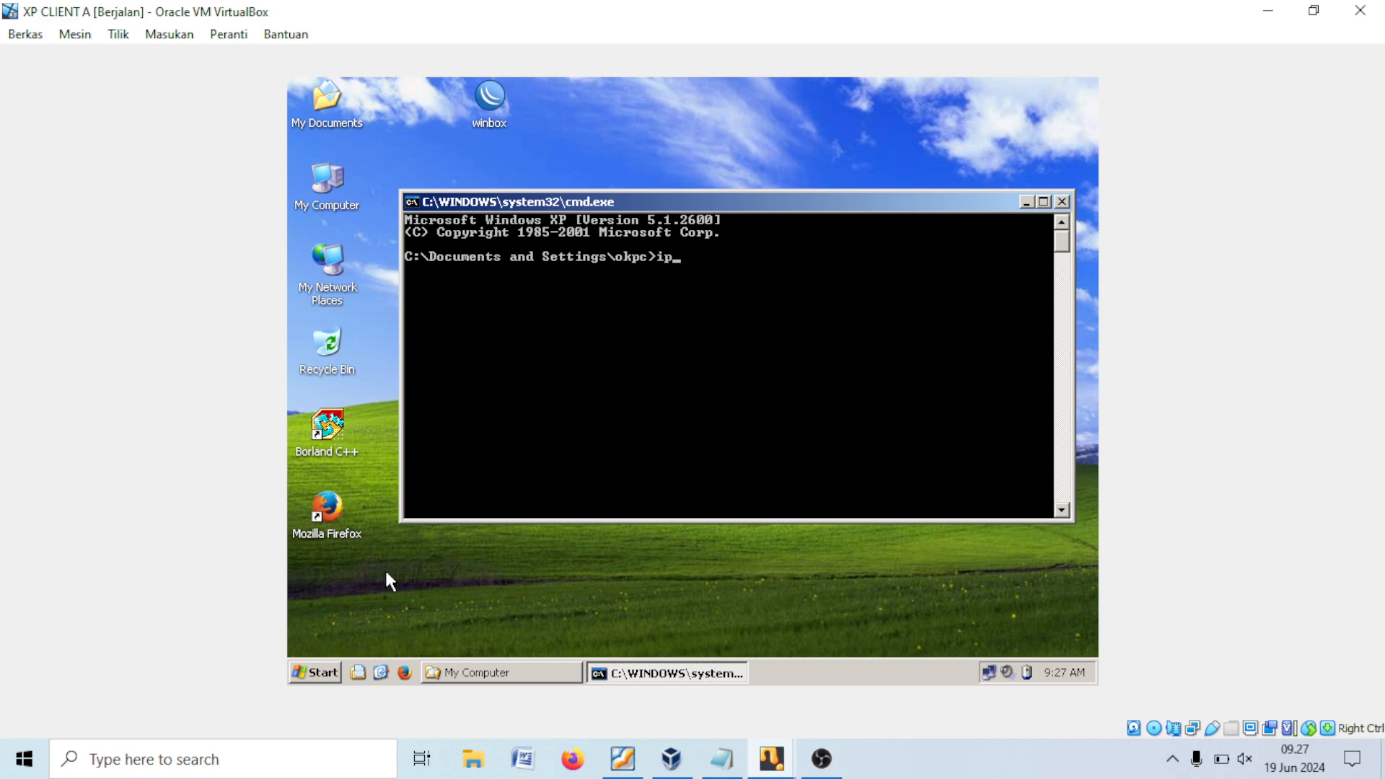
type("ipconfig")
key("Return")
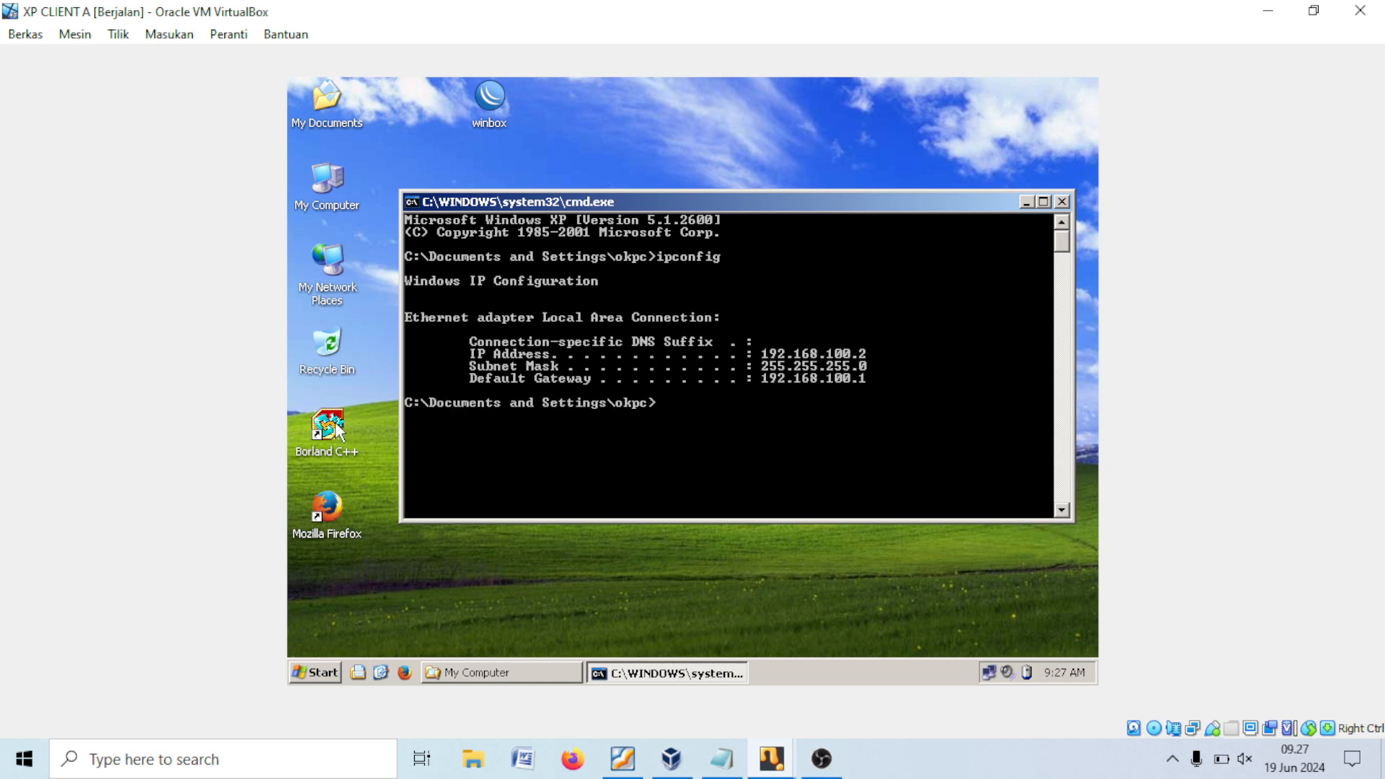
Step: Ping 192.168.200.2 from Client A and compare the target with Client B's address in the topology PDF
type("ping 192.168.200.2")
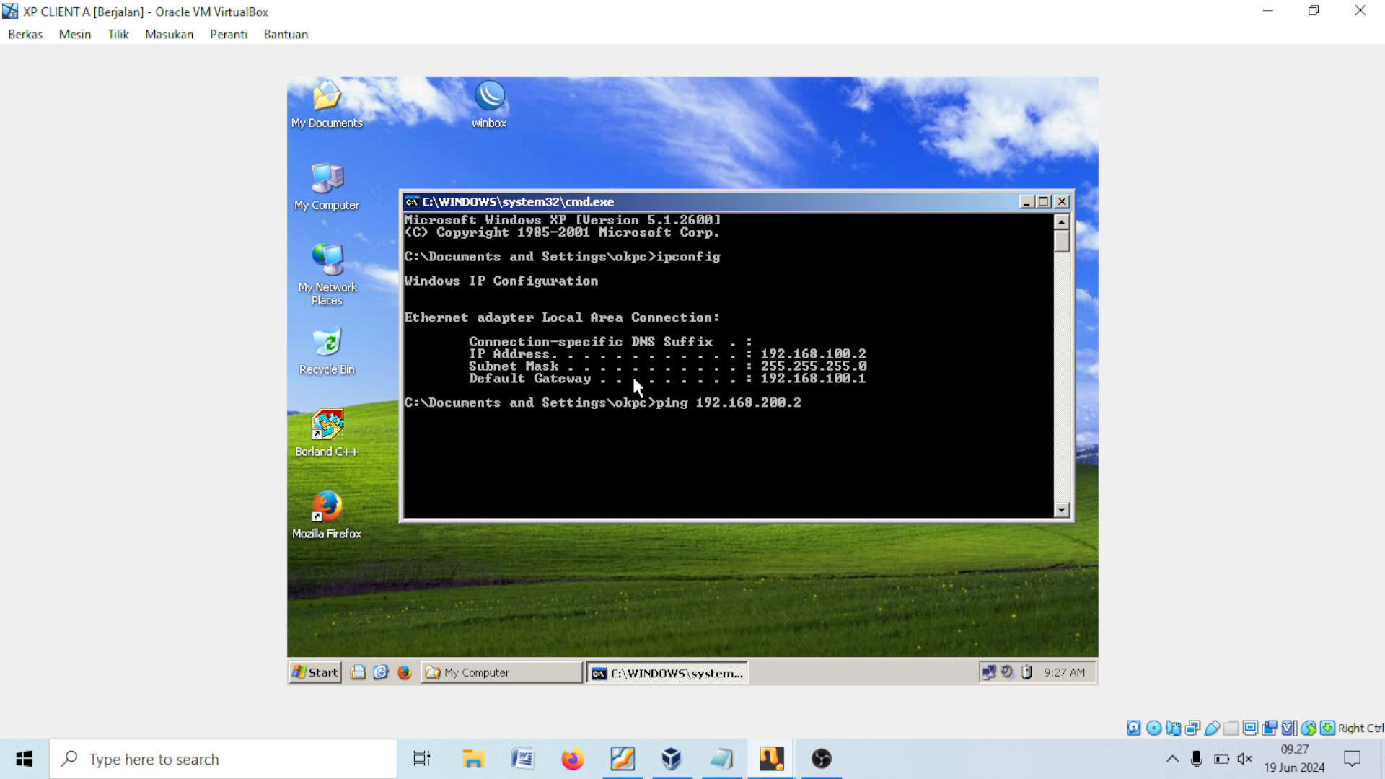
key("Return")
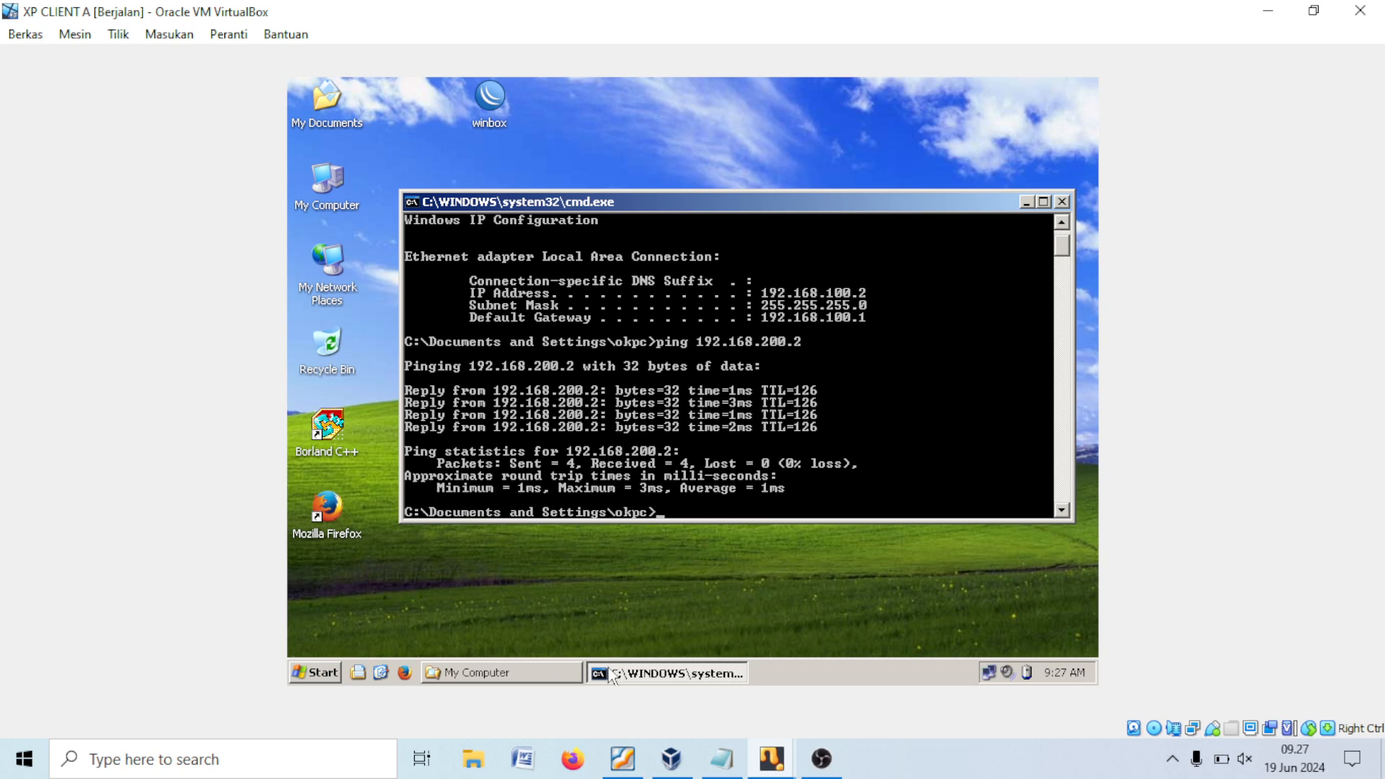
left_click(622, 758)
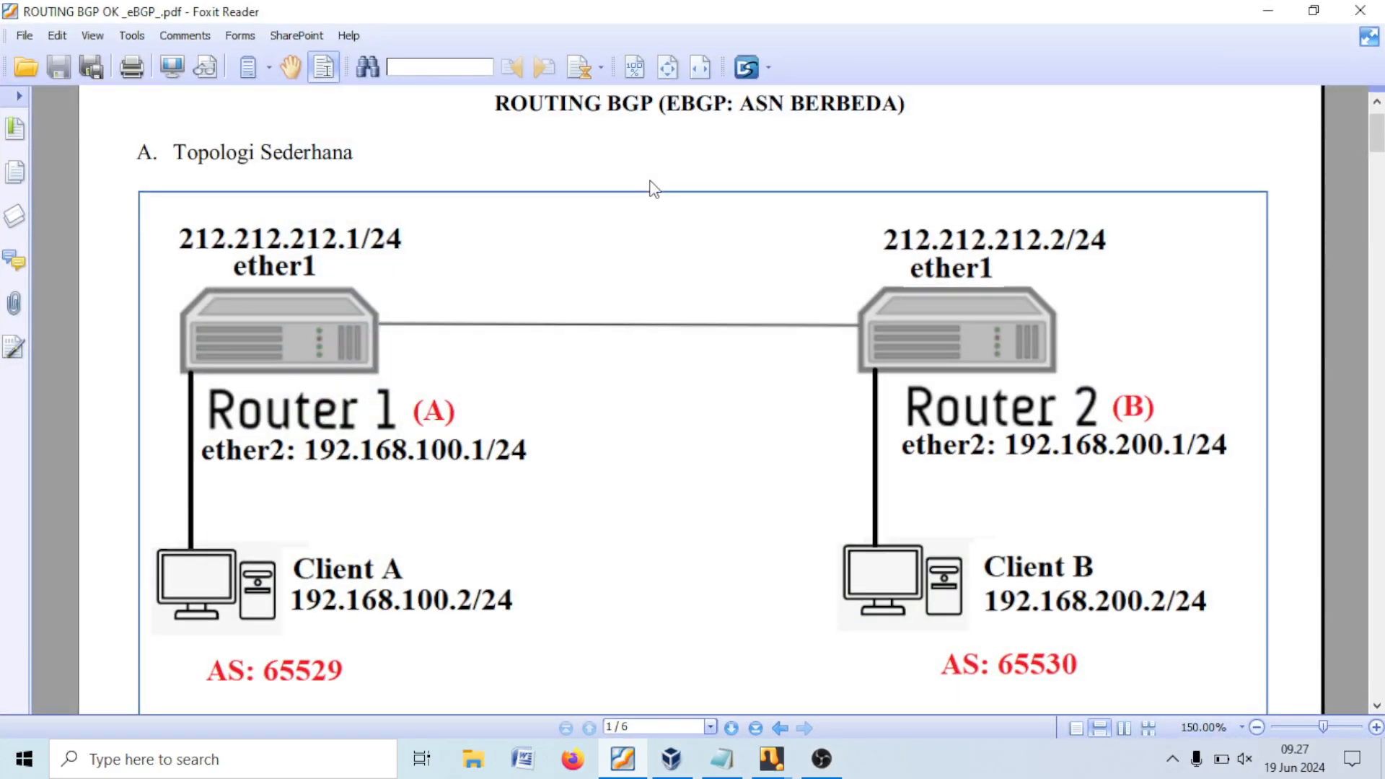